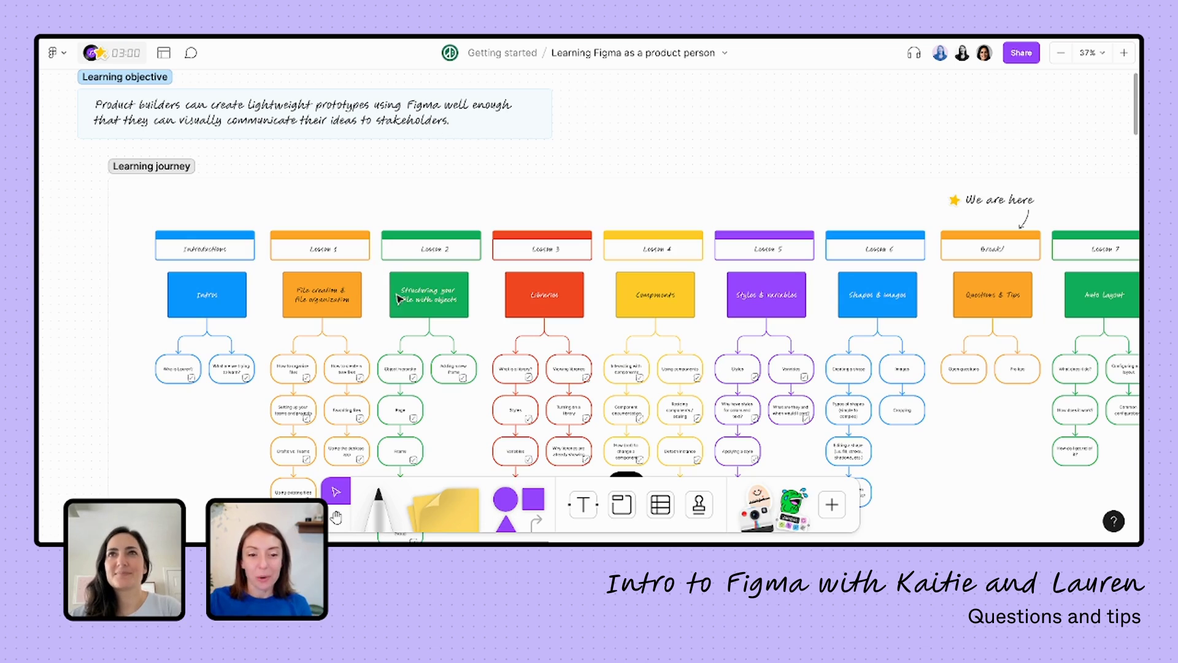
Step: Scroll around the FigJam learning journey board to survey its contents
{"action": "scroll", "coordinate": [402, 301], "scroll_direction": "down", "scroll_amount": 3}
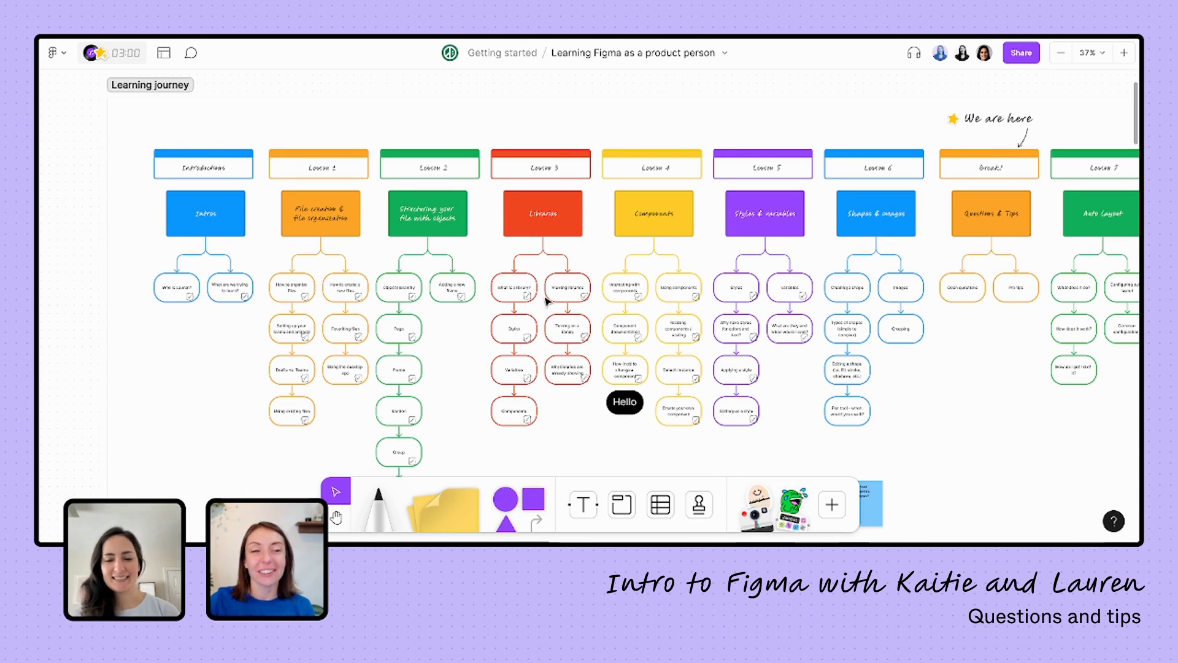
{"action": "scroll", "coordinate": [544, 301], "scroll_direction": "right", "scroll_amount": 1}
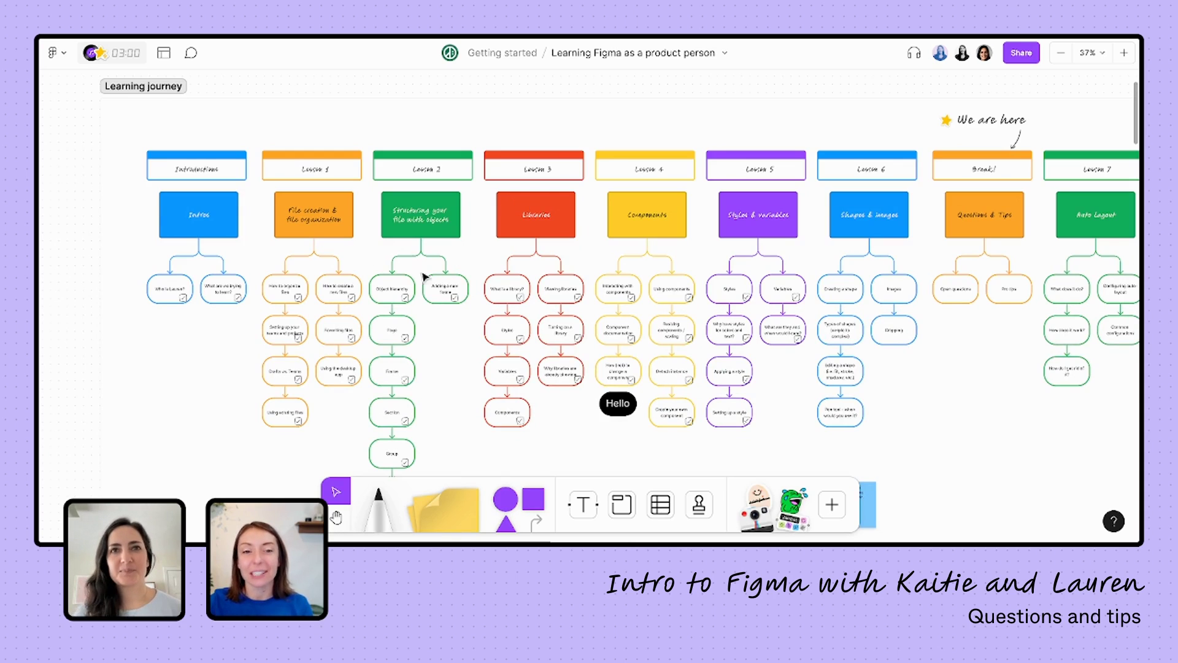
{"action": "scroll", "coordinate": [424, 281], "scroll_direction": "right", "scroll_amount": 10}
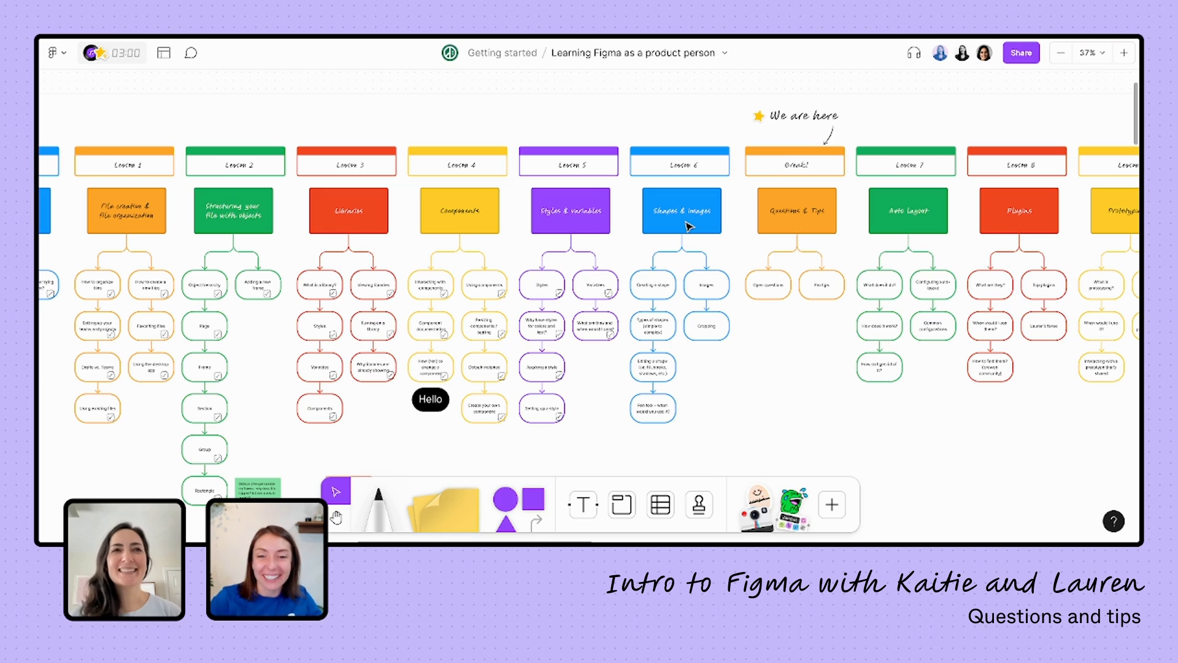
{"action": "scroll", "coordinate": [463, 360], "scroll_direction": "down", "scroll_amount": 3}
{"action": "scroll", "coordinate": [462, 360], "scroll_direction": "left", "scroll_amount": 4}
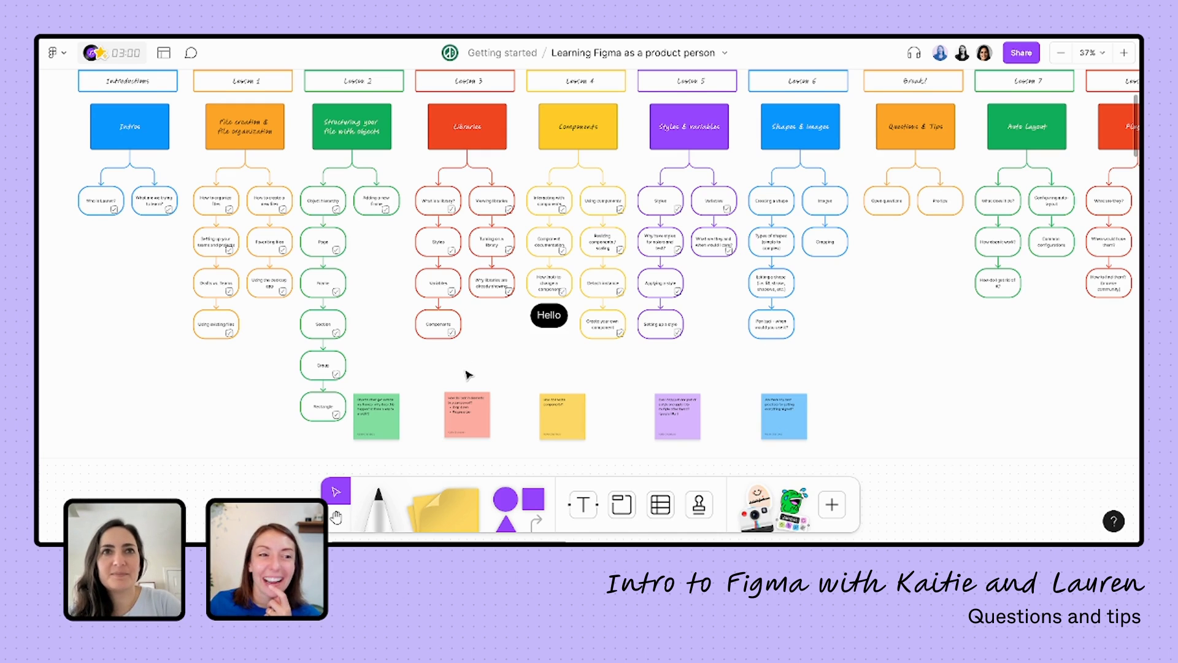
{"action": "scroll", "coordinate": [469, 374], "scroll_direction": "up", "scroll_amount": 1}
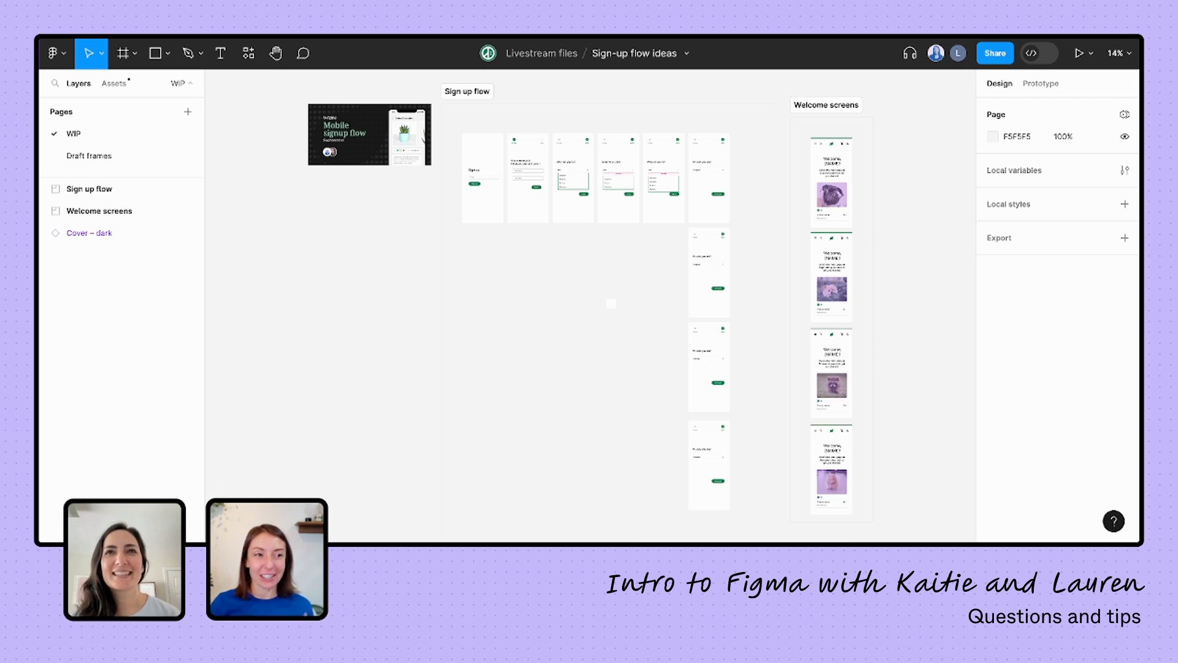
{"action": "left_click", "coordinate": [54, 53]}
{"action": "left_click", "coordinate": [95, 88]}
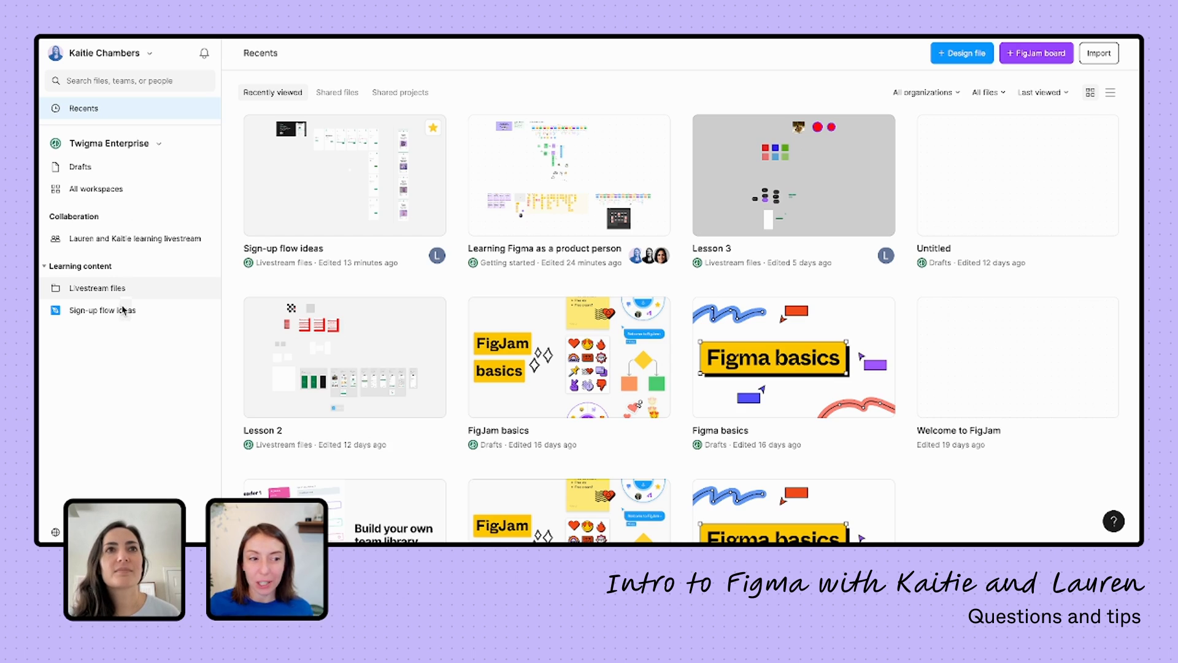
{"action": "mouse_move", "coordinate": [93, 311]}
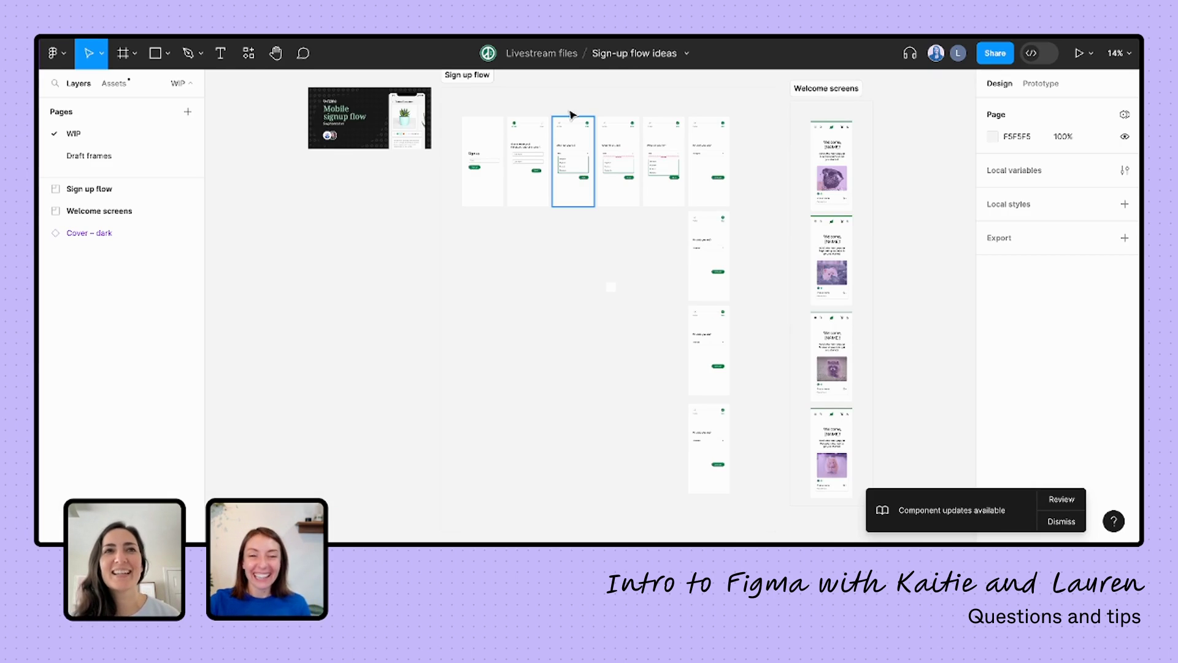
{"action": "scroll", "coordinate": [570, 114], "scroll_direction": "up", "scroll_amount": 3}
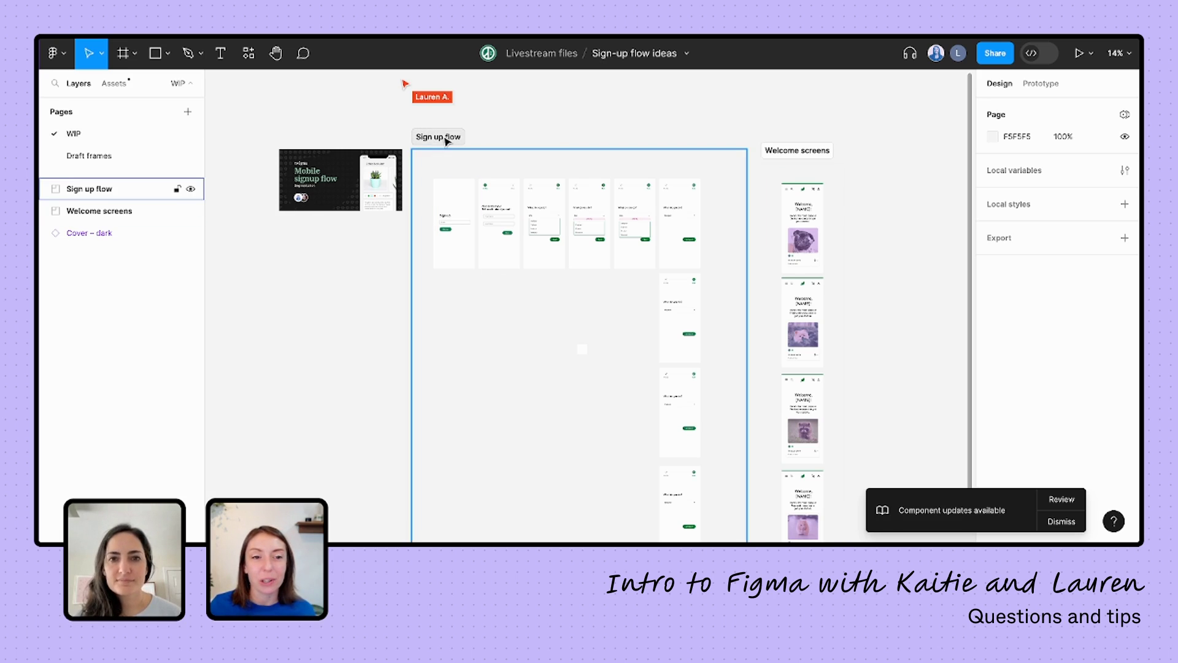
{"action": "left_click_drag", "start_coordinate": [798, 149], "coordinate": [803, 136]}
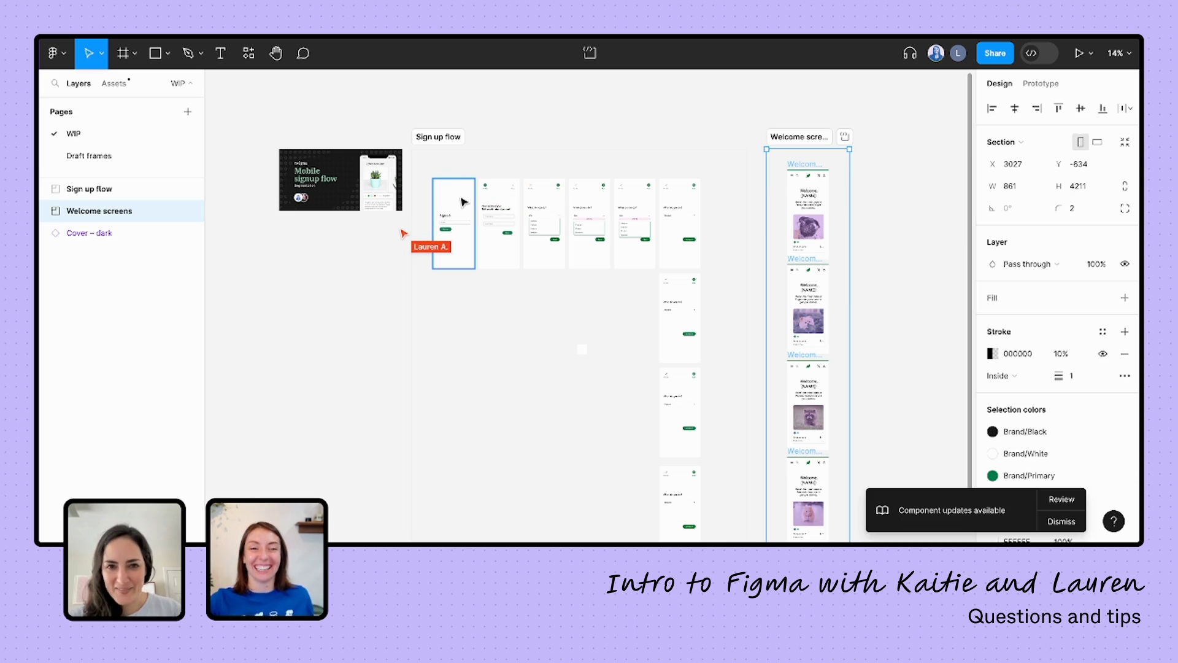
{"action": "scroll", "coordinate": [455, 184], "scroll_direction": "up", "scroll_amount": 1}
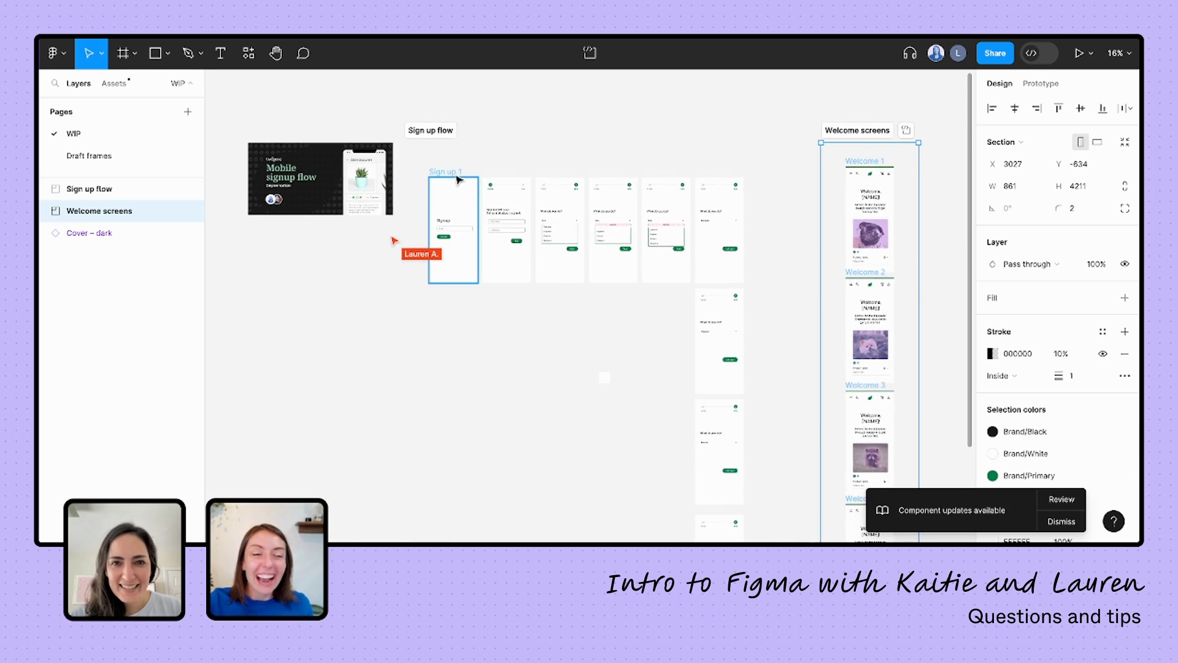
{"action": "scroll", "coordinate": [457, 181], "scroll_direction": "up", "scroll_amount": 5}
{"action": "left_click", "coordinate": [399, 220]}
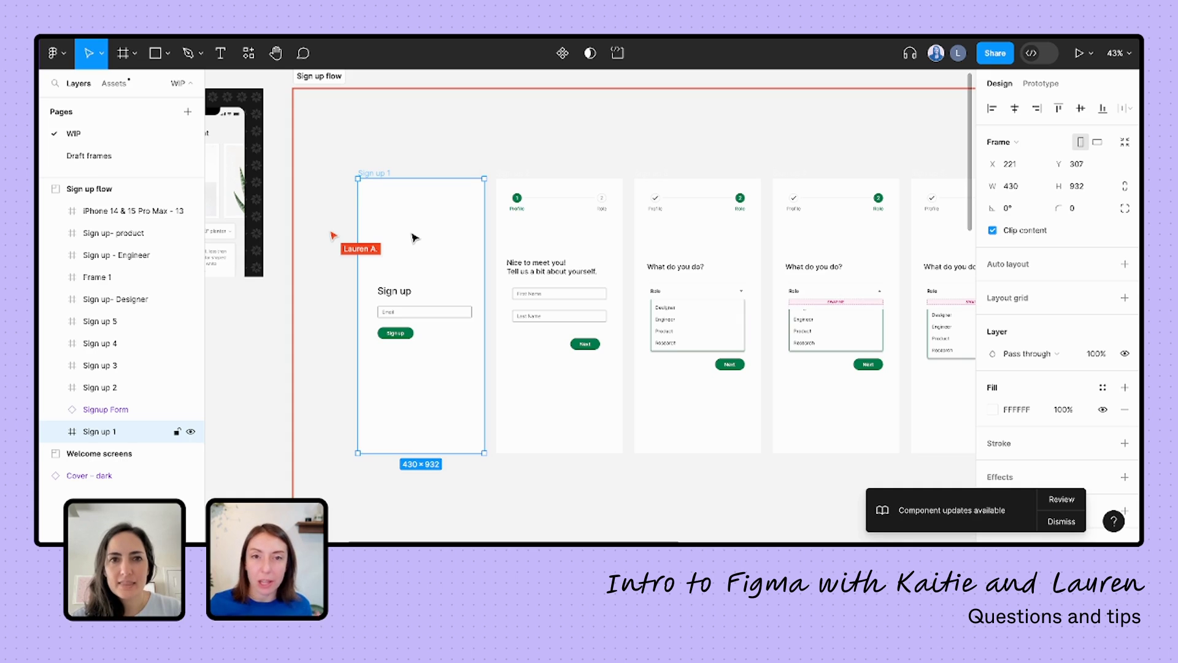
{"action": "scroll", "coordinate": [415, 238], "scroll_direction": "down", "scroll_amount": 3}
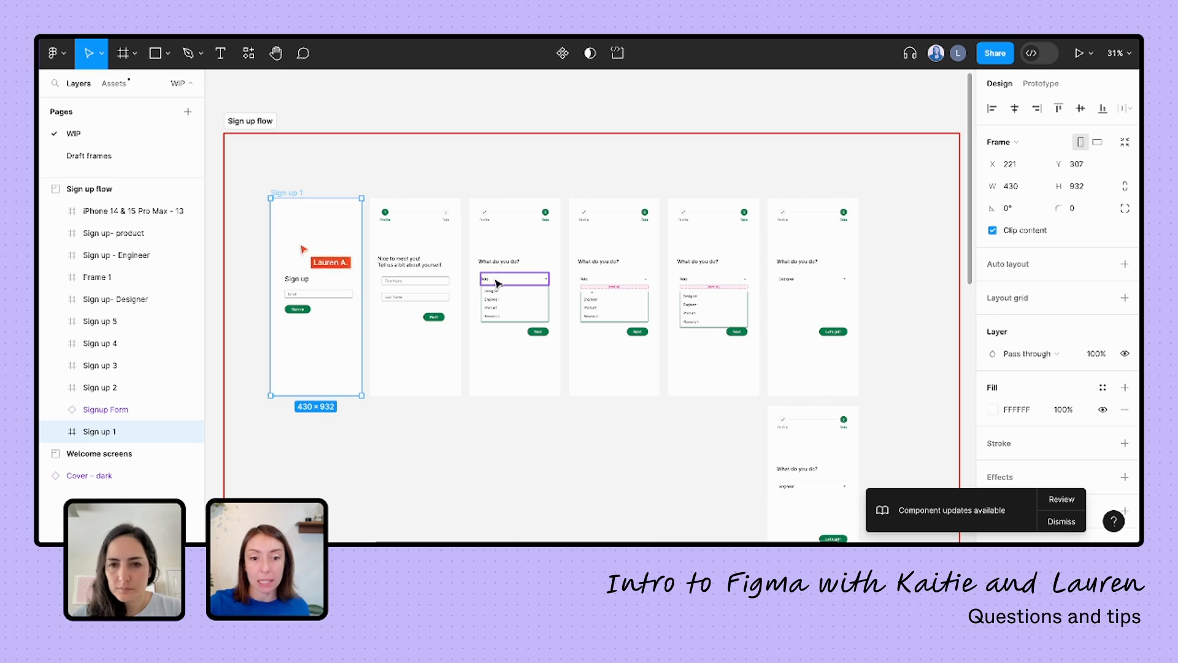
{"action": "scroll", "coordinate": [496, 284], "scroll_direction": "down", "scroll_amount": 1}
{"action": "scroll", "coordinate": [496, 284], "scroll_direction": "down", "scroll_amount": 1}
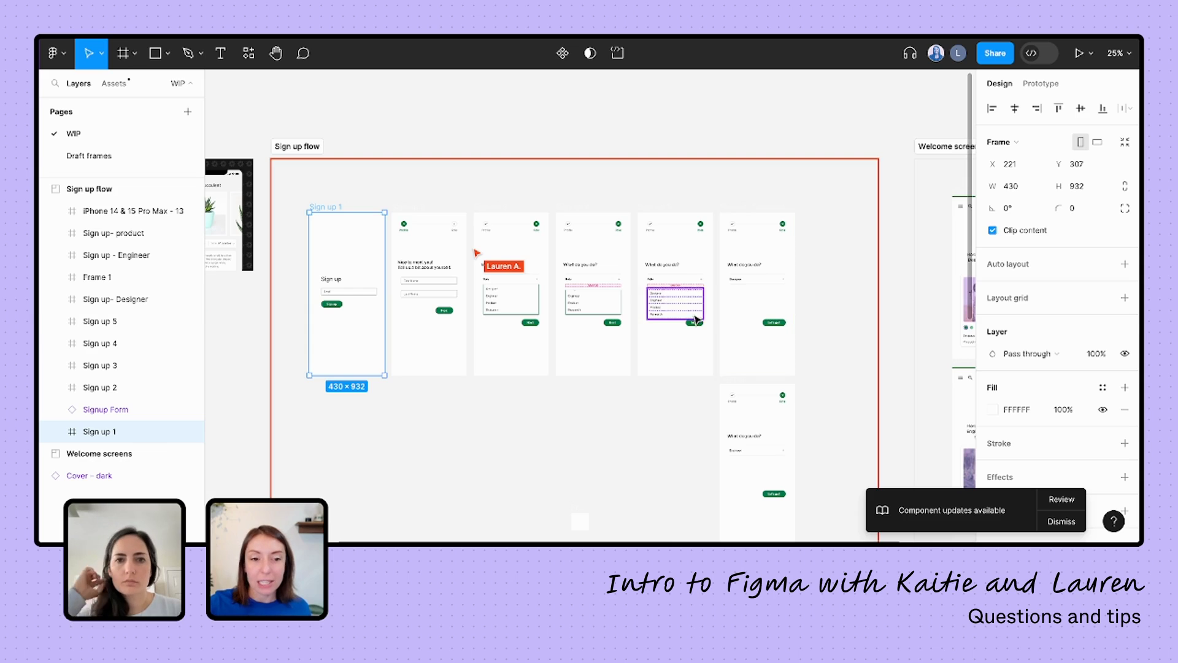
{"action": "scroll", "coordinate": [593, 332], "scroll_direction": "up", "scroll_amount": 5}
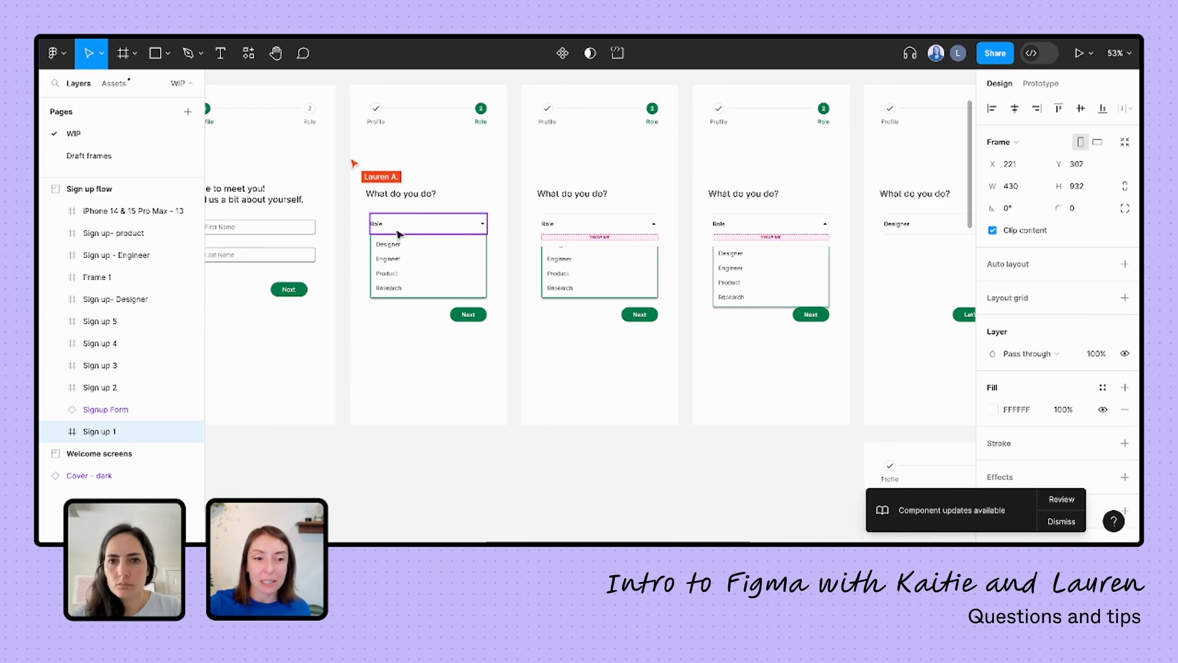
{"action": "scroll", "coordinate": [463, 266], "scroll_direction": "right", "scroll_amount": 5}
{"action": "scroll", "coordinate": [571, 286], "scroll_direction": "down", "scroll_amount": 3}
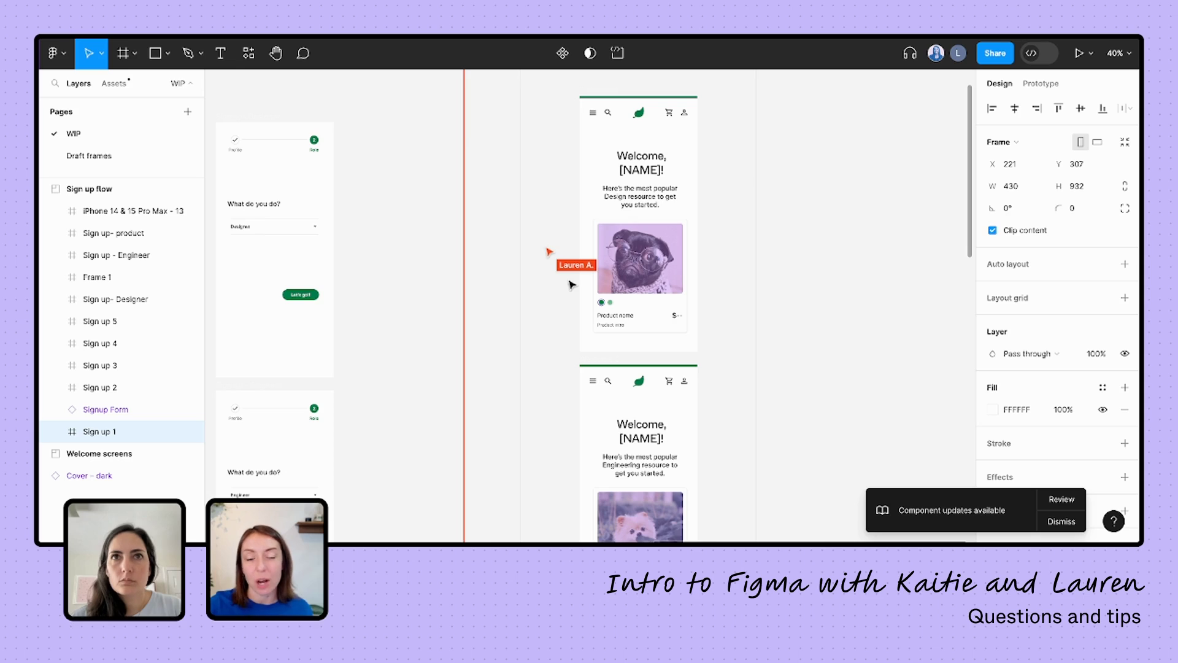
{"action": "scroll", "coordinate": [571, 284], "scroll_direction": "down", "scroll_amount": 3}
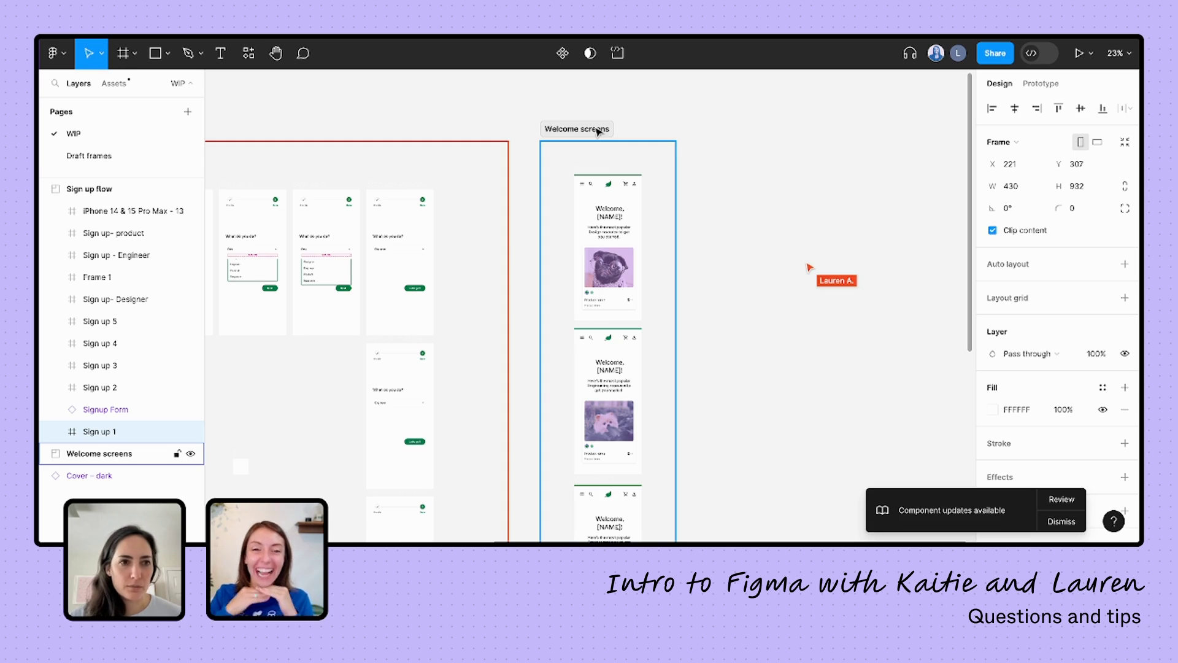
{"action": "scroll", "coordinate": [597, 131], "scroll_direction": "down", "scroll_amount": 3}
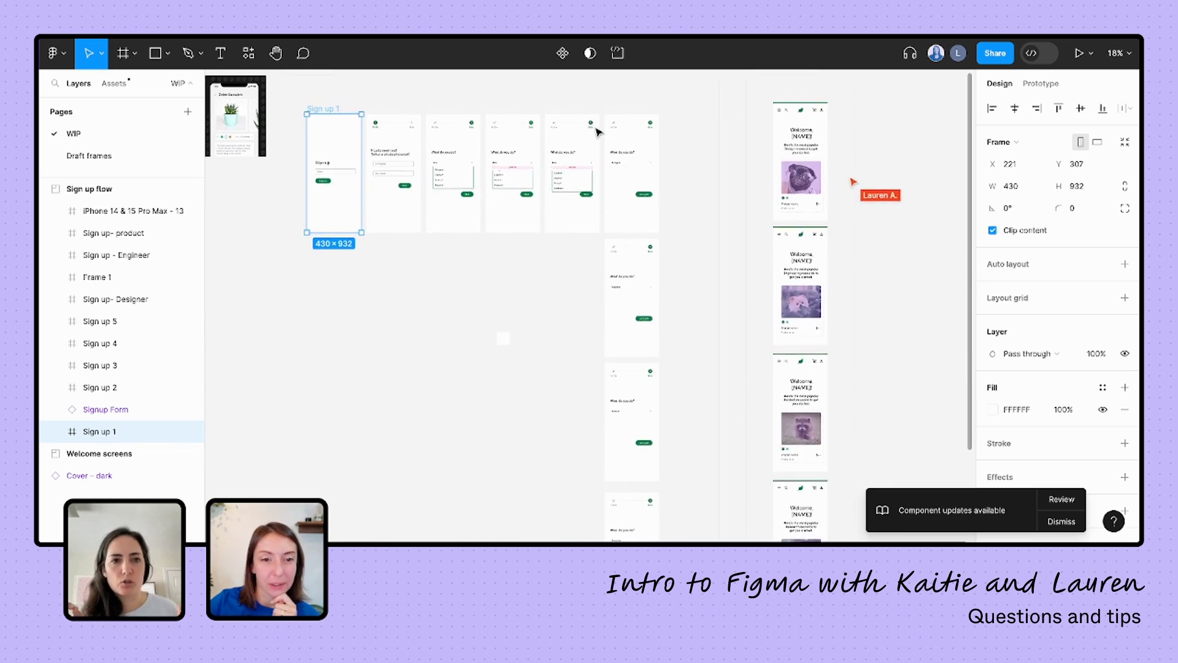
{"action": "scroll", "coordinate": [597, 131], "scroll_direction": "up", "scroll_amount": 2}
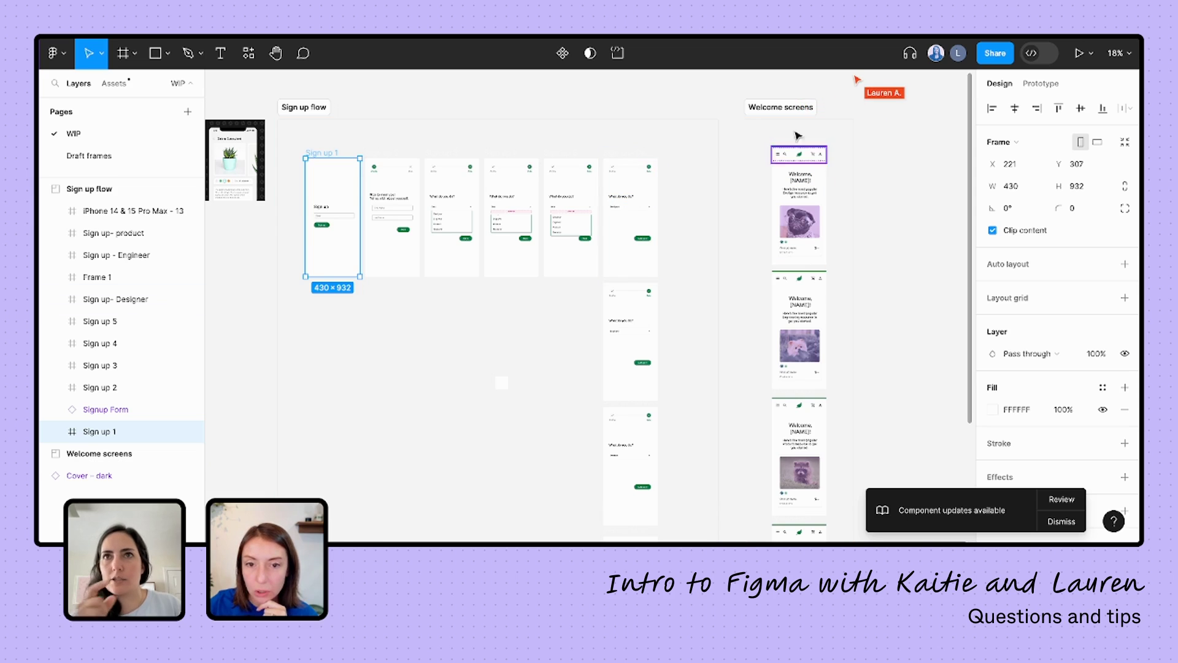
Step: Select both the Welcome screens and Sign up flow sections and add a fill
{"action": "left_click", "coordinate": [761, 108]}
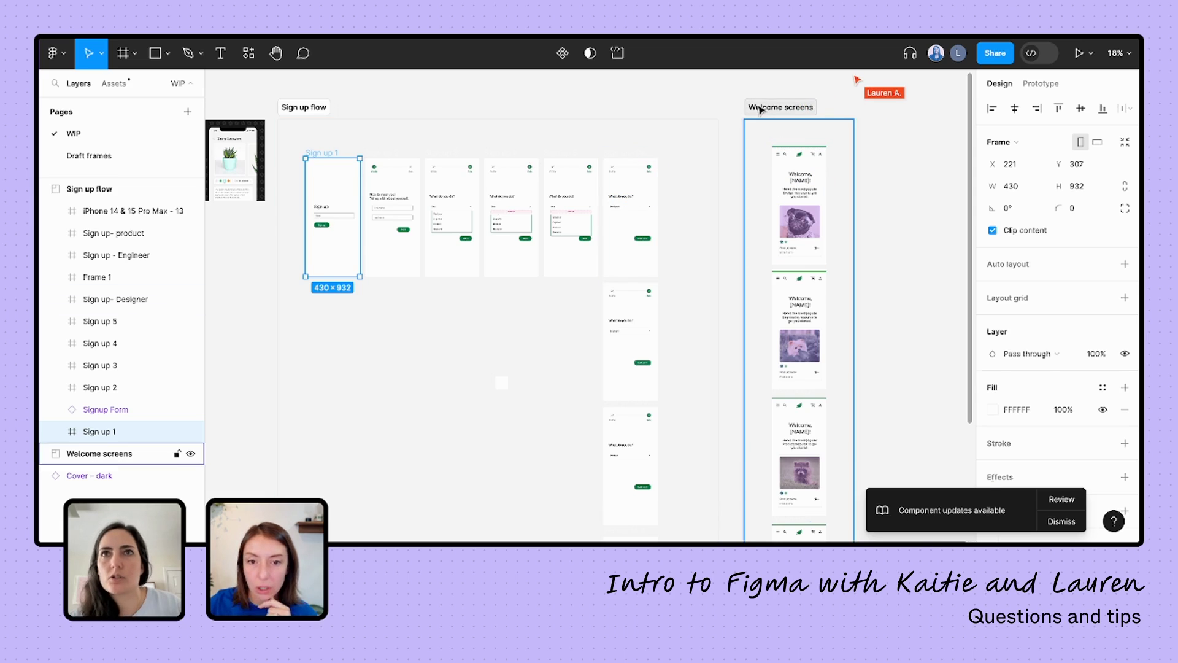
{"action": "left_click", "coordinate": [313, 108], "text": "shift"}
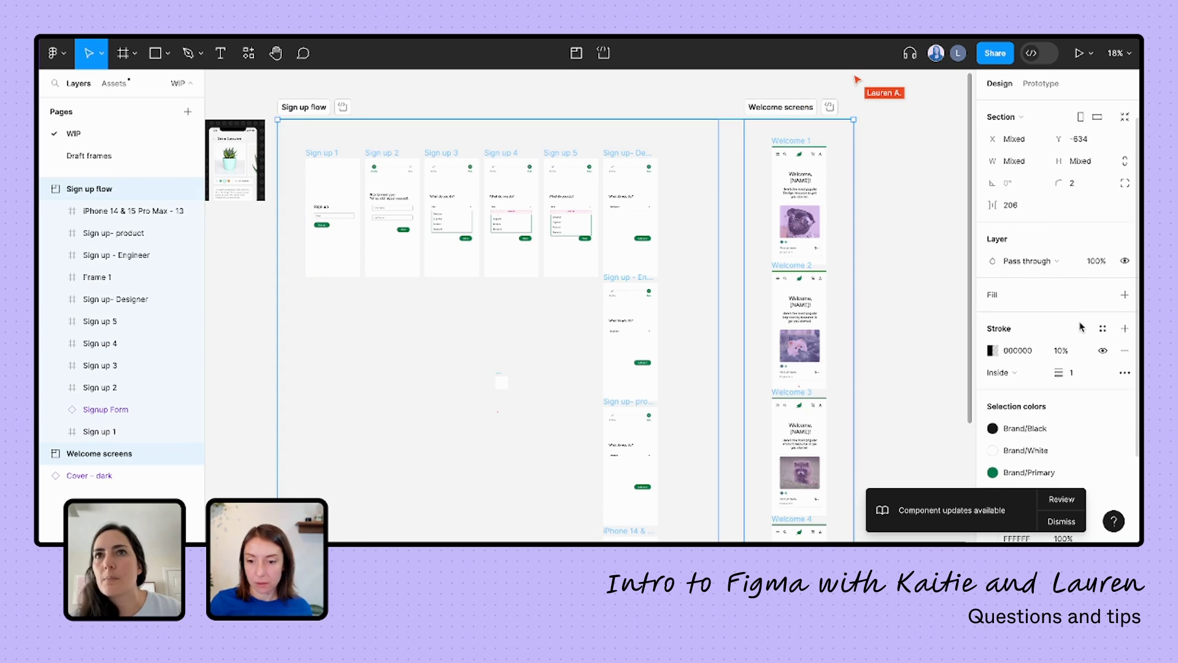
{"action": "scroll", "coordinate": [1081, 327], "scroll_direction": "down", "scroll_amount": 2}
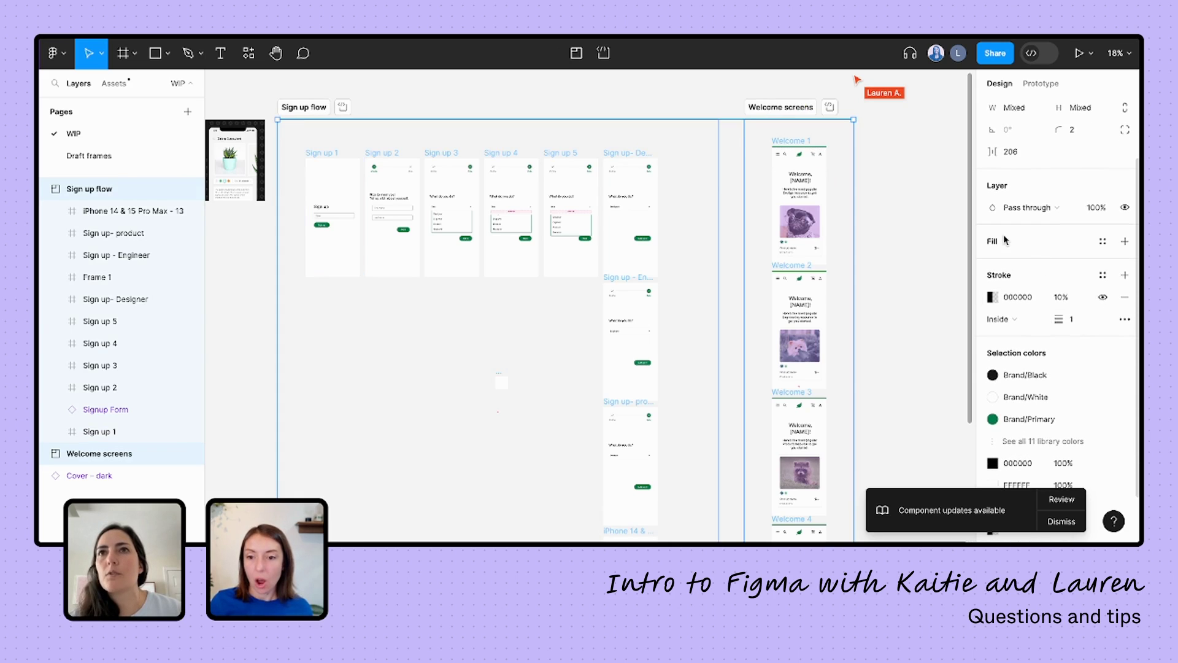
{"action": "left_click", "coordinate": [1125, 241]}
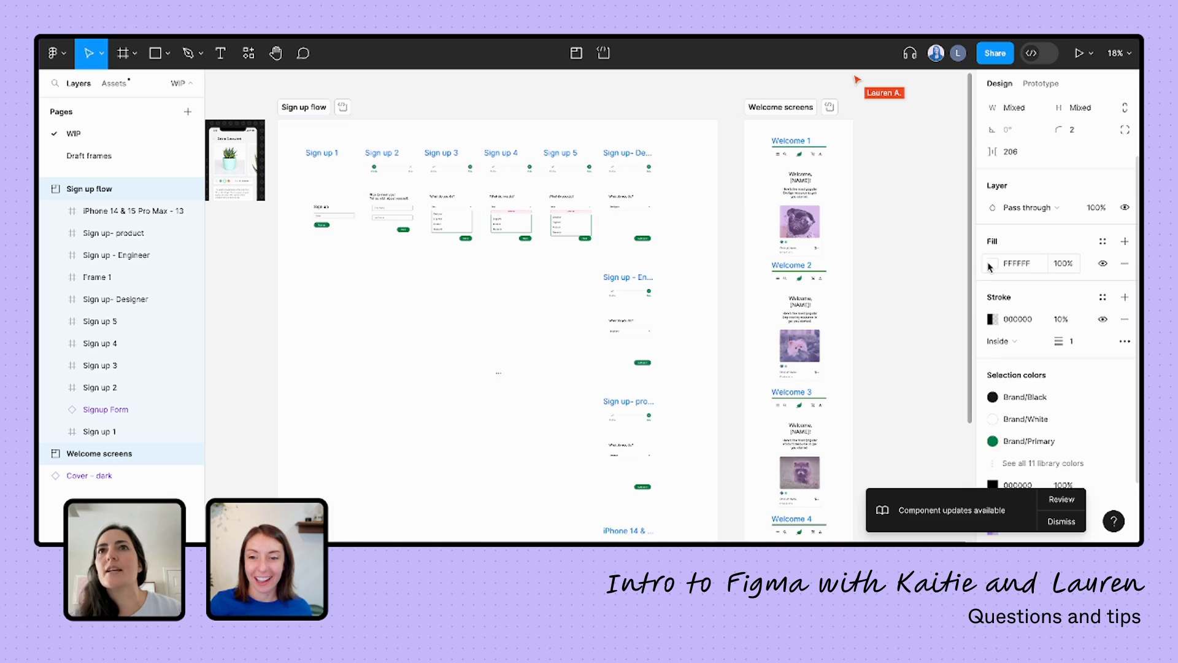
Step: Browse the Foundations library swatches in the new fill's colour picker
{"action": "left_click", "coordinate": [990, 264]}
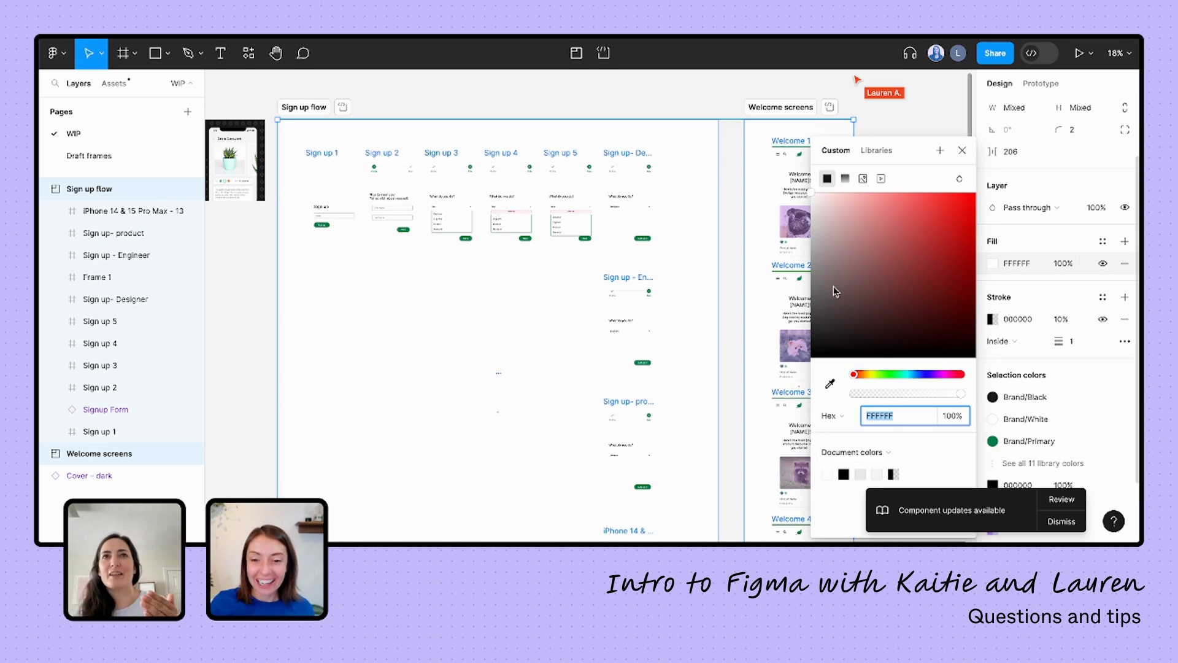
{"action": "left_click", "coordinate": [874, 448]}
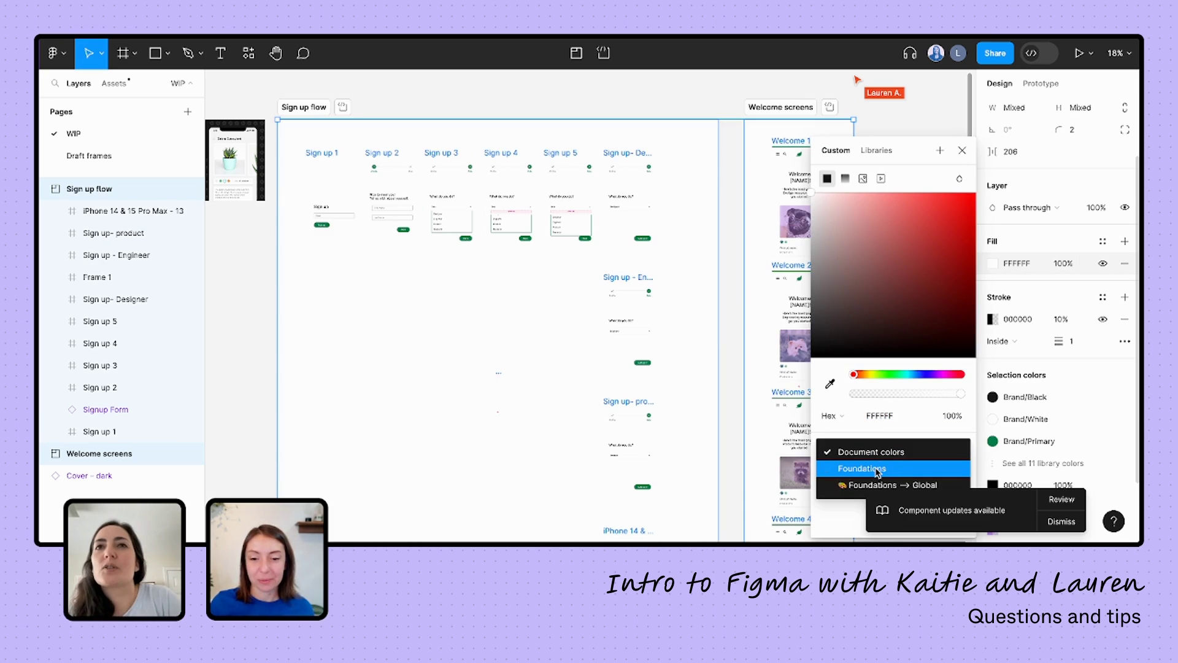
{"action": "left_click", "coordinate": [877, 469]}
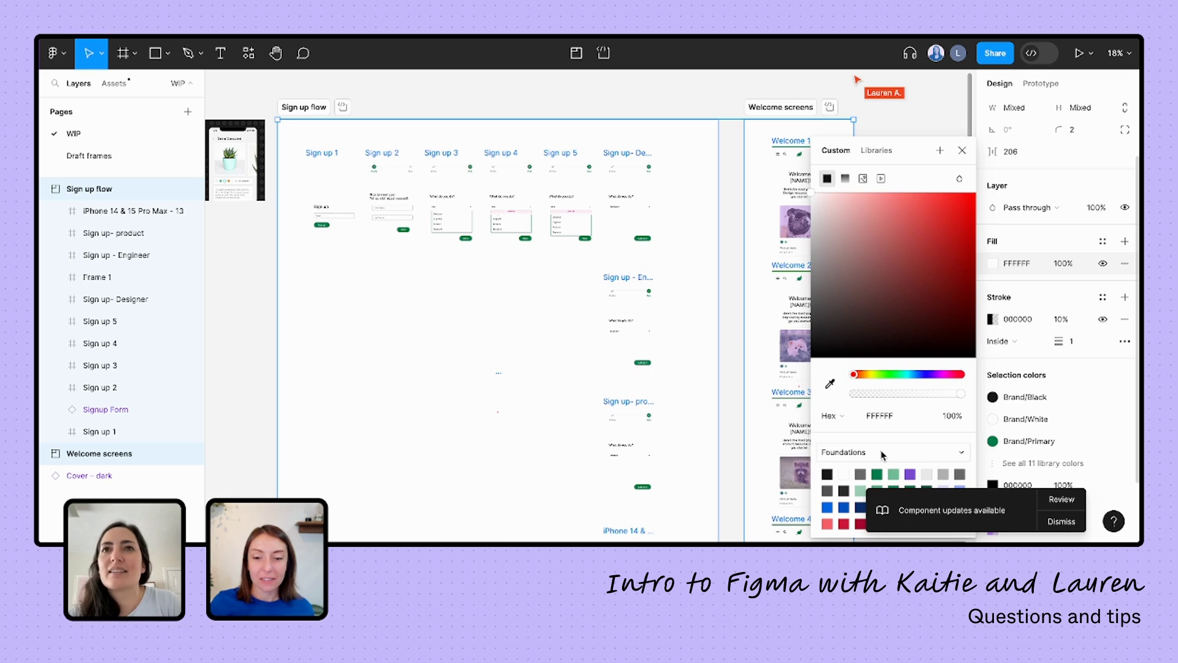
{"action": "left_click", "coordinate": [1059, 521]}
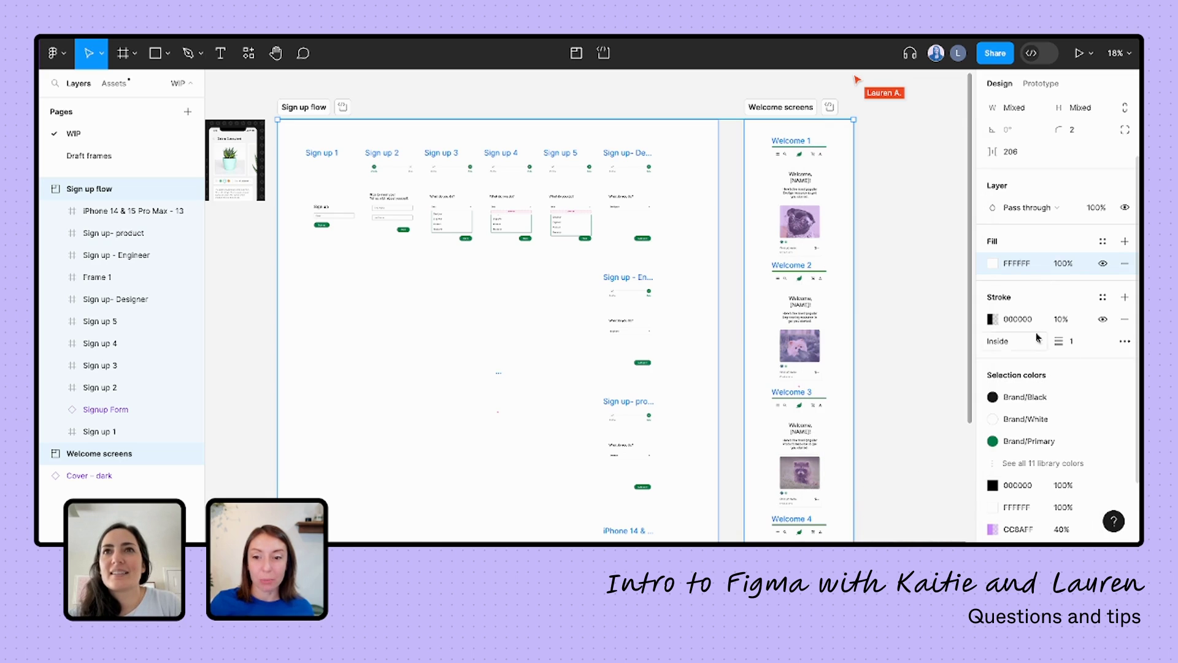
Step: Set both section fills to the light lavender D3D9FF Foundations swatch, then deselect
{"action": "left_click", "coordinate": [992, 263]}
{"action": "left_click", "coordinate": [835, 453]}
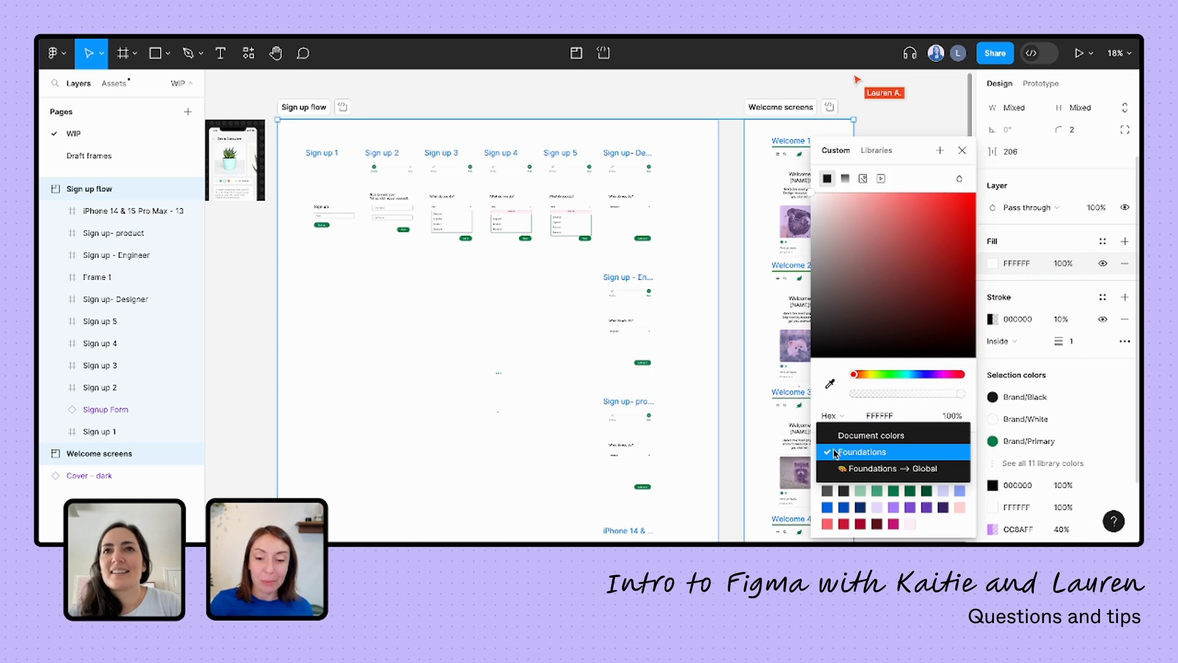
{"action": "left_click", "coordinate": [835, 453]}
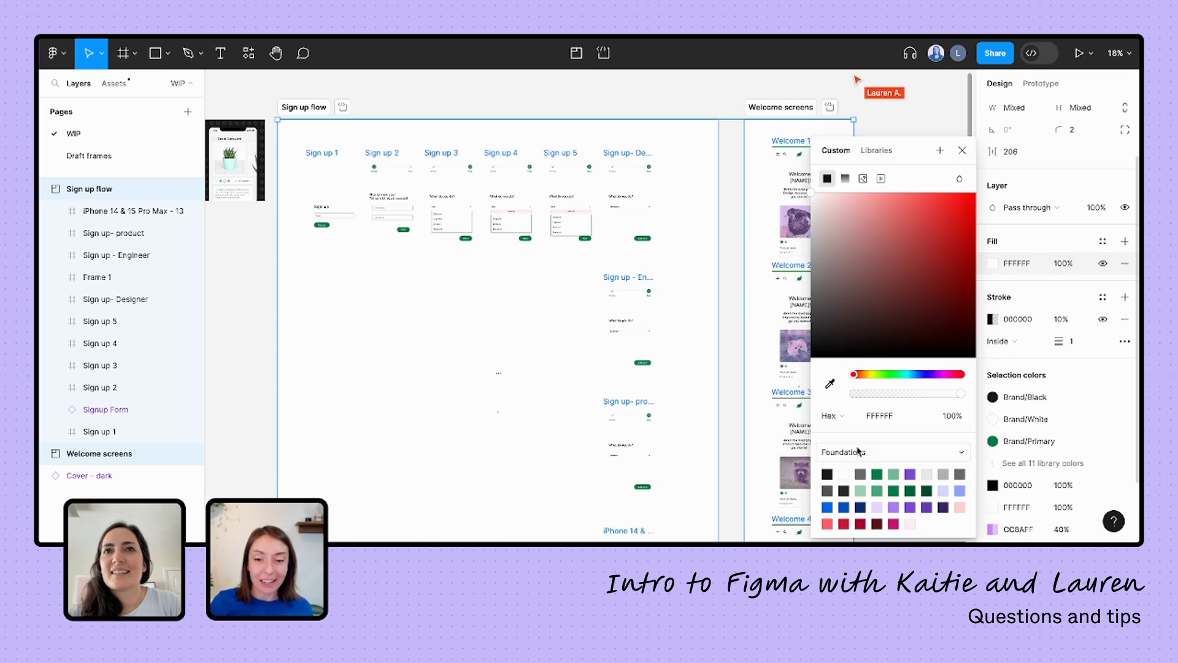
{"action": "left_click", "coordinate": [861, 489]}
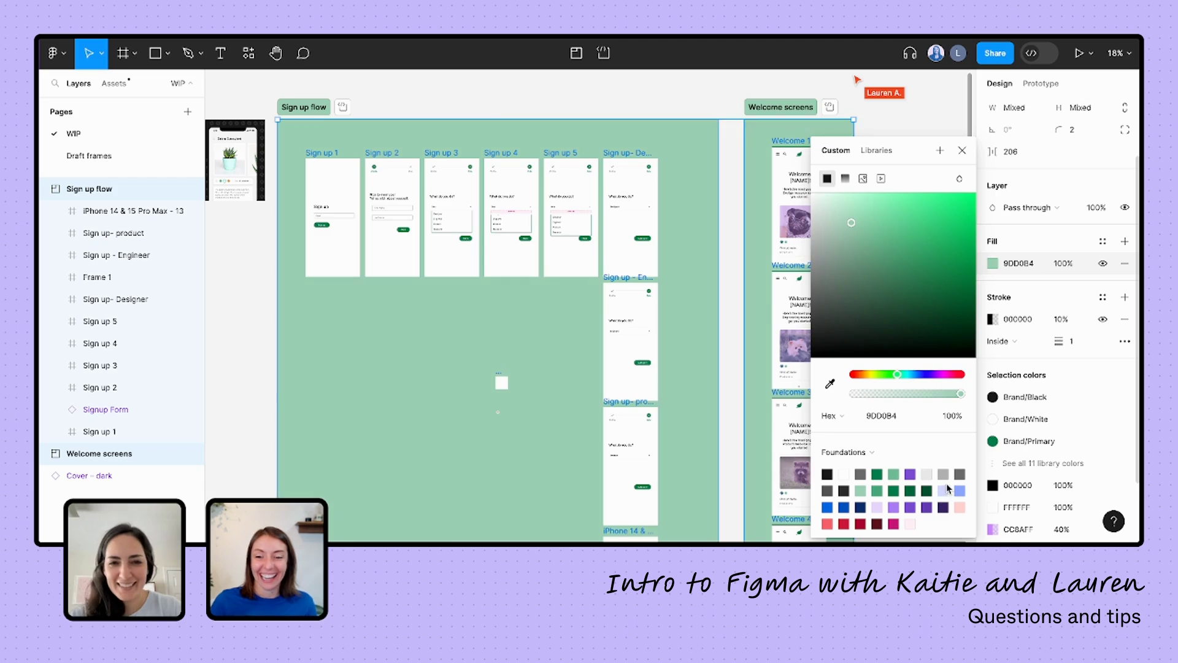
{"action": "left_click", "coordinate": [945, 489]}
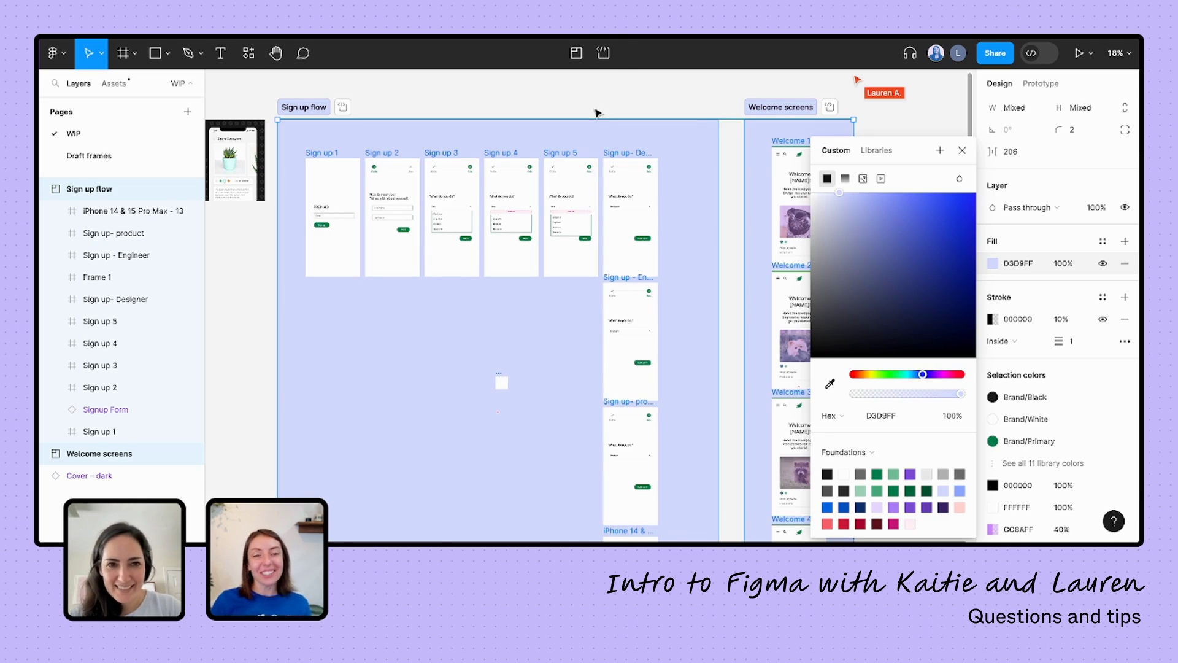
{"action": "left_click", "coordinate": [962, 152]}
{"action": "left_click", "coordinate": [899, 191]}
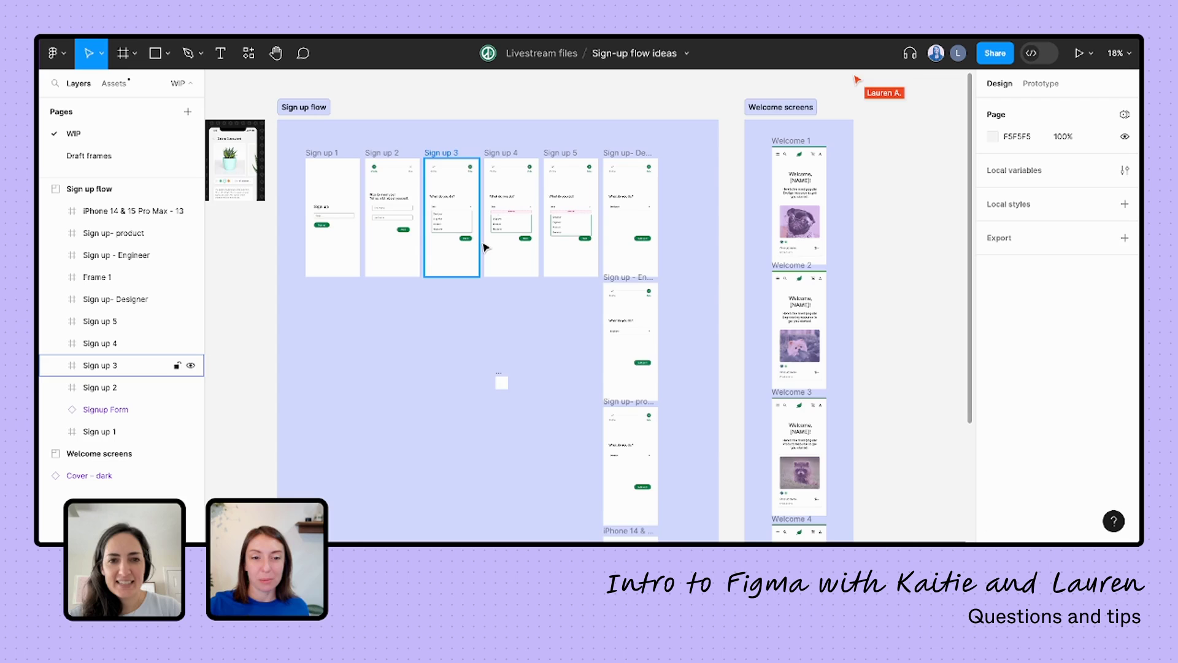
Step: Navigate the canvas and select the Sign up flow section
{"action": "scroll", "coordinate": [485, 248], "scroll_direction": "down", "scroll_amount": 2}
{"action": "scroll", "coordinate": [485, 247], "scroll_direction": "up", "scroll_amount": 2}
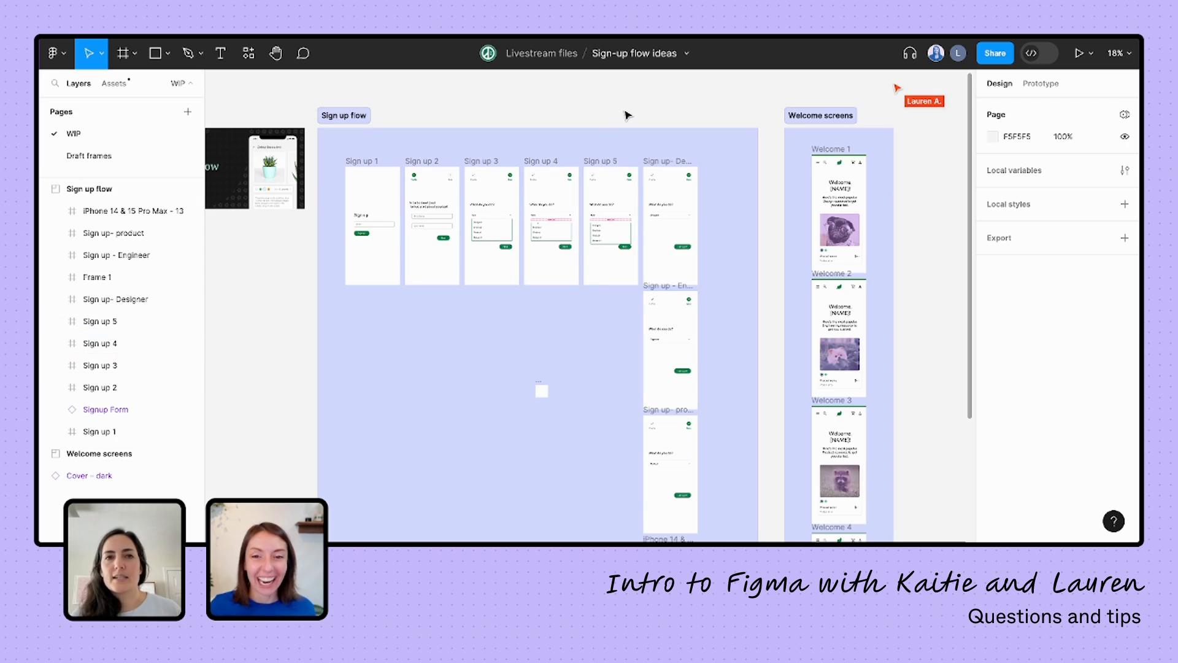
{"action": "scroll", "coordinate": [626, 115], "scroll_direction": "down", "scroll_amount": 10}
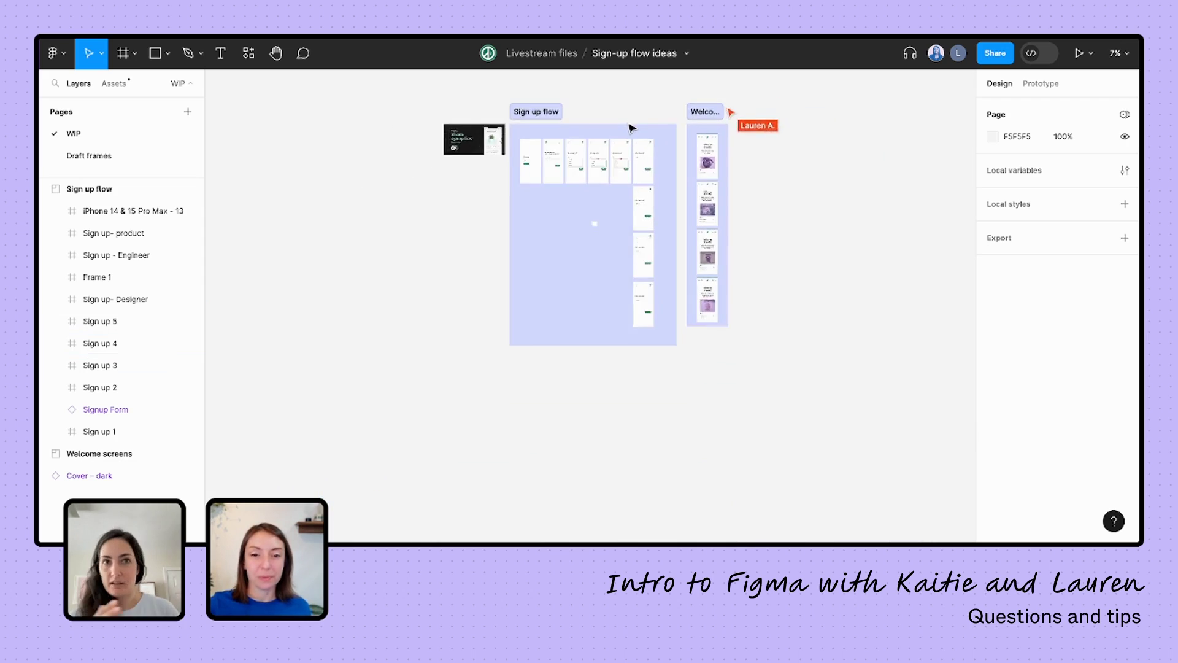
{"action": "scroll", "coordinate": [629, 120], "scroll_direction": "up", "scroll_amount": 8}
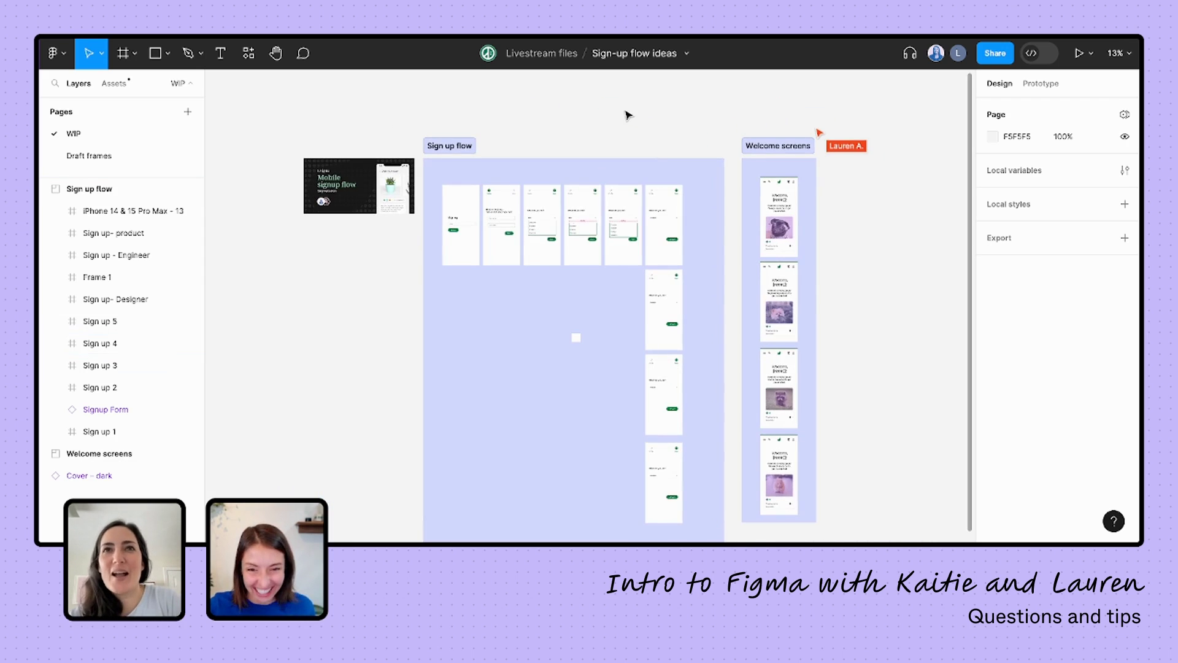
{"action": "scroll", "coordinate": [571, 142], "scroll_direction": "up", "scroll_amount": 3}
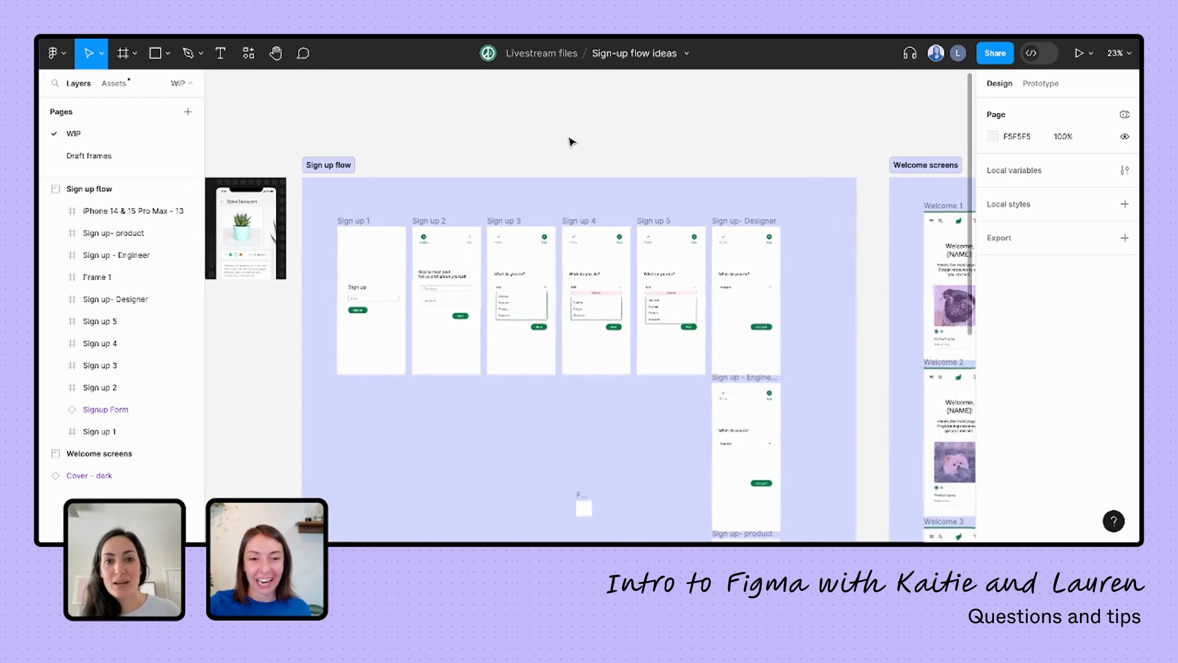
{"action": "left_click", "coordinate": [308, 165]}
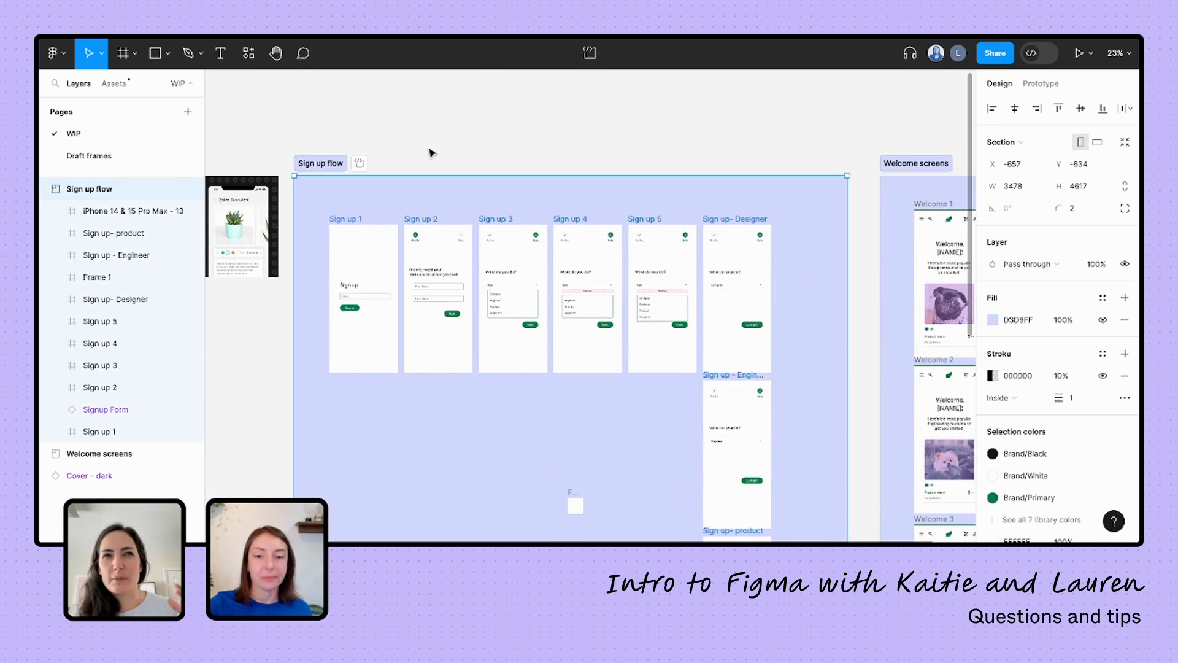
Step: Pan and zoom around the area below the Sign up 1 screen
{"action": "scroll", "coordinate": [432, 150], "scroll_direction": "down", "scroll_amount": 2}
{"action": "scroll", "coordinate": [432, 150], "scroll_direction": "right", "scroll_amount": 2}
{"action": "scroll", "coordinate": [432, 153], "scroll_direction": "down", "scroll_amount": 2}
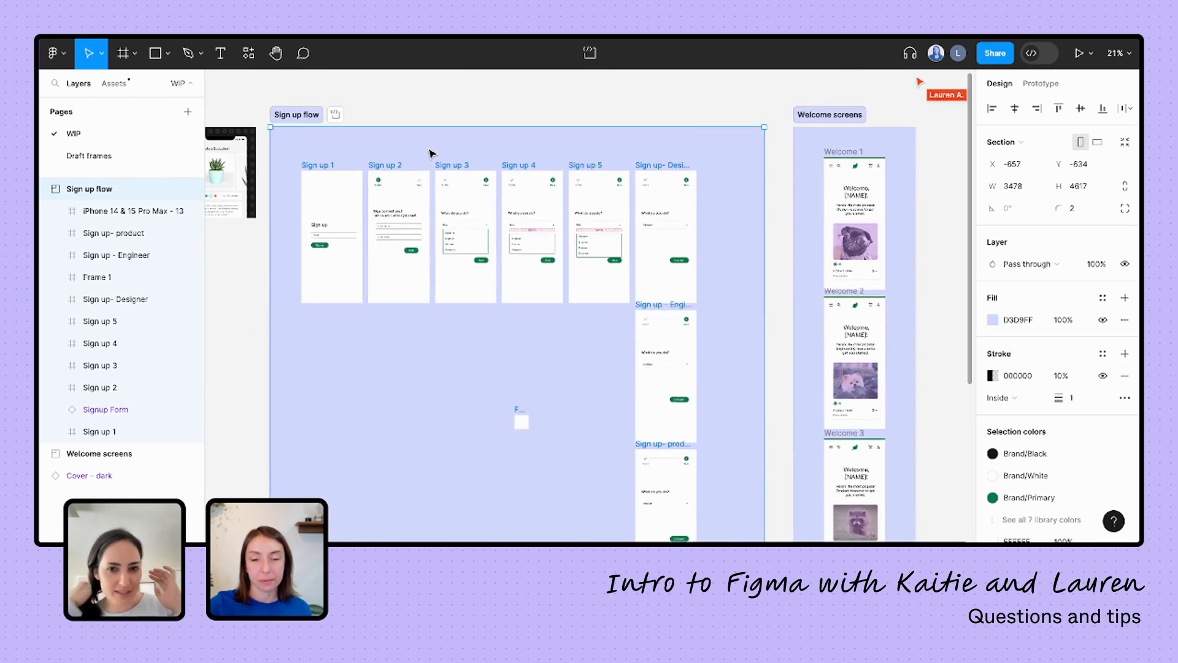
{"action": "scroll", "coordinate": [432, 153], "scroll_direction": "left", "scroll_amount": 3}
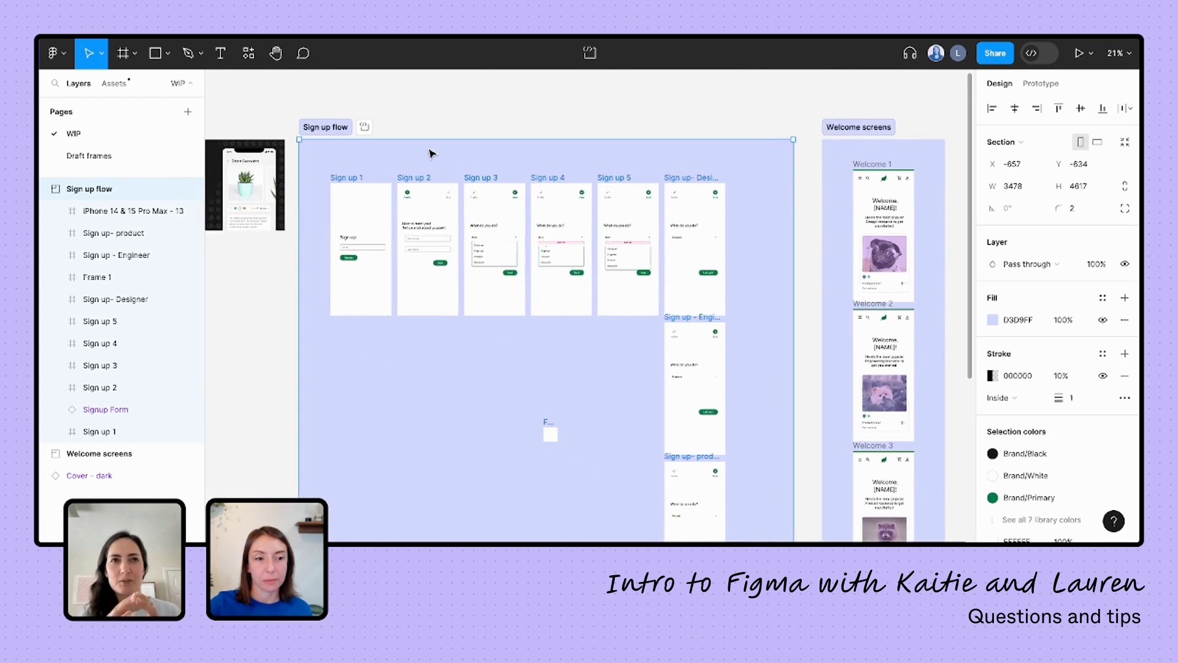
{"action": "scroll", "coordinate": [431, 153], "scroll_direction": "right", "scroll_amount": 2}
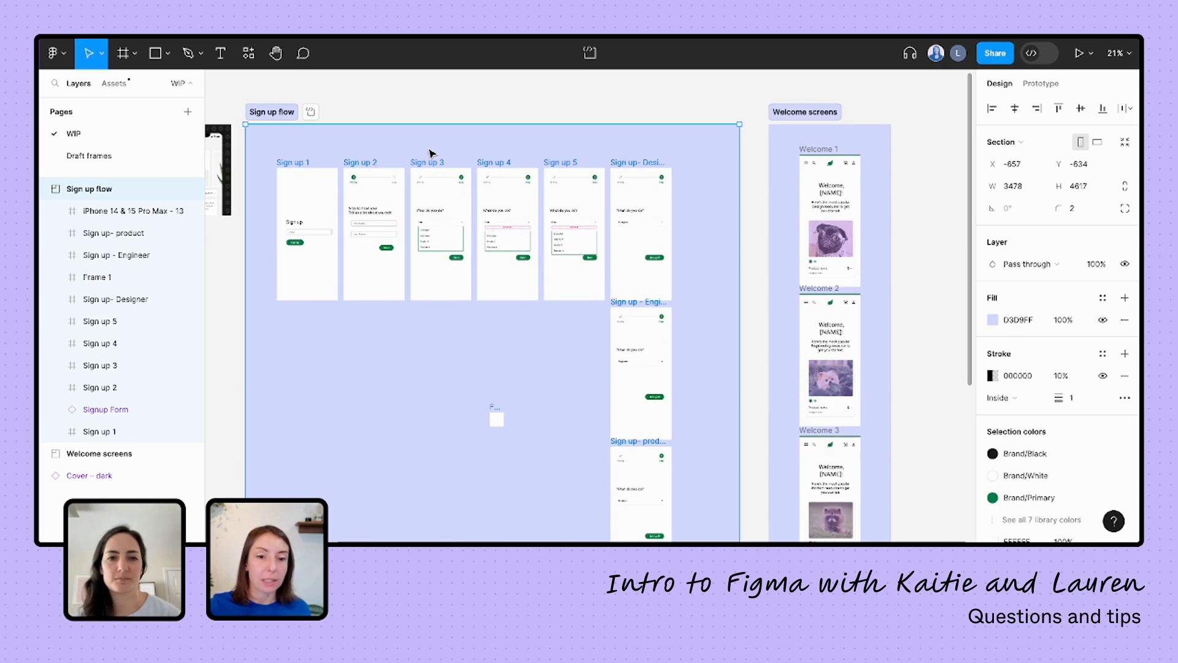
{"action": "scroll", "coordinate": [431, 153], "scroll_direction": "down", "scroll_amount": 3}
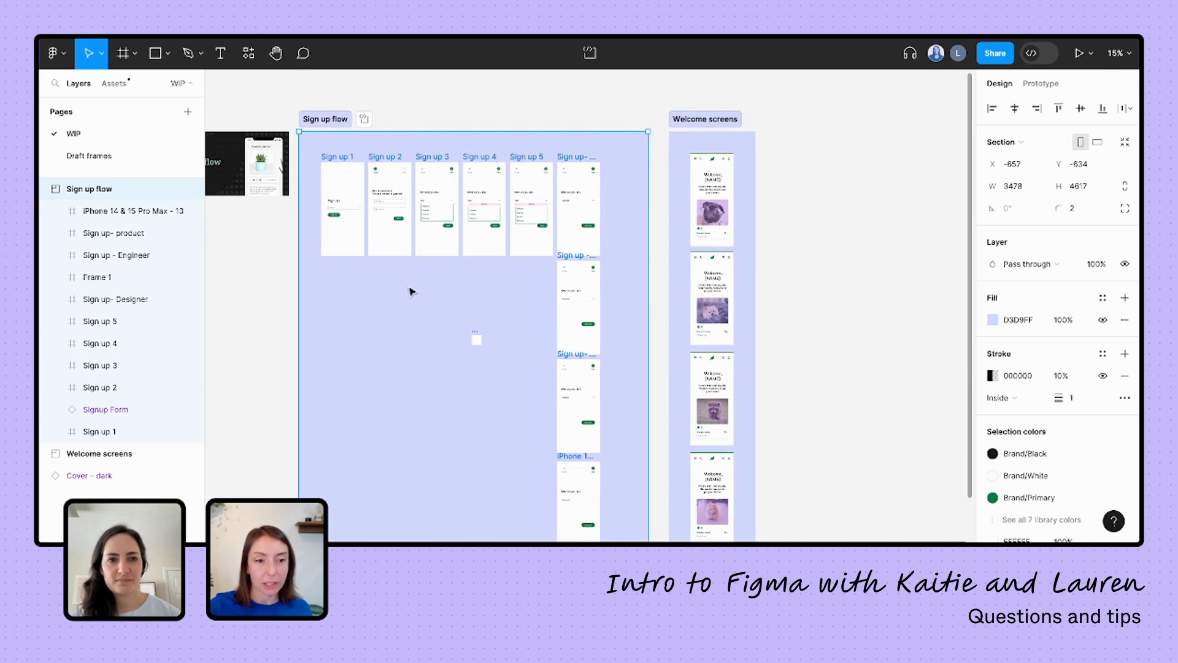
{"action": "scroll", "coordinate": [467, 267], "scroll_direction": "up", "scroll_amount": 4}
{"action": "scroll", "coordinate": [467, 267], "scroll_direction": "right", "scroll_amount": 1}
{"action": "scroll", "coordinate": [467, 267], "scroll_direction": "left", "scroll_amount": 2}
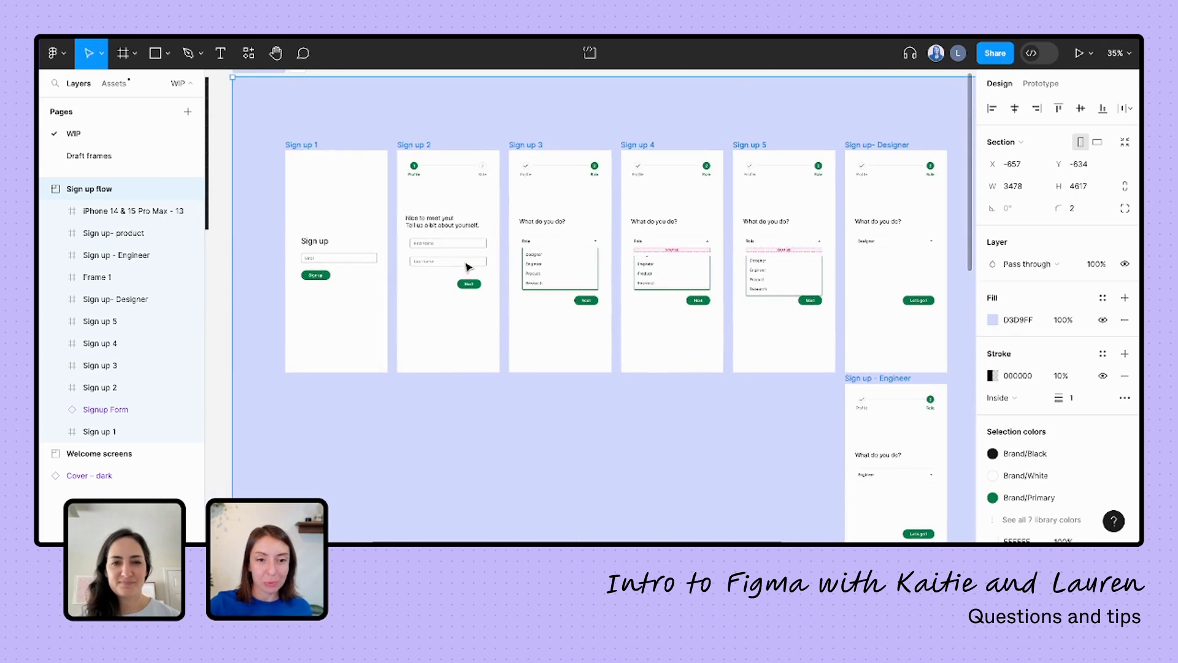
{"action": "scroll", "coordinate": [467, 267], "scroll_direction": "down", "scroll_amount": 2}
{"action": "scroll", "coordinate": [468, 266], "scroll_direction": "right", "scroll_amount": 4}
{"action": "scroll", "coordinate": [468, 266], "scroll_direction": "left", "scroll_amount": 3}
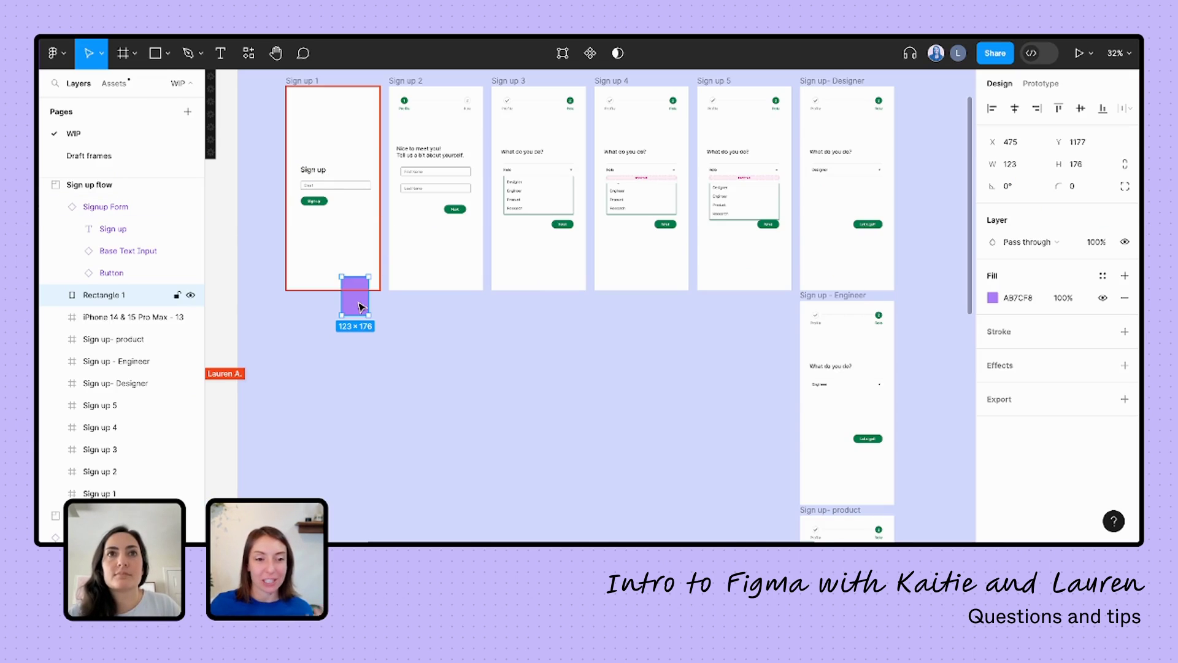
Step: Drag the purple 123×176 rectangle slightly lower and nudge it sideways over Sign up 1
{"action": "left_click_drag", "start_coordinate": [360, 306], "coordinate": [354, 306]}
{"action": "left_click", "coordinate": [389, 321]}
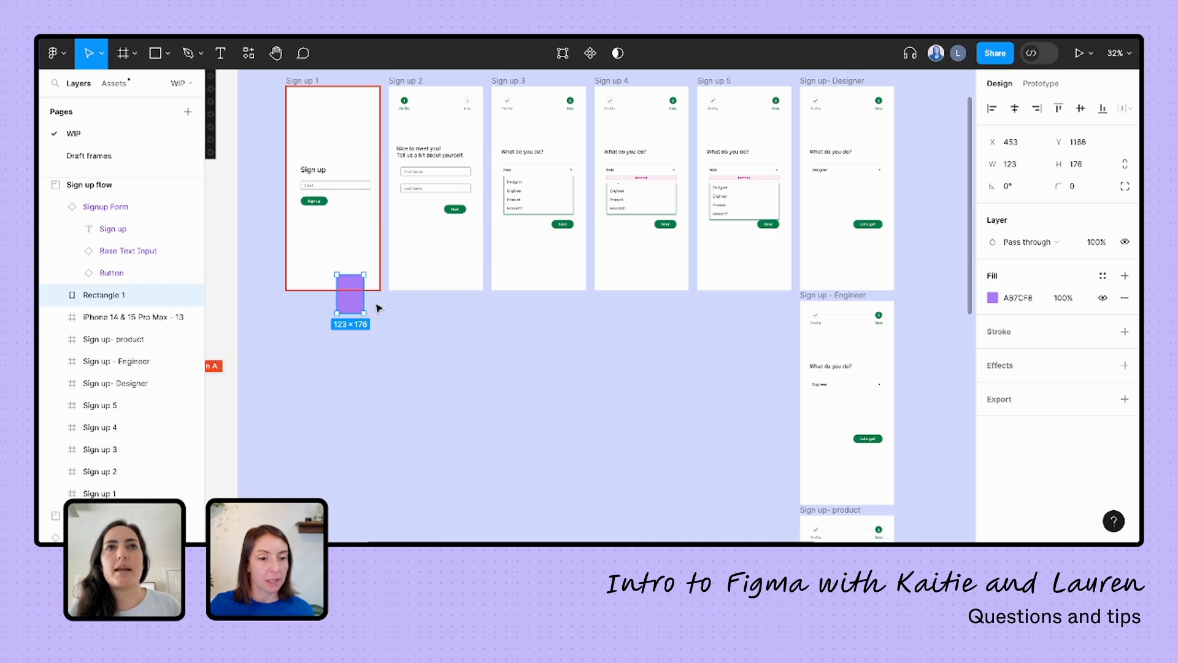
Step: Nest Rectangle 1 inside the Sign up 1 frame and drop it at the frame's bottom edge
{"action": "mouse_move", "coordinate": [352, 306]}
{"action": "left_mouse_down"}
{"action": "mouse_move", "coordinate": [325, 184]}
{"action": "mouse_move", "coordinate": [291, 121]}
{"action": "mouse_move", "coordinate": [329, 120]}
{"action": "mouse_move", "coordinate": [287, 240]}
{"action": "mouse_move", "coordinate": [314, 265]}
{"action": "mouse_move", "coordinate": [274, 271]}
{"action": "mouse_move", "coordinate": [301, 273]}
{"action": "mouse_move", "coordinate": [308, 307]}
{"action": "mouse_move", "coordinate": [359, 319]}
{"action": "left_mouse_up"}
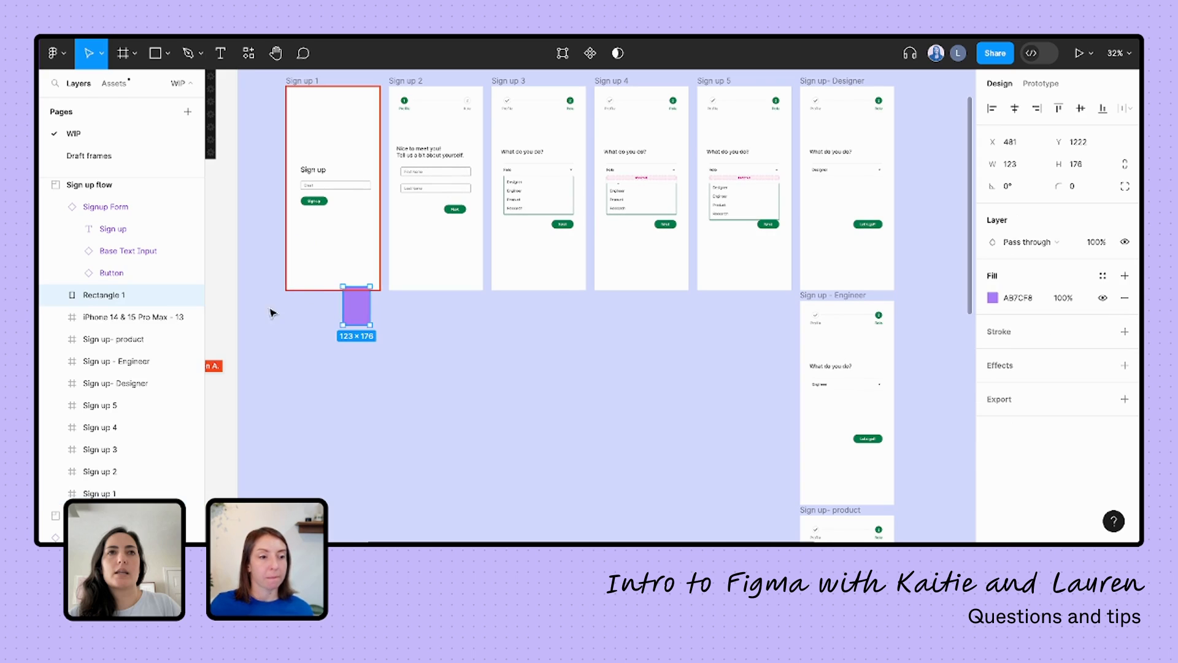
{"action": "left_click_drag", "start_coordinate": [116, 485], "coordinate": [86, 290]}
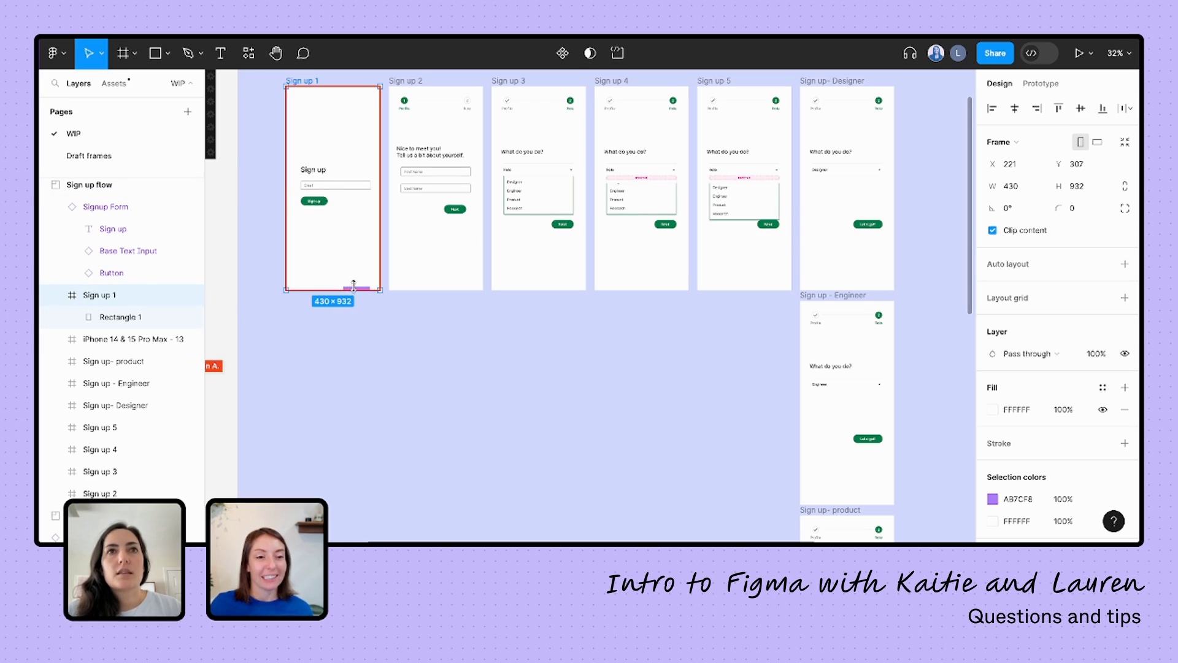
Step: Select Rectangle 1 and pull it up into the Sign up 1 frame
{"action": "left_click", "coordinate": [108, 316]}
{"action": "key", "text": "Escape"}
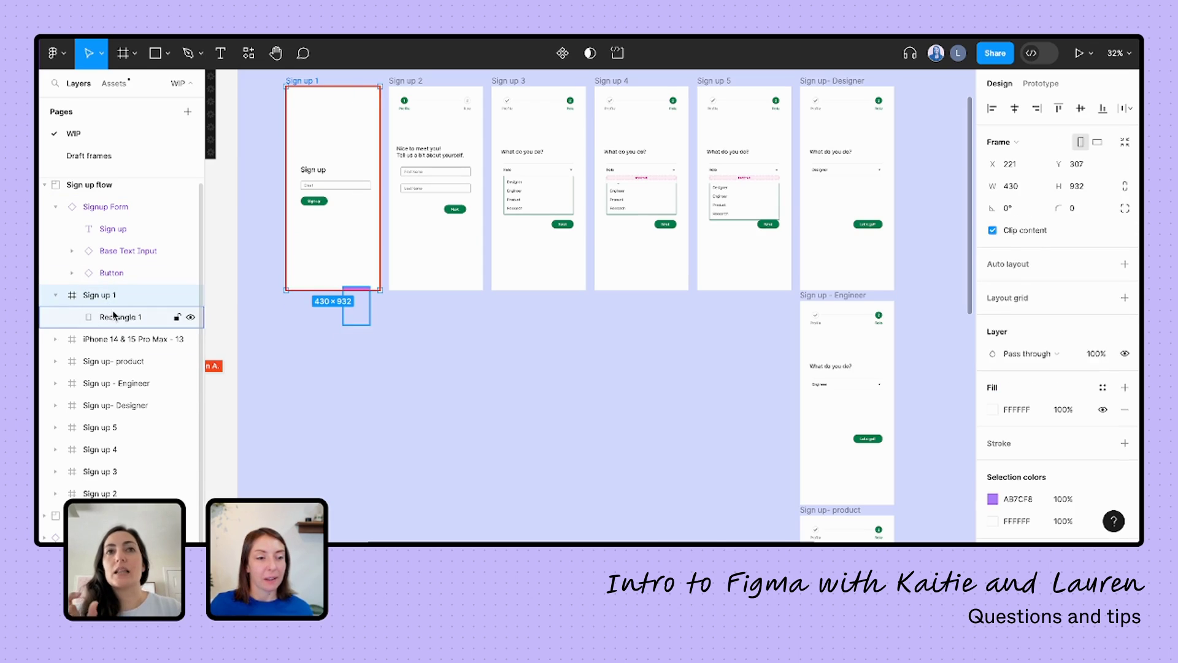
{"action": "left_click", "coordinate": [113, 315]}
{"action": "left_click_drag", "start_coordinate": [360, 308], "coordinate": [346, 284]}
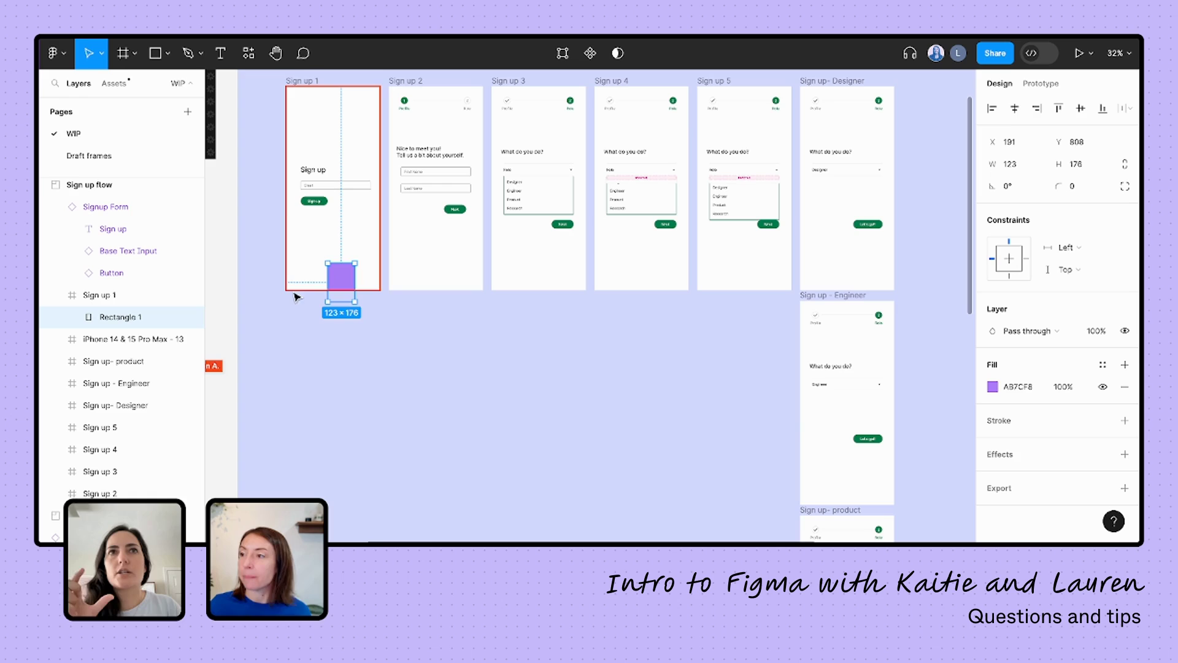
Step: Turn off Clip content on the Sign up 1 frame and shift the frame right
{"action": "left_click", "coordinate": [305, 82]}
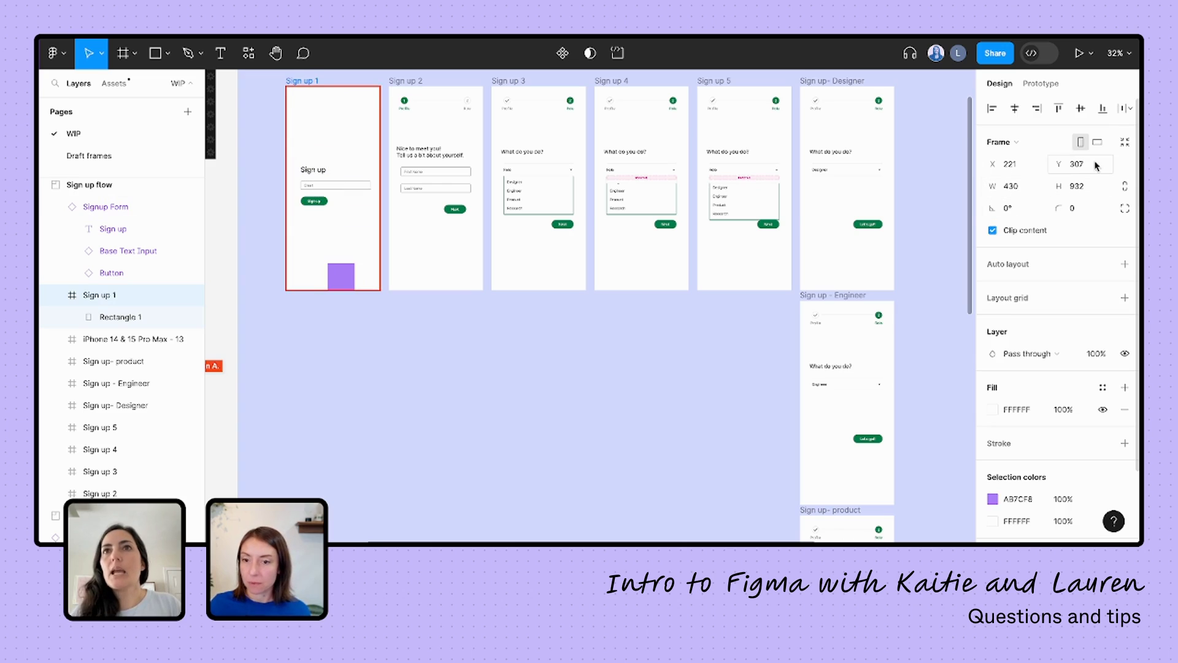
{"action": "left_click", "coordinate": [992, 231]}
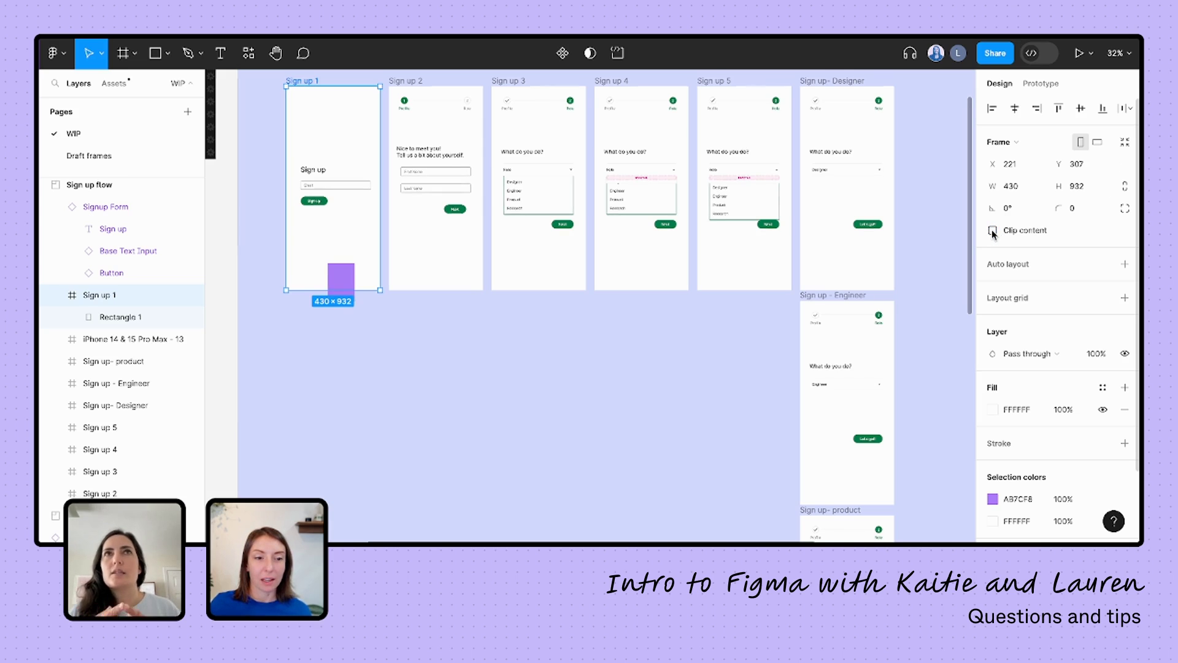
{"action": "key", "text": "Escape"}
{"action": "left_click", "coordinate": [95, 294]}
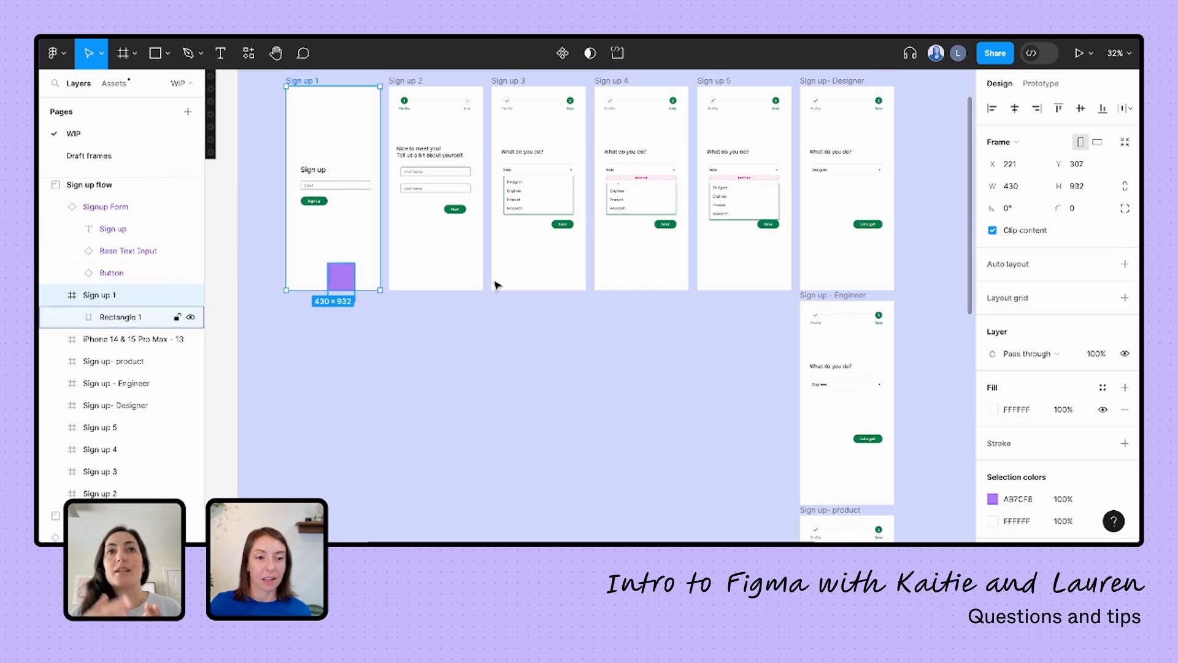
{"action": "left_click", "coordinate": [993, 232]}
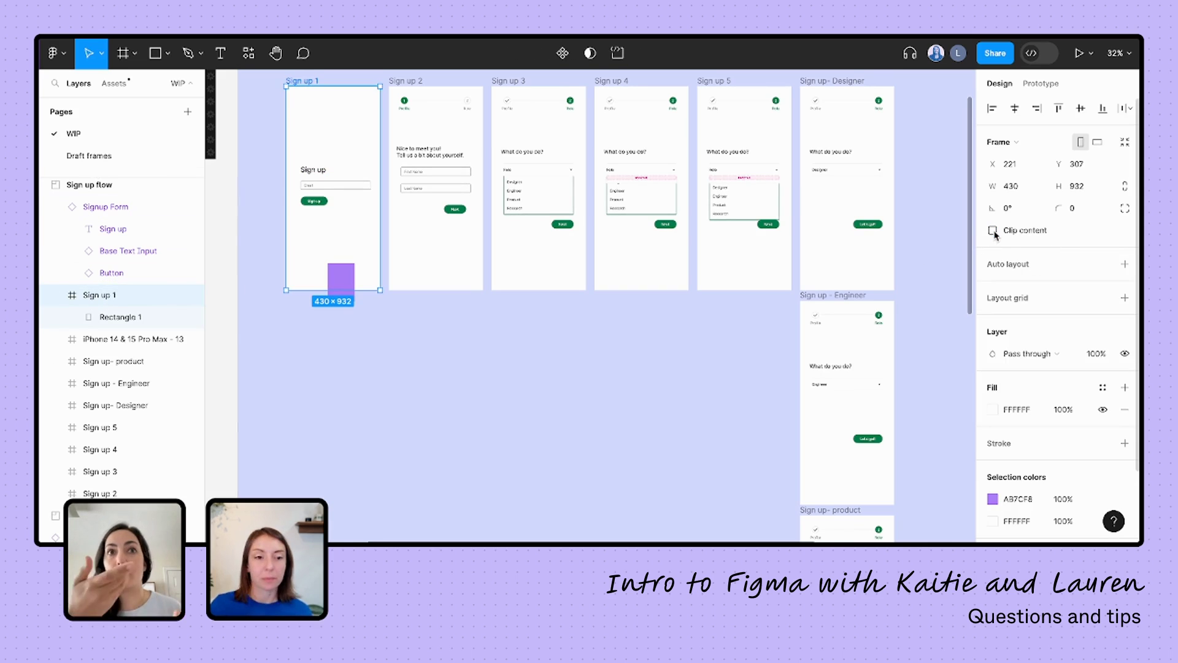
{"action": "left_click_drag", "start_coordinate": [341, 279], "coordinate": [376, 297]}
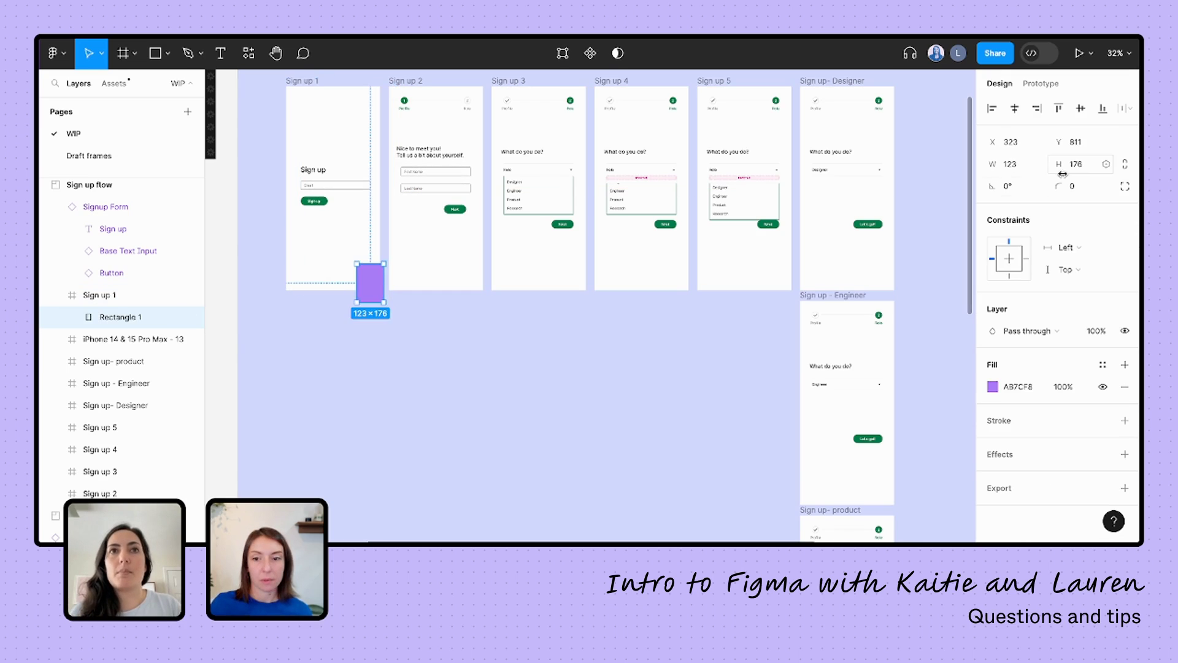
Step: Move the rectangle to Sign up 1's bottom-left and re-enable Clip content
{"action": "left_click", "coordinate": [86, 289]}
{"action": "left_click", "coordinate": [993, 230]}
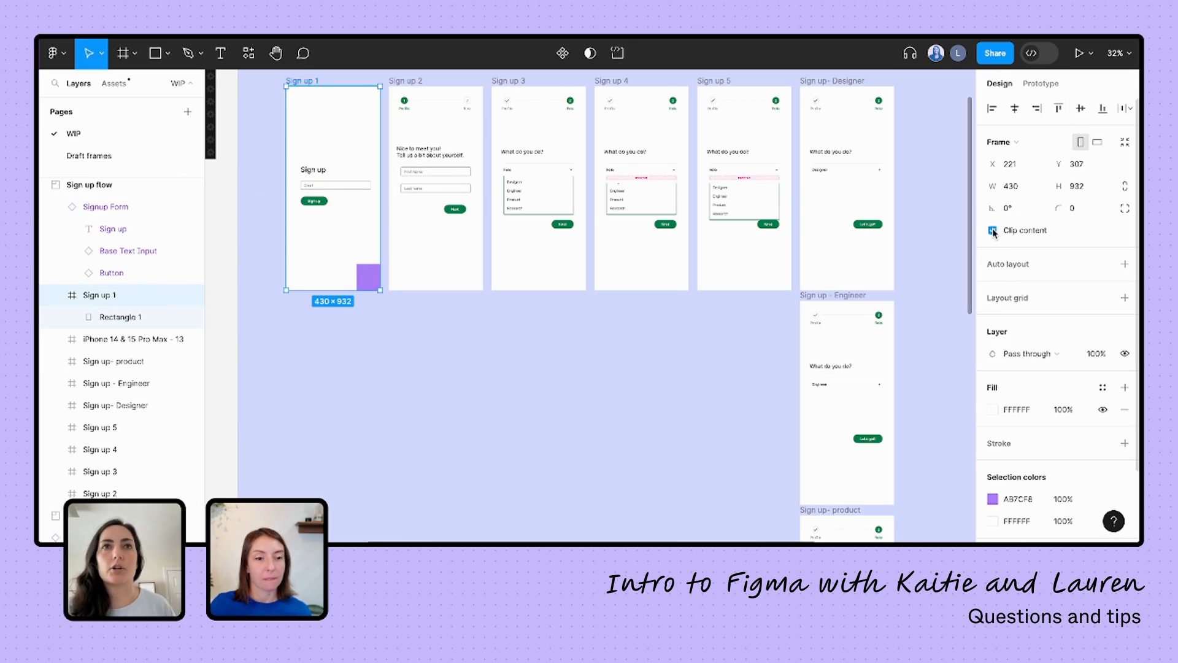
{"action": "left_click", "coordinate": [992, 231]}
{"action": "left_click", "coordinate": [992, 231]}
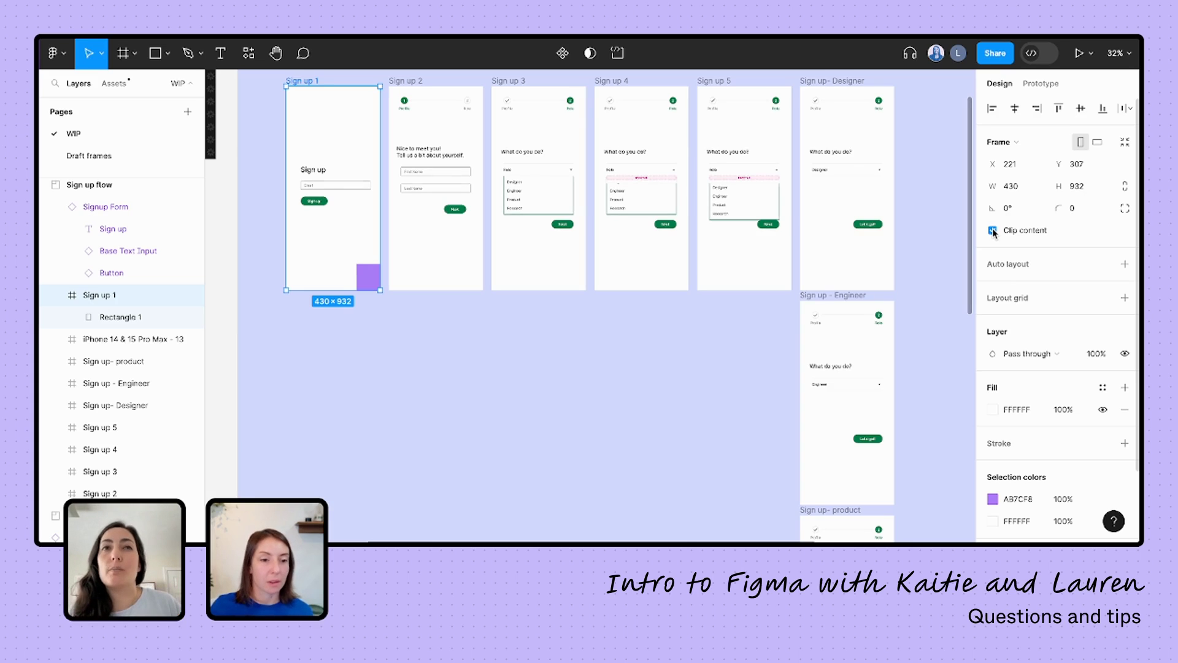
{"action": "left_click", "coordinate": [993, 231]}
{"action": "left_click_drag", "start_coordinate": [378, 298], "coordinate": [327, 301]}
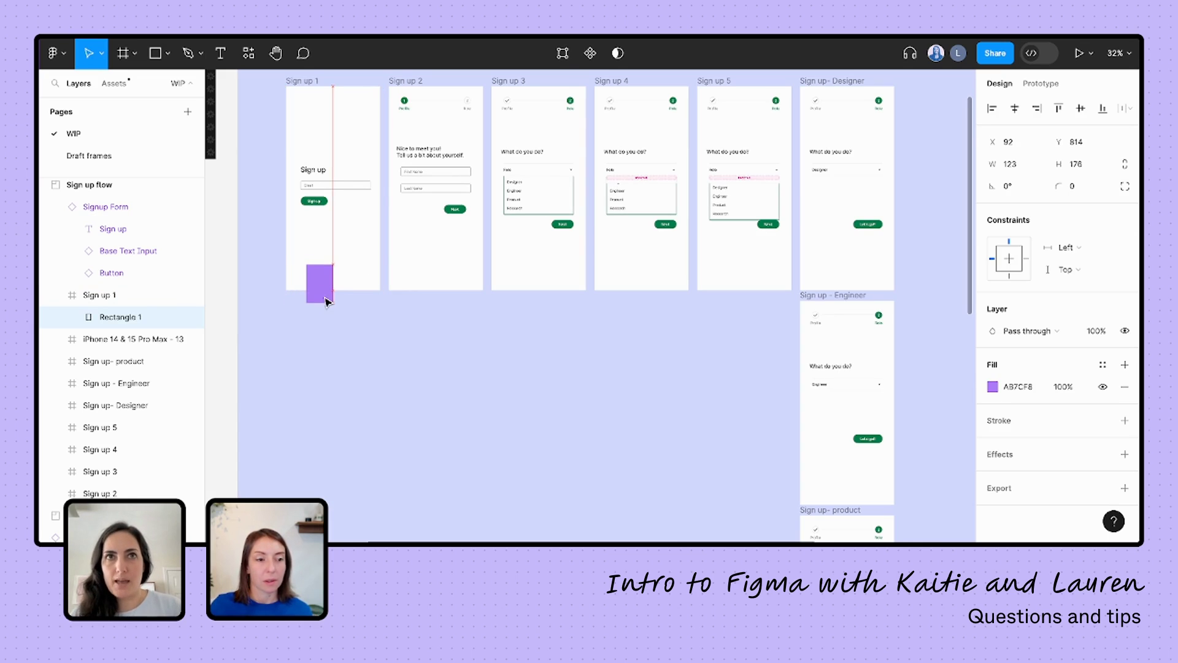
{"action": "left_click", "coordinate": [313, 82]}
{"action": "left_click", "coordinate": [993, 231]}
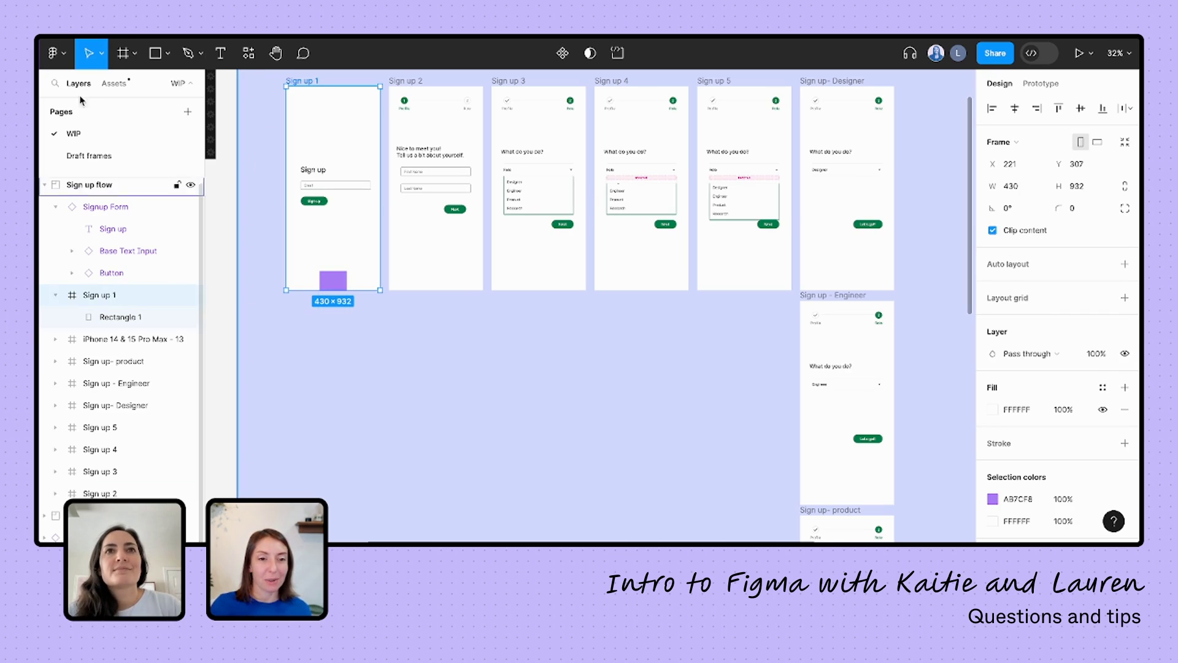
{"action": "left_click", "coordinate": [98, 207]}
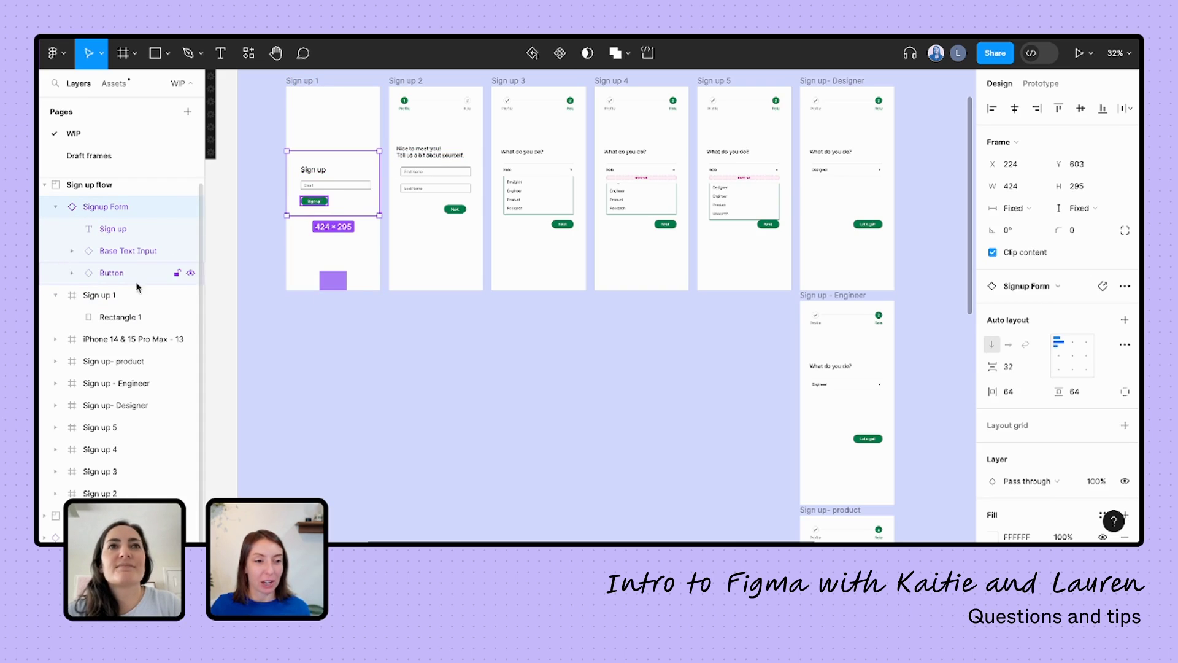
{"action": "left_click", "coordinate": [89, 184]}
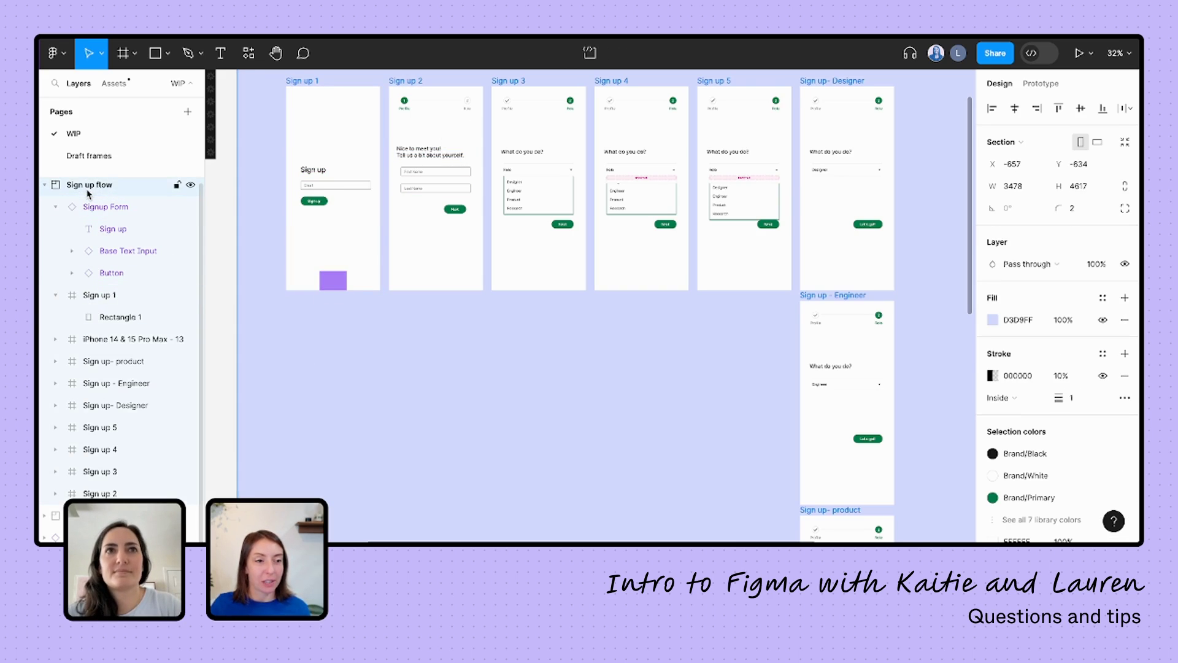
{"action": "left_click", "coordinate": [189, 296]}
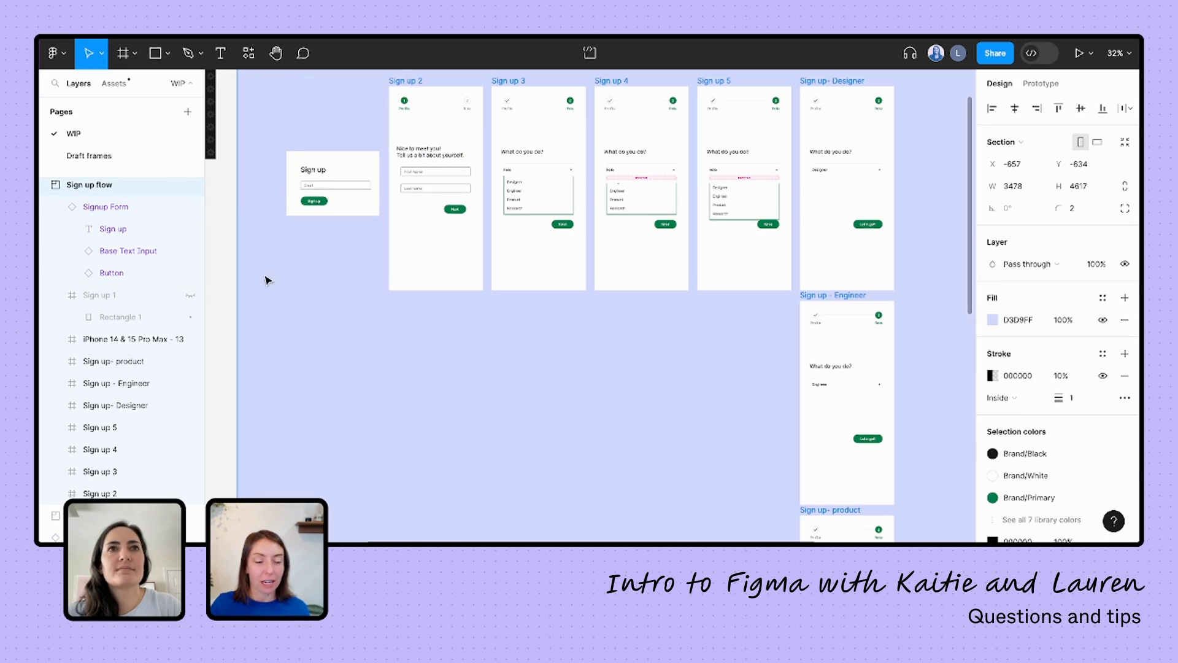
{"action": "left_click", "coordinate": [332, 164]}
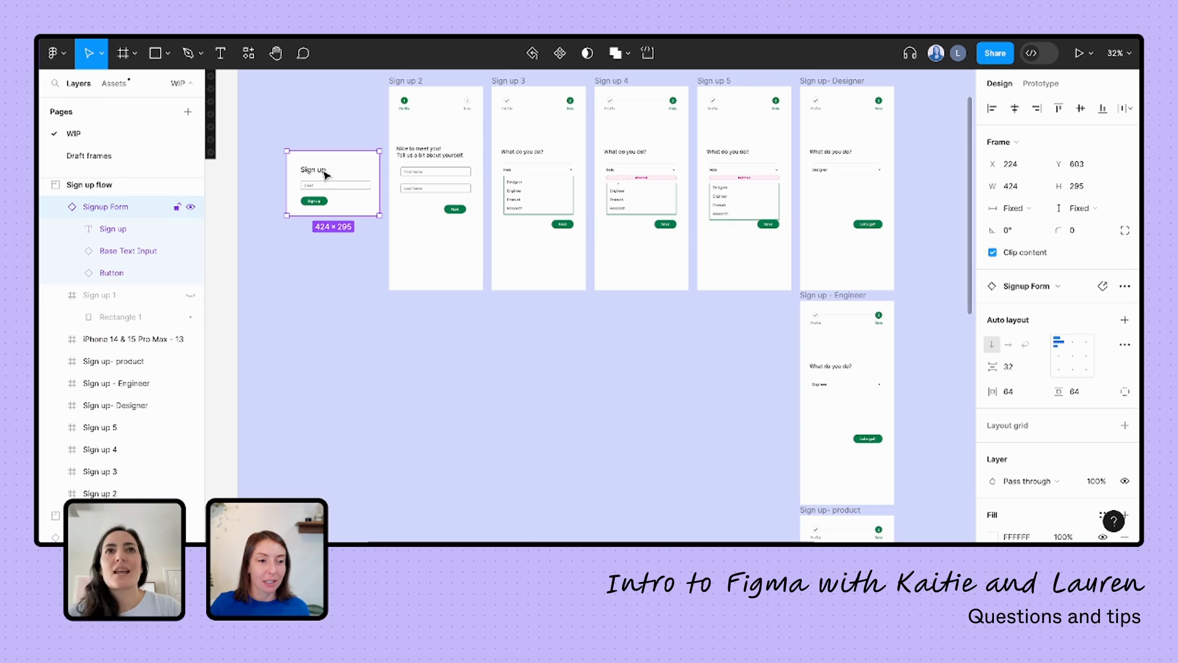
{"action": "left_click", "coordinate": [189, 297]}
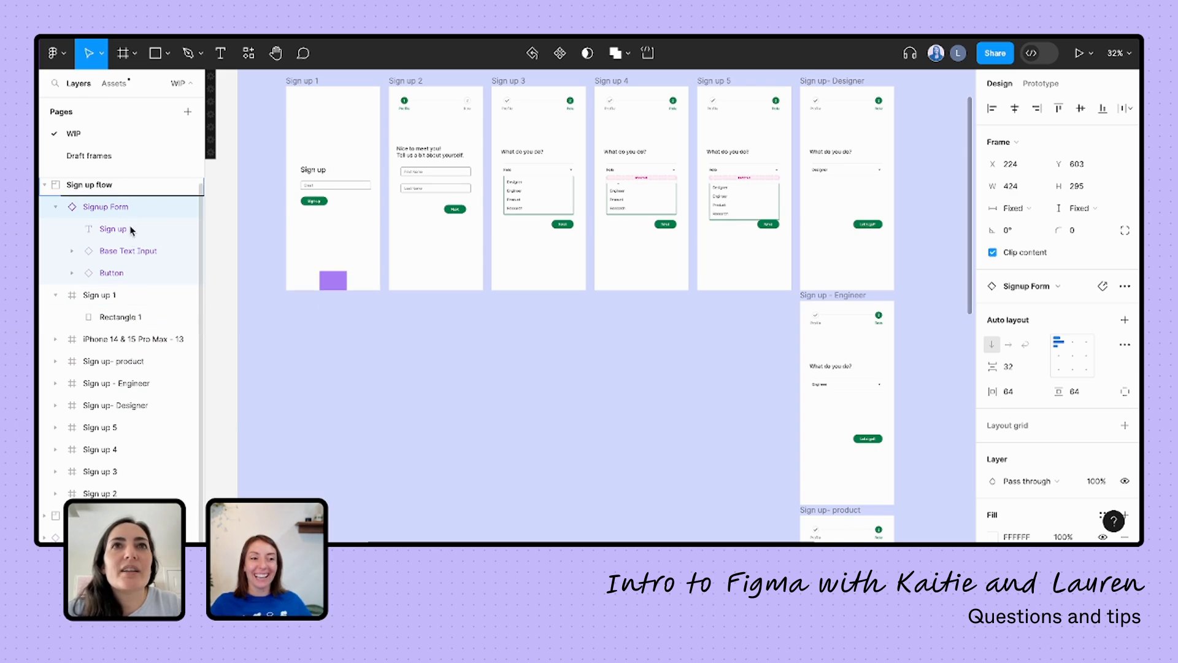
{"action": "left_click_drag", "start_coordinate": [131, 231], "coordinate": [141, 304]}
{"action": "left_click", "coordinate": [189, 209]}
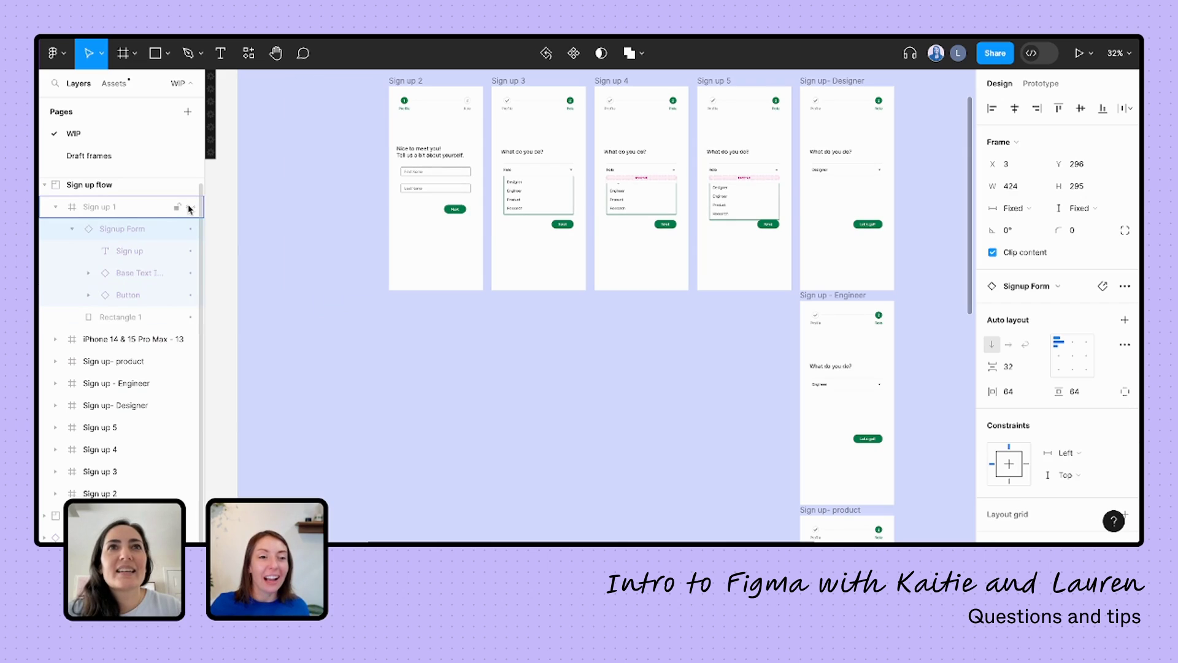
{"action": "left_click", "coordinate": [189, 209]}
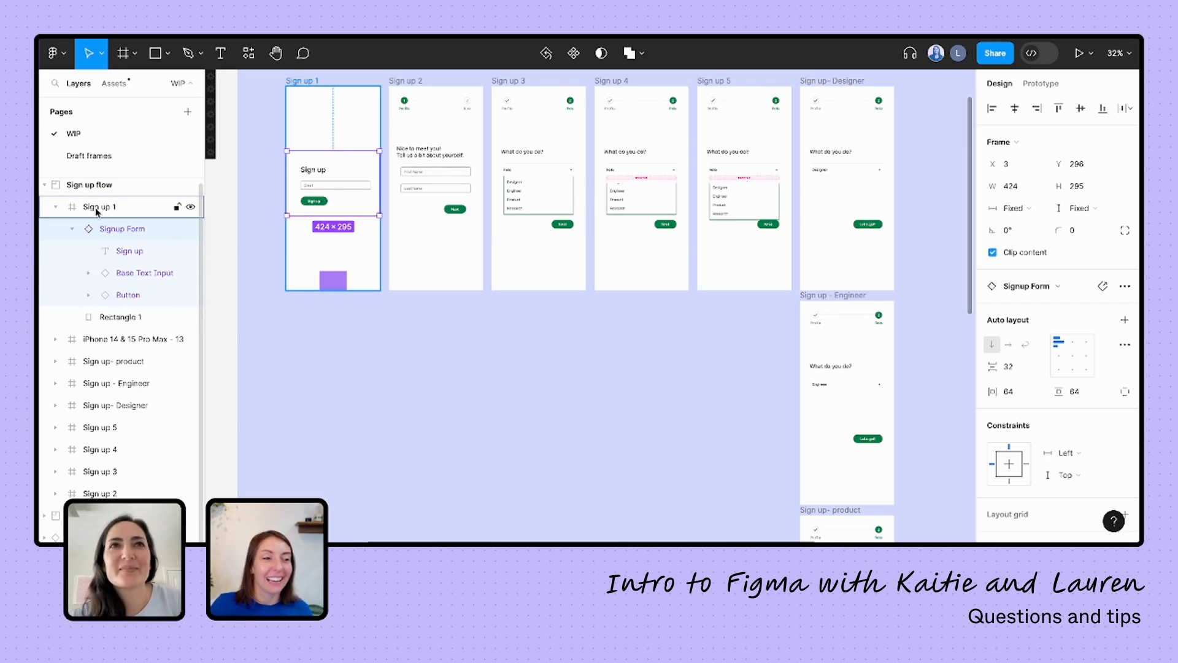
{"action": "left_click", "coordinate": [191, 208]}
{"action": "left_click", "coordinate": [190, 209]}
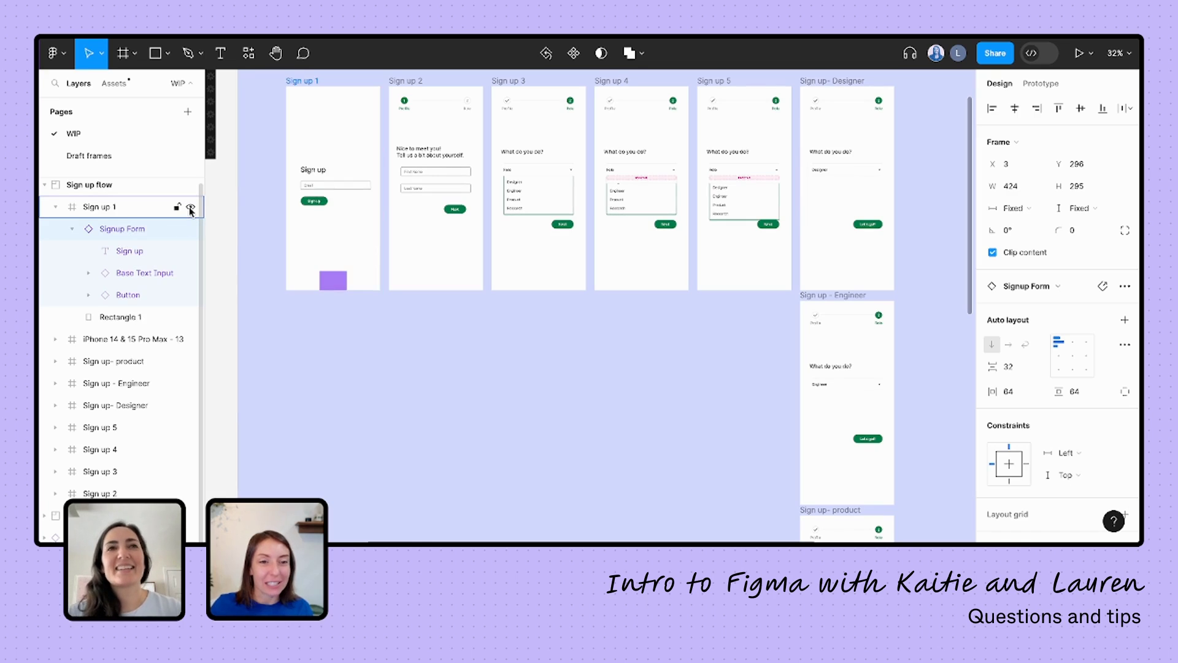
{"action": "left_click", "coordinate": [190, 208]}
{"action": "left_click", "coordinate": [190, 210]}
{"action": "left_click", "coordinate": [302, 324]}
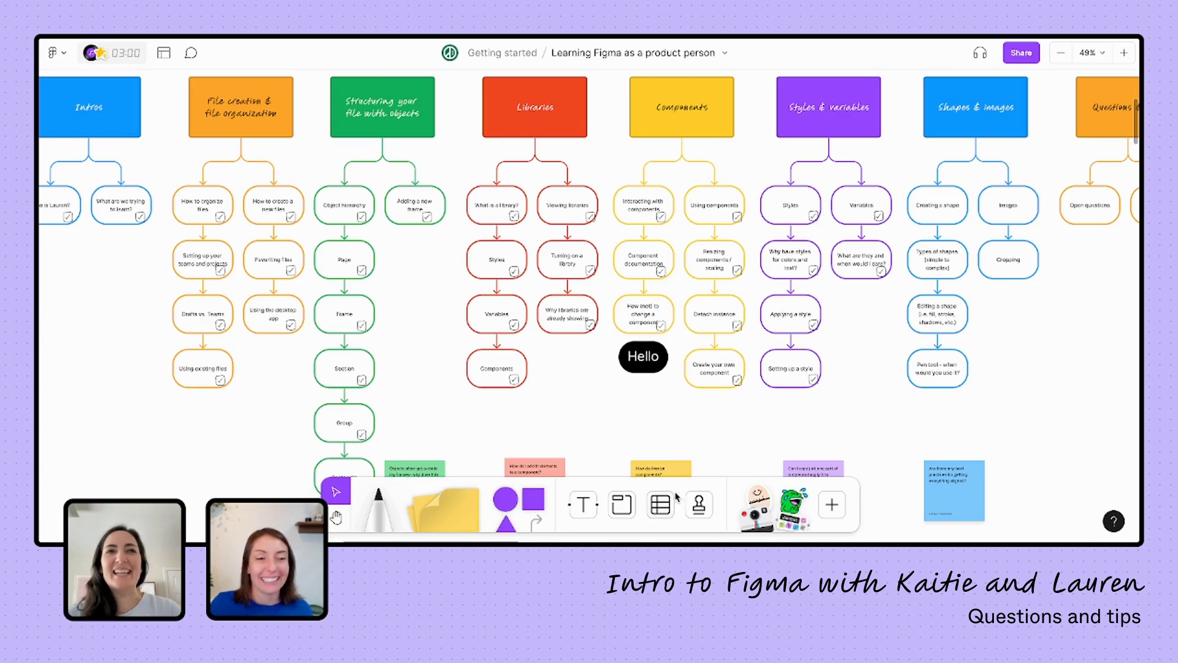
{"action": "scroll", "coordinate": [509, 408], "scroll_direction": "down", "scroll_amount": 2}
{"action": "scroll", "coordinate": [510, 405], "scroll_direction": "up", "scroll_amount": 1}
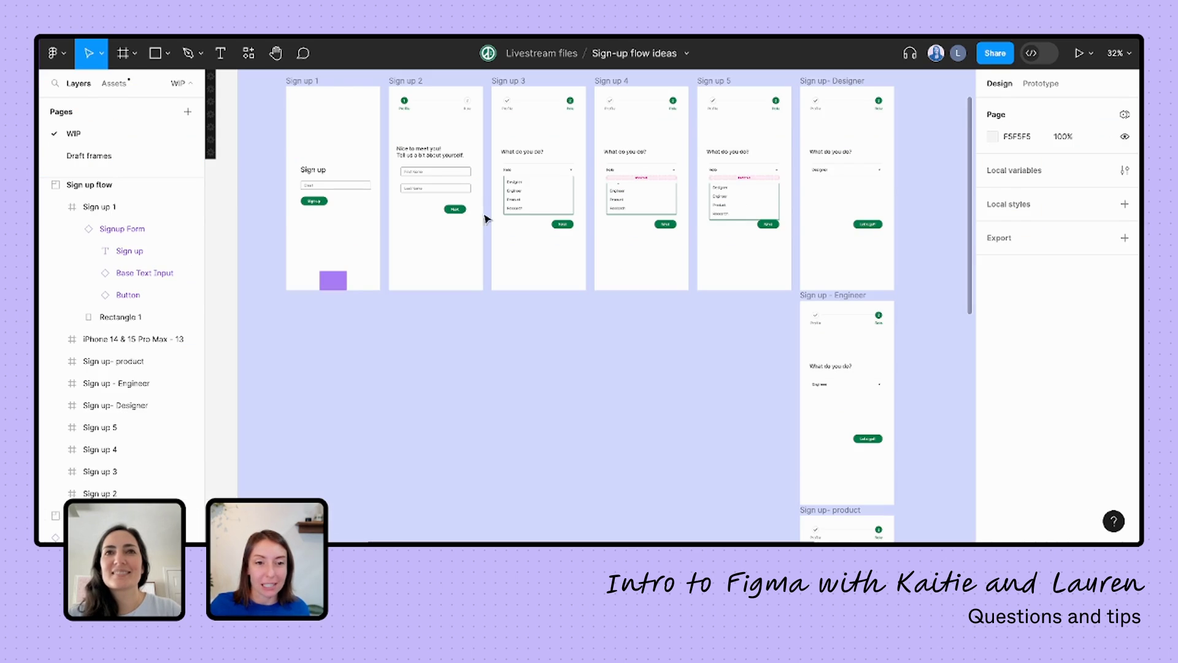
{"action": "left_click", "coordinate": [321, 205]}
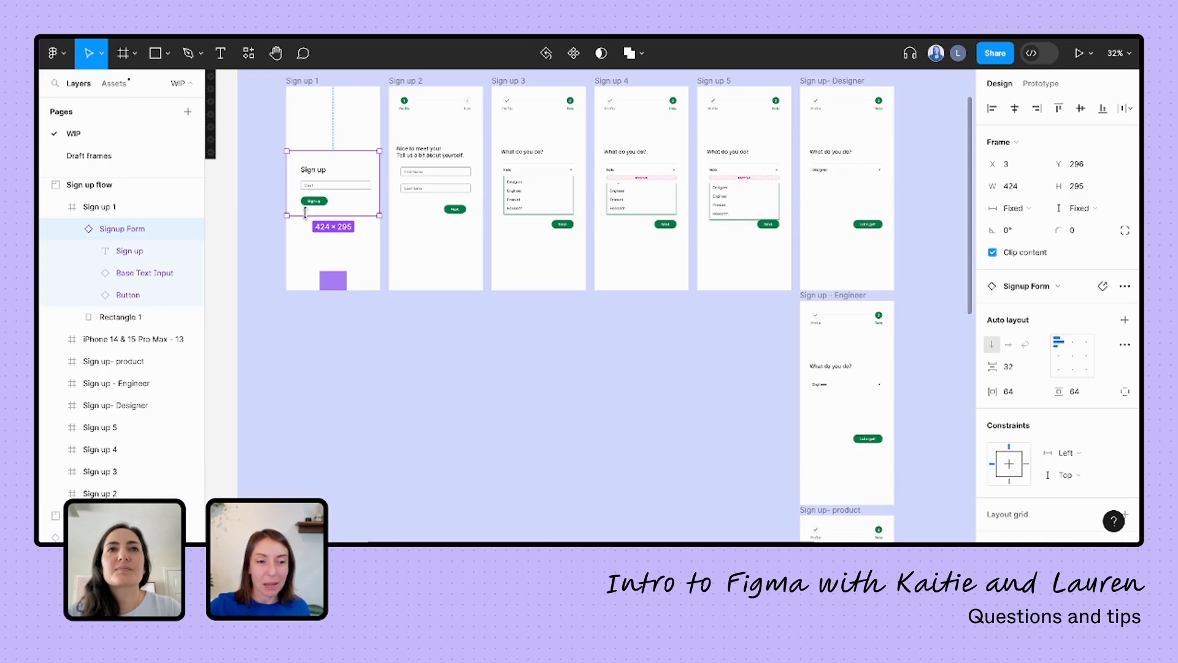
{"action": "scroll", "coordinate": [305, 211], "scroll_direction": "up", "scroll_amount": 8}
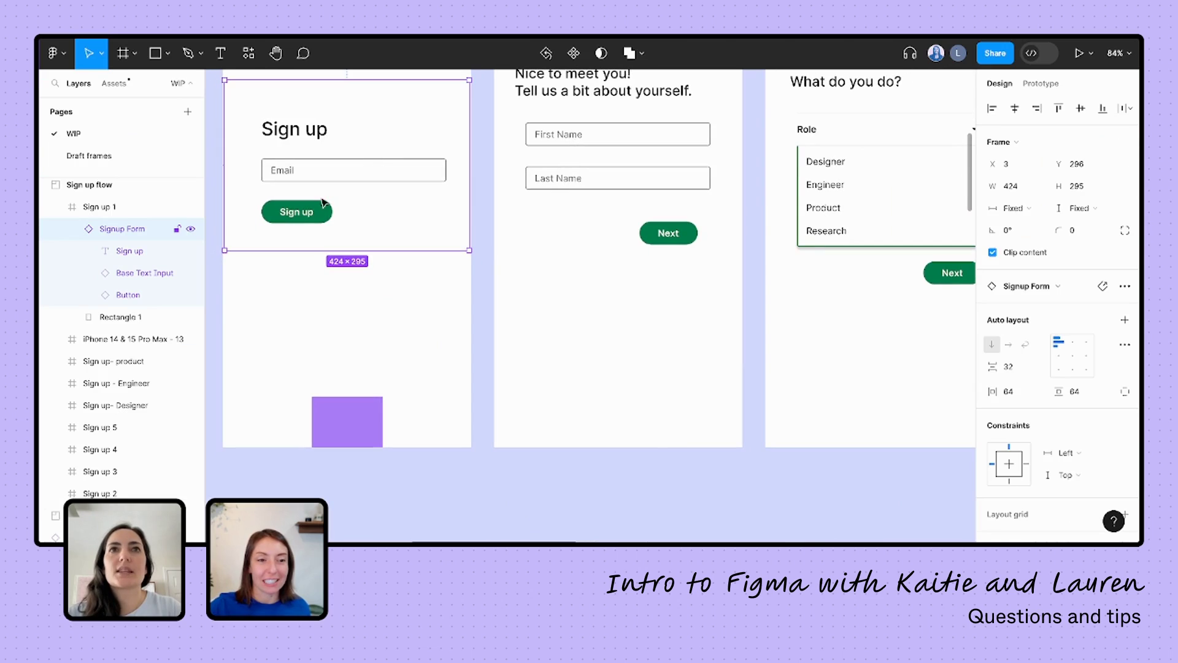
{"action": "left_click", "coordinate": [326, 216]}
{"action": "key", "text": "Escape"}
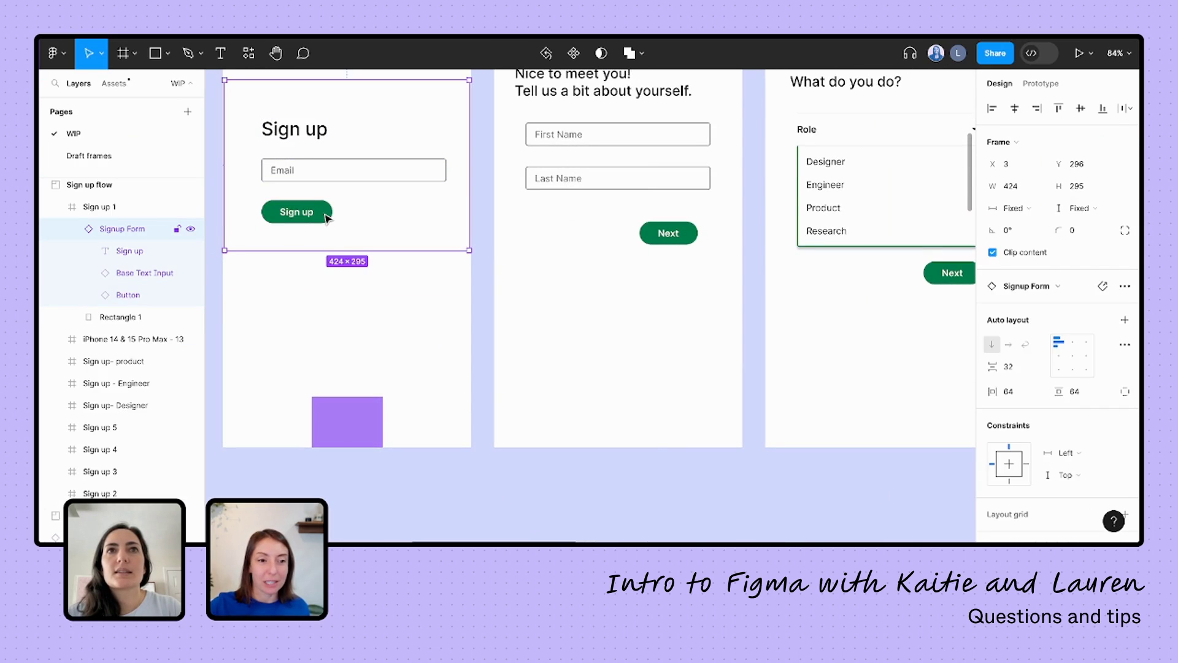
{"action": "left_click", "coordinate": [325, 216]}
{"action": "left_click", "coordinate": [649, 238]}
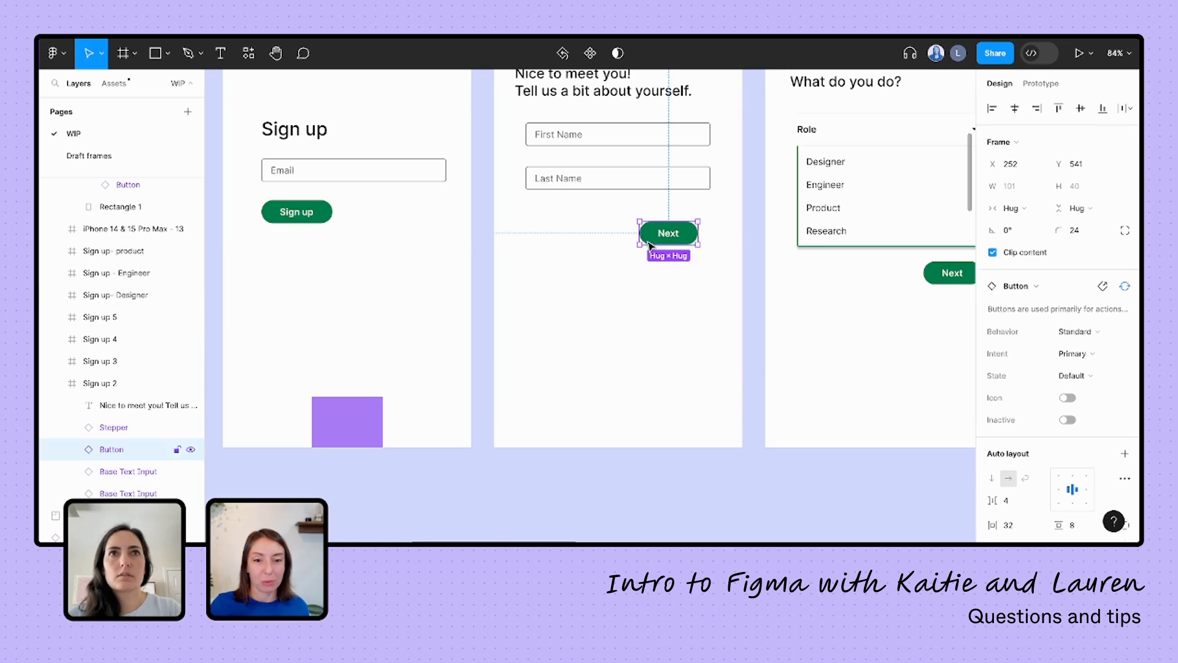
{"action": "left_click_drag", "start_coordinate": [640, 243], "coordinate": [549, 280]}
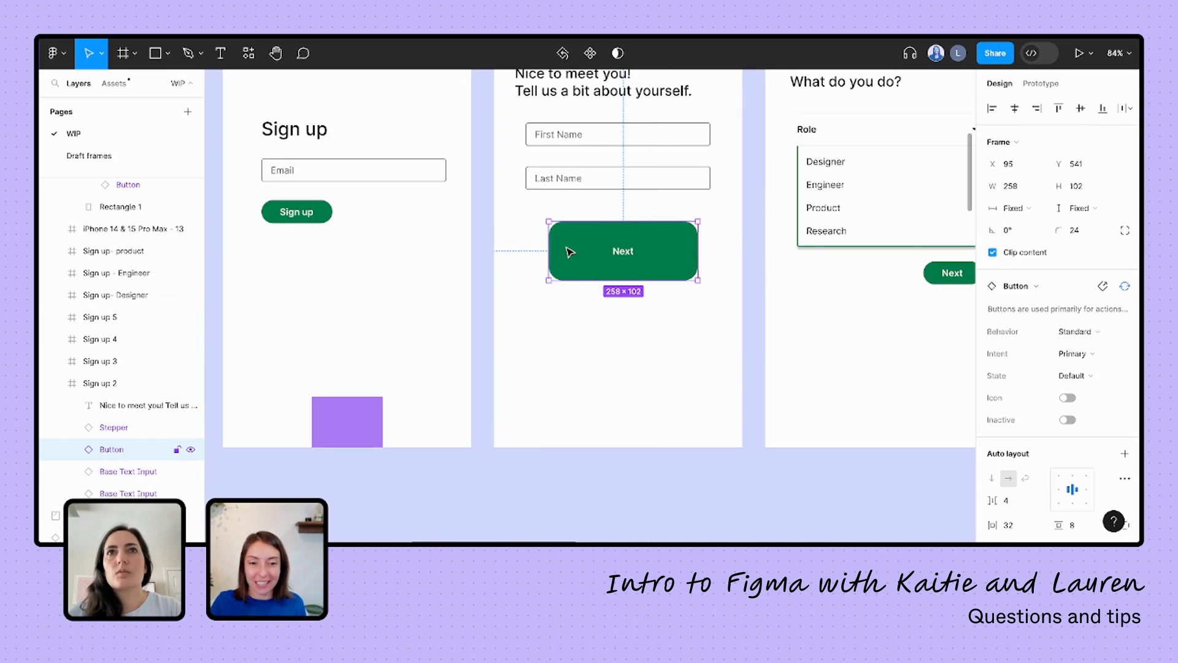
{"action": "left_click_drag", "start_coordinate": [548, 280], "coordinate": [662, 225]}
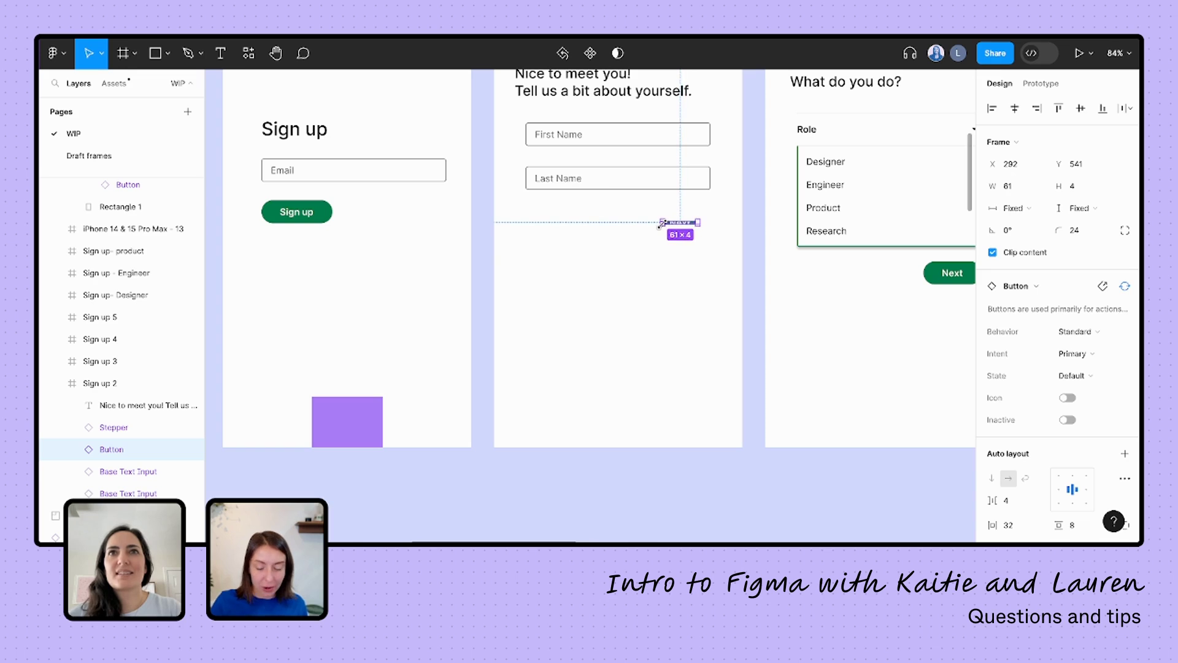
{"action": "key", "text": "ctrl+z"}
{"action": "double_click", "coordinate": [697, 273]}
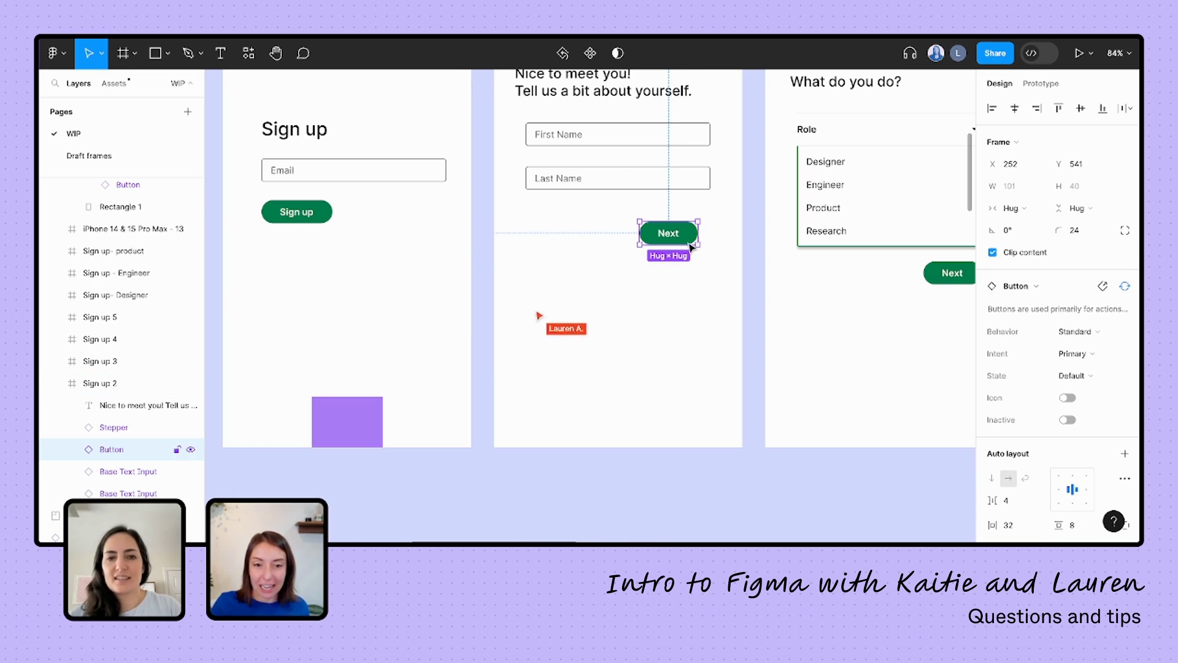
{"action": "left_click", "coordinate": [744, 325]}
{"action": "scroll", "coordinate": [705, 245], "scroll_direction": "up", "scroll_amount": 1}
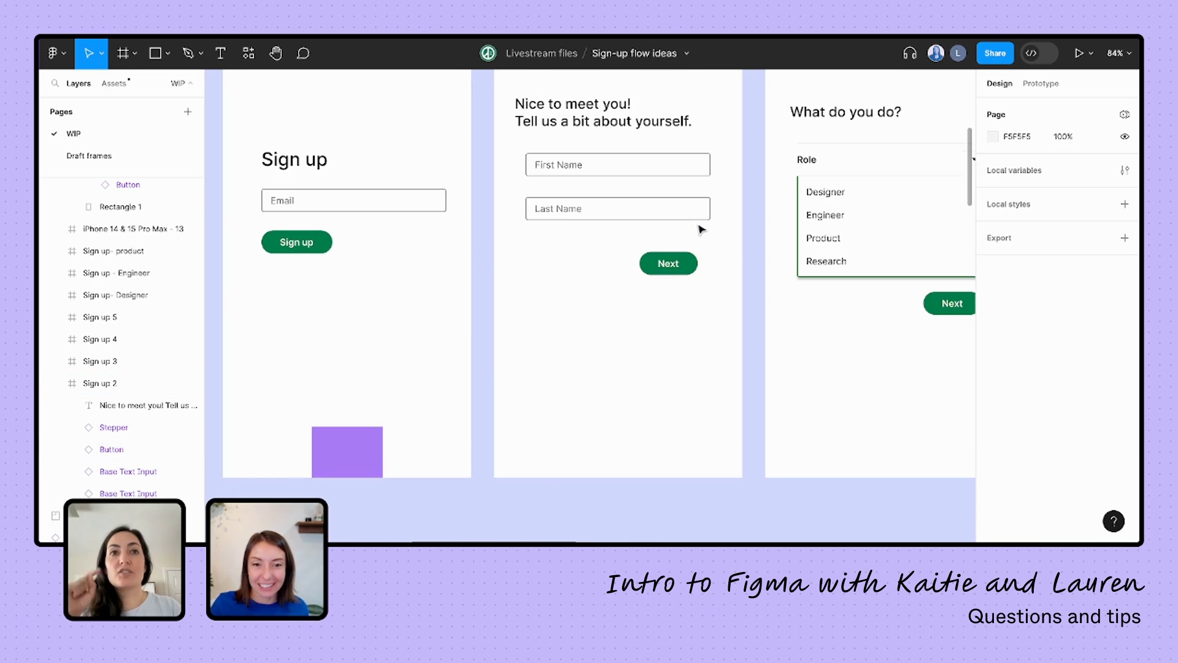
{"action": "left_click", "coordinate": [689, 273]}
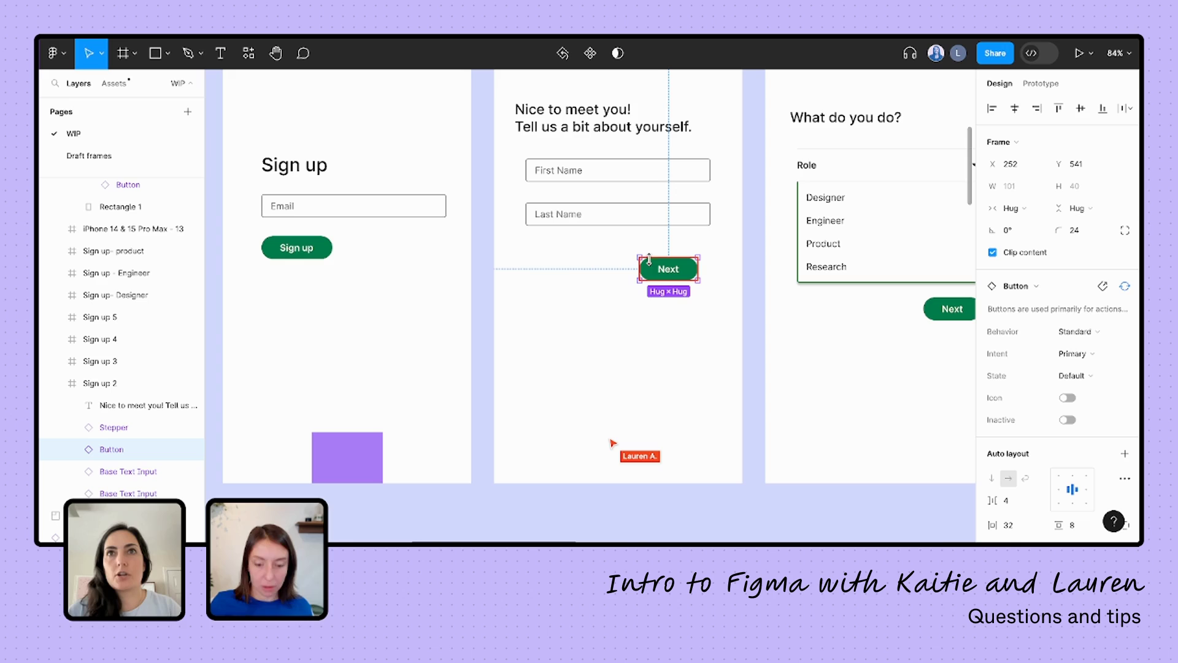
{"action": "key", "text": "k"}
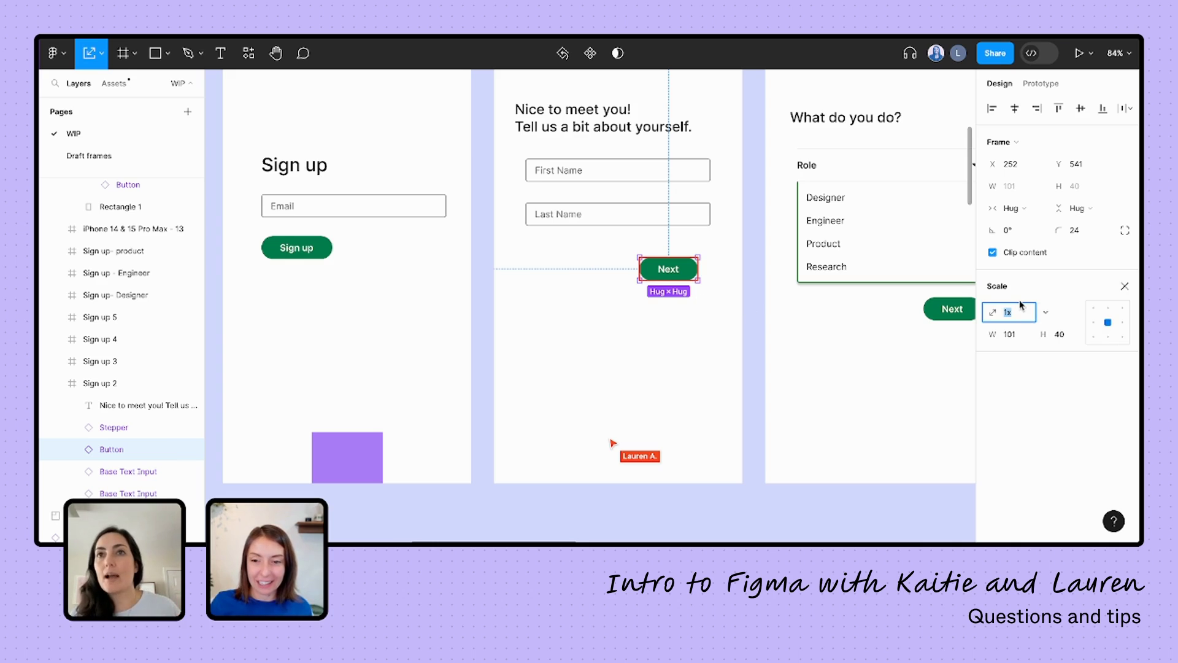
{"action": "mouse_move", "coordinate": [992, 313]}
{"action": "left_mouse_down"}
{"action": "mouse_move", "coordinate": [1077, 327]}
{"action": "mouse_move", "coordinate": [1021, 322]}
{"action": "mouse_move", "coordinate": [1003, 333]}
{"action": "left_mouse_up"}
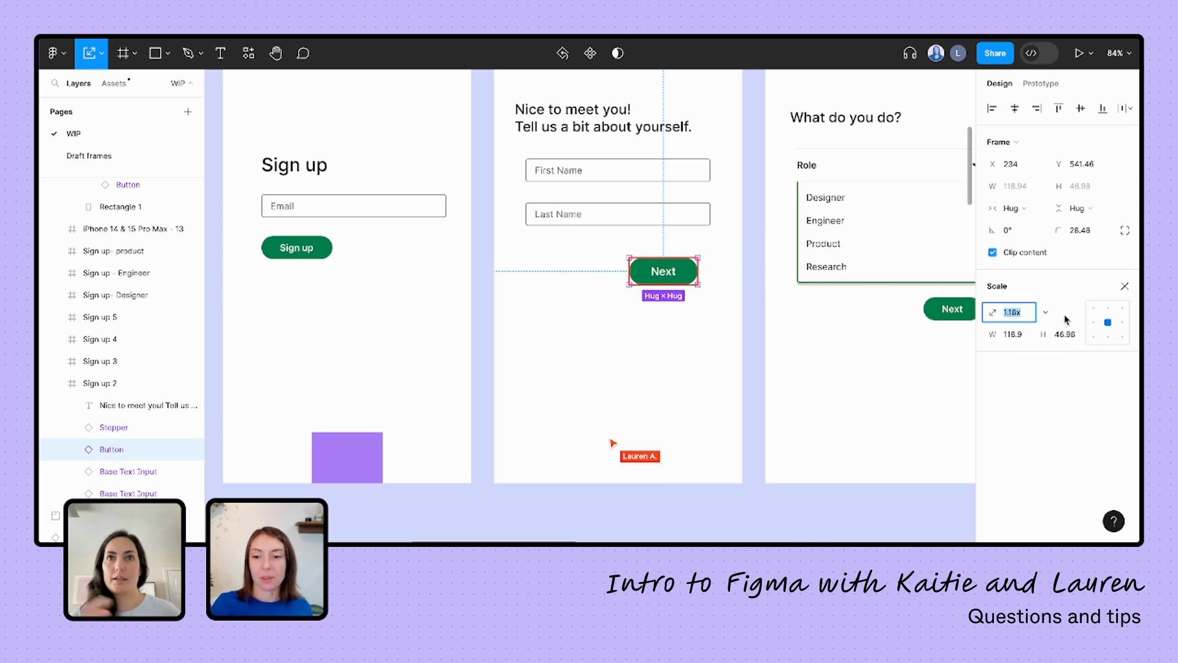
{"action": "type", "text": "1"}
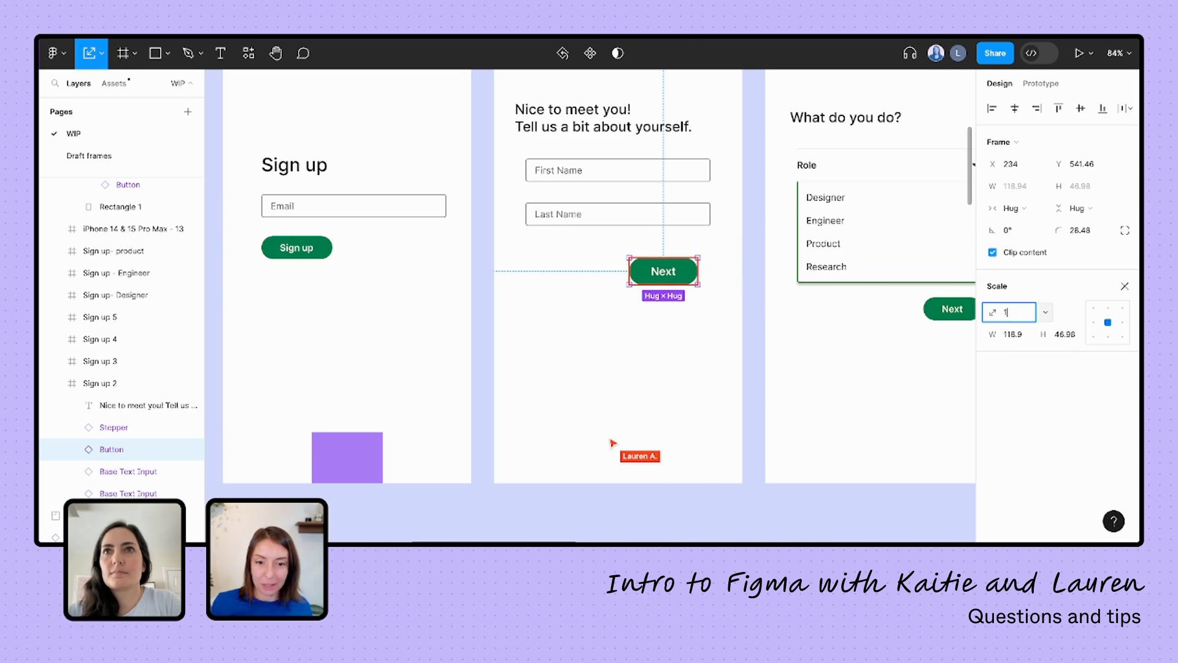
{"action": "key", "text": "Return"}
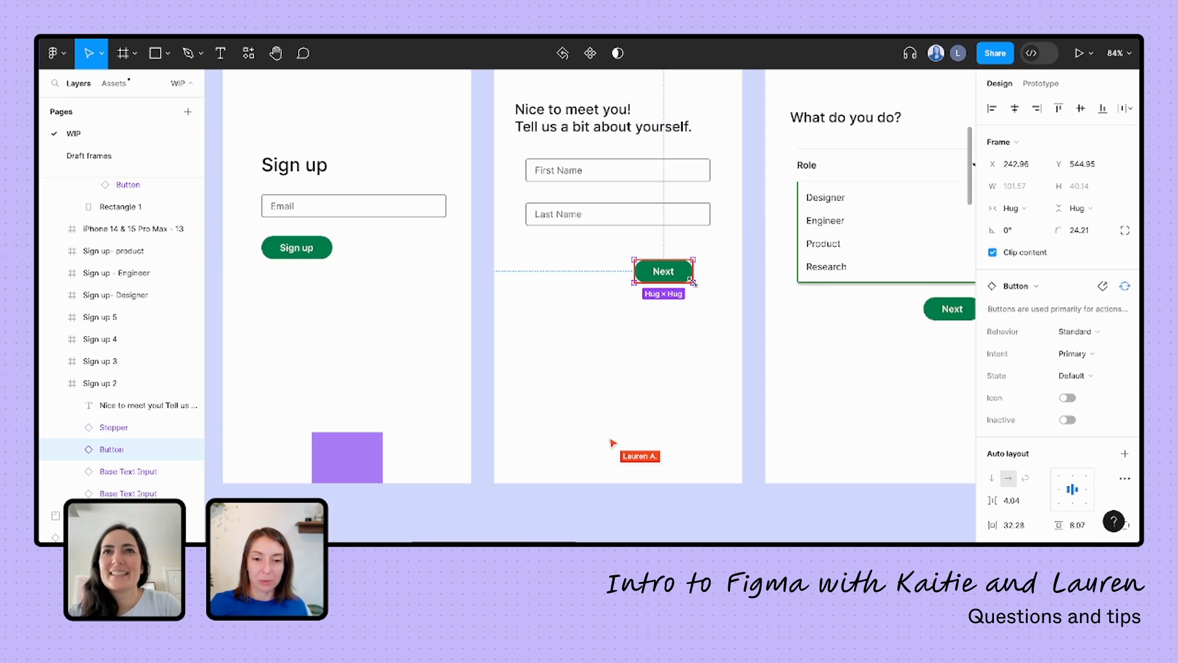
{"action": "left_click_drag", "start_coordinate": [692, 281], "coordinate": [731, 303]}
{"action": "key", "text": "ctrl+z"}
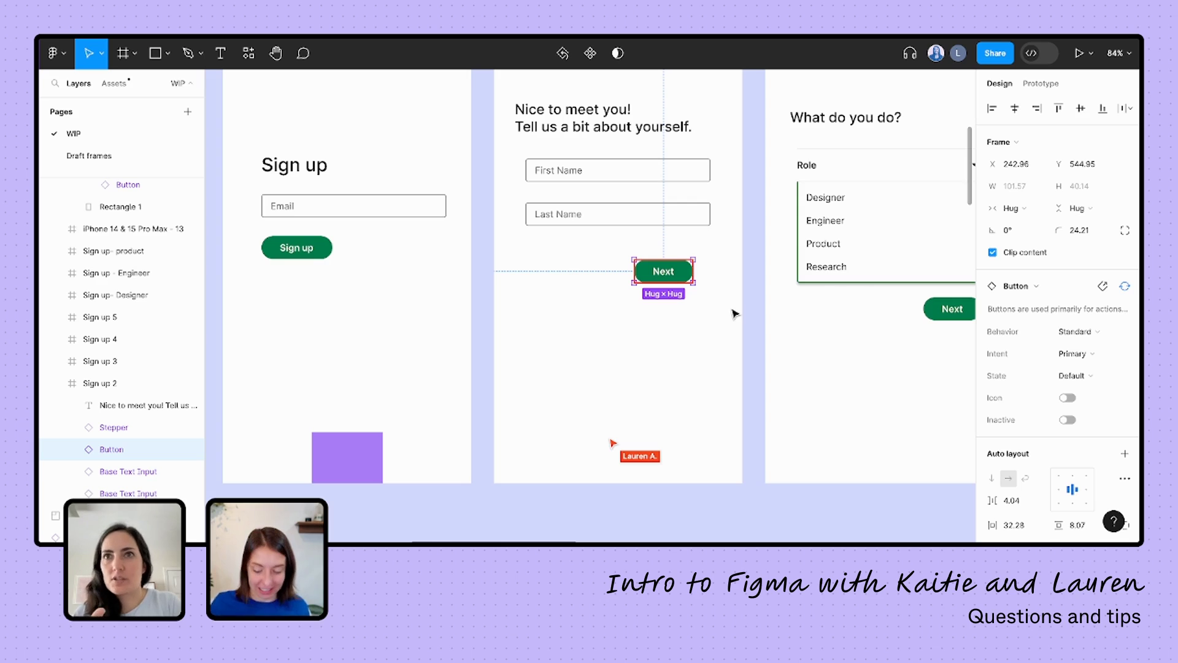
{"action": "key", "text": "k"}
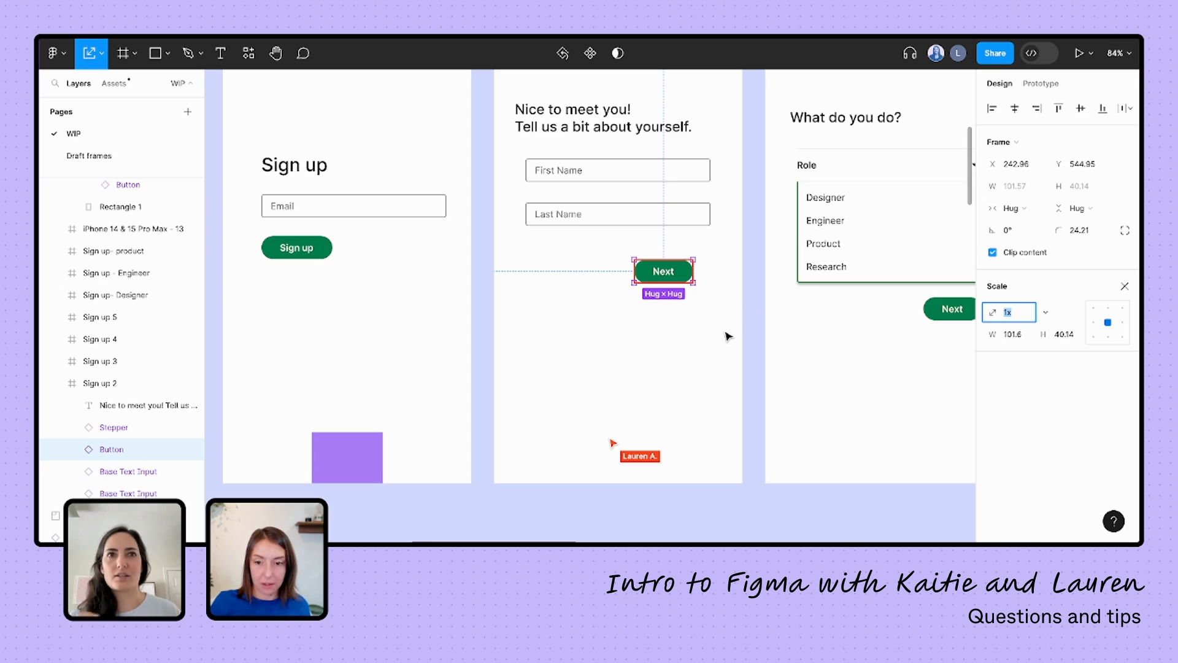
{"action": "key", "text": "Escape"}
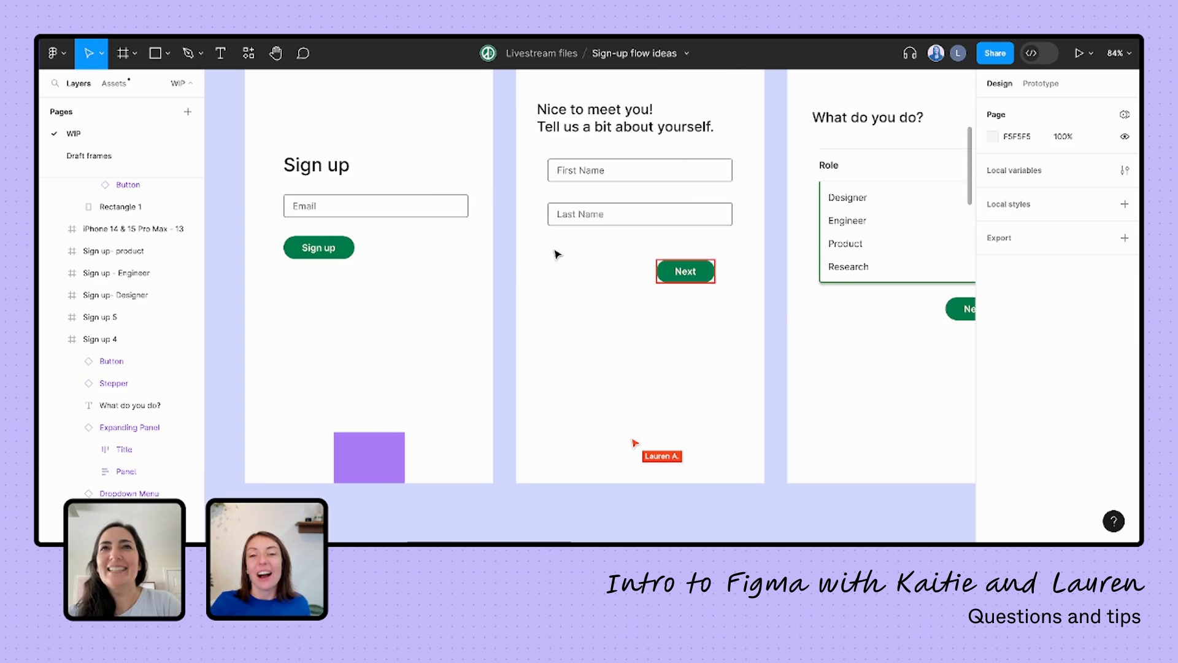
Step: In Sign up 4, drill into the Role panel's SWAP ME slot and drag the role list beneath it
{"action": "scroll", "coordinate": [554, 254], "scroll_direction": "right", "scroll_amount": 10}
{"action": "scroll", "coordinate": [558, 255], "scroll_direction": "right", "scroll_amount": 2}
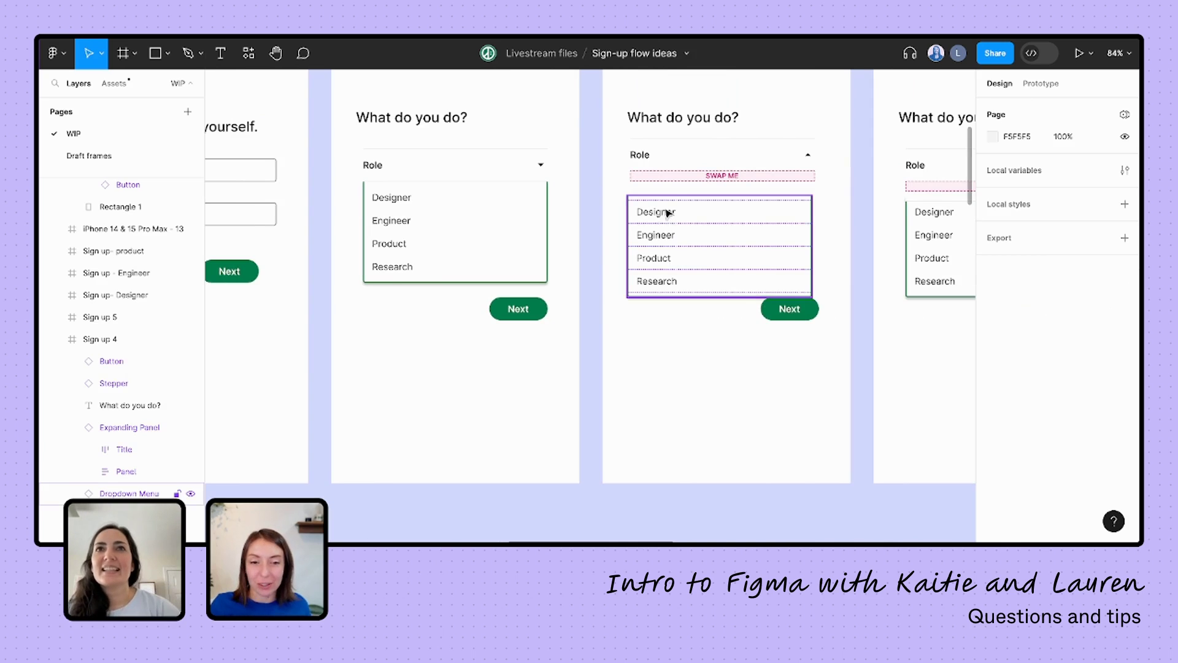
{"action": "left_click", "coordinate": [690, 158]}
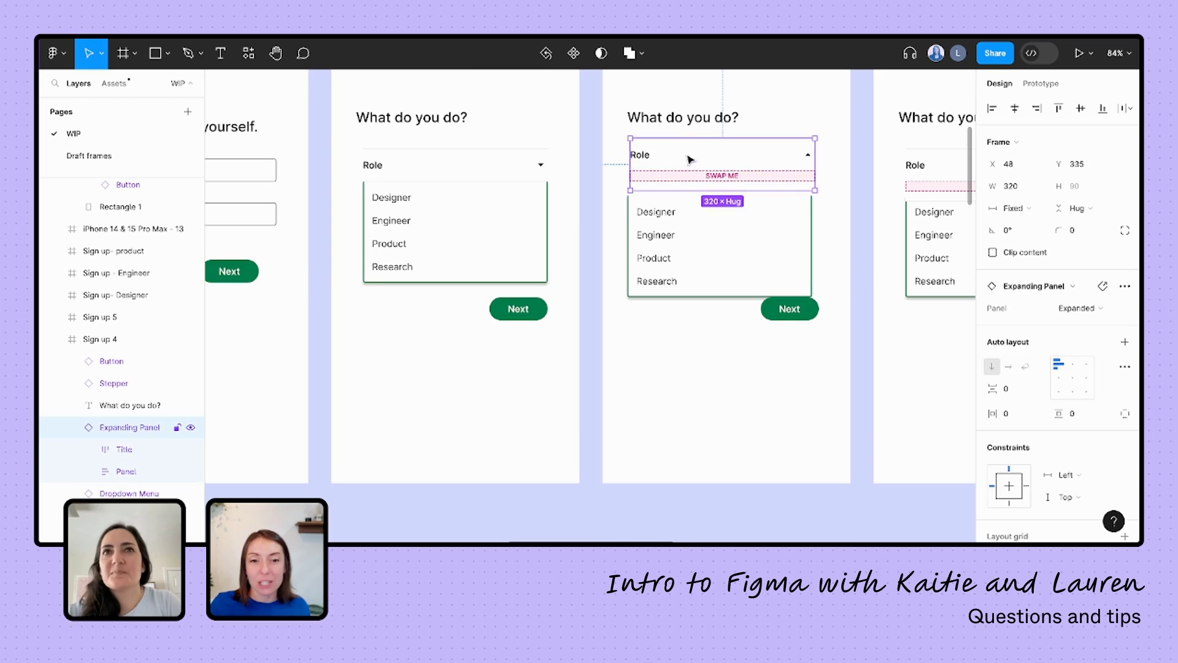
{"action": "left_click", "coordinate": [688, 186]}
{"action": "left_click", "coordinate": [689, 186]}
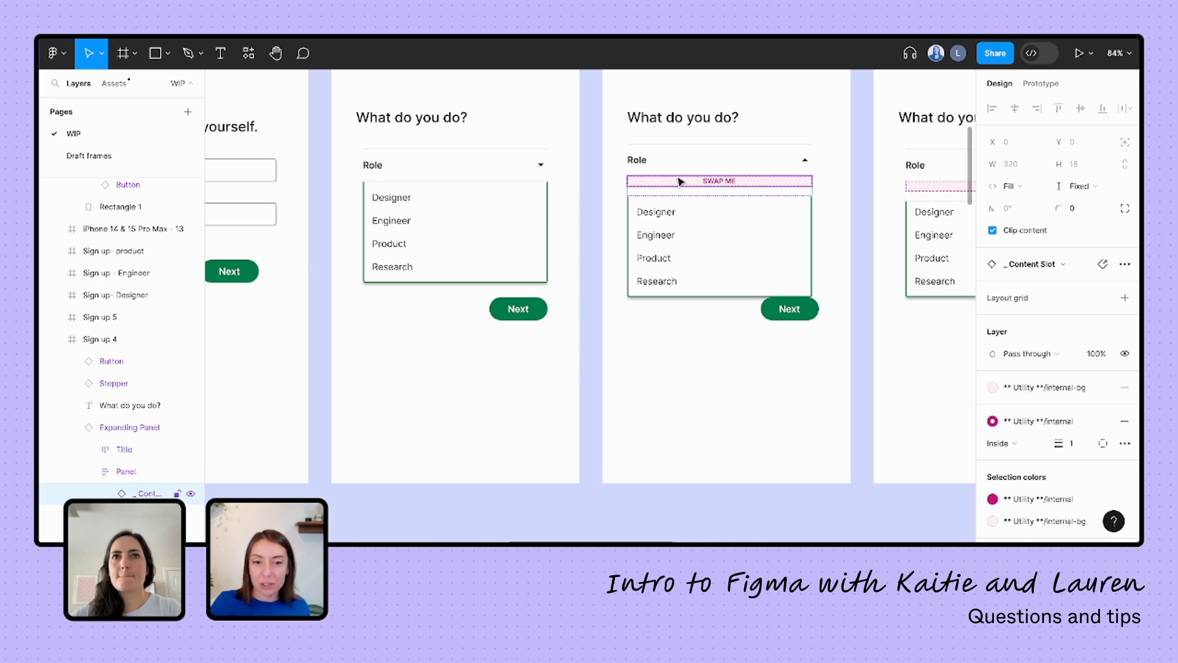
{"action": "mouse_move", "coordinate": [665, 232]}
{"action": "left_mouse_down"}
{"action": "mouse_move", "coordinate": [657, 287]}
{"action": "mouse_move", "coordinate": [664, 226]}
{"action": "left_mouse_up"}
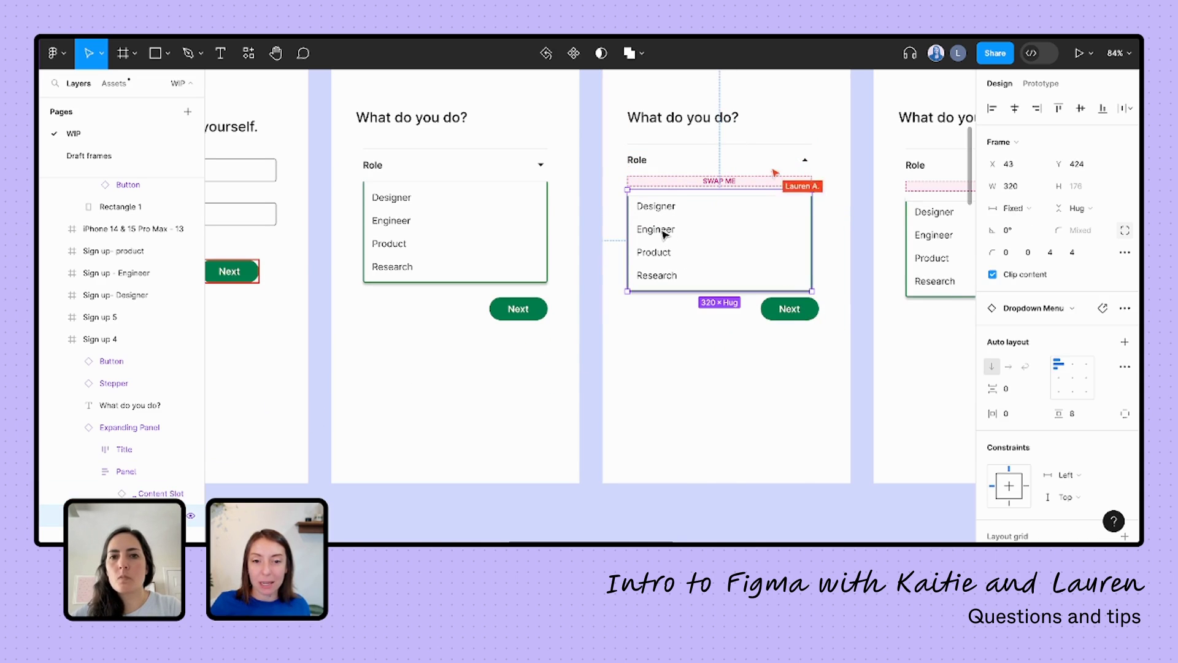
{"action": "double_click", "coordinate": [670, 231]}
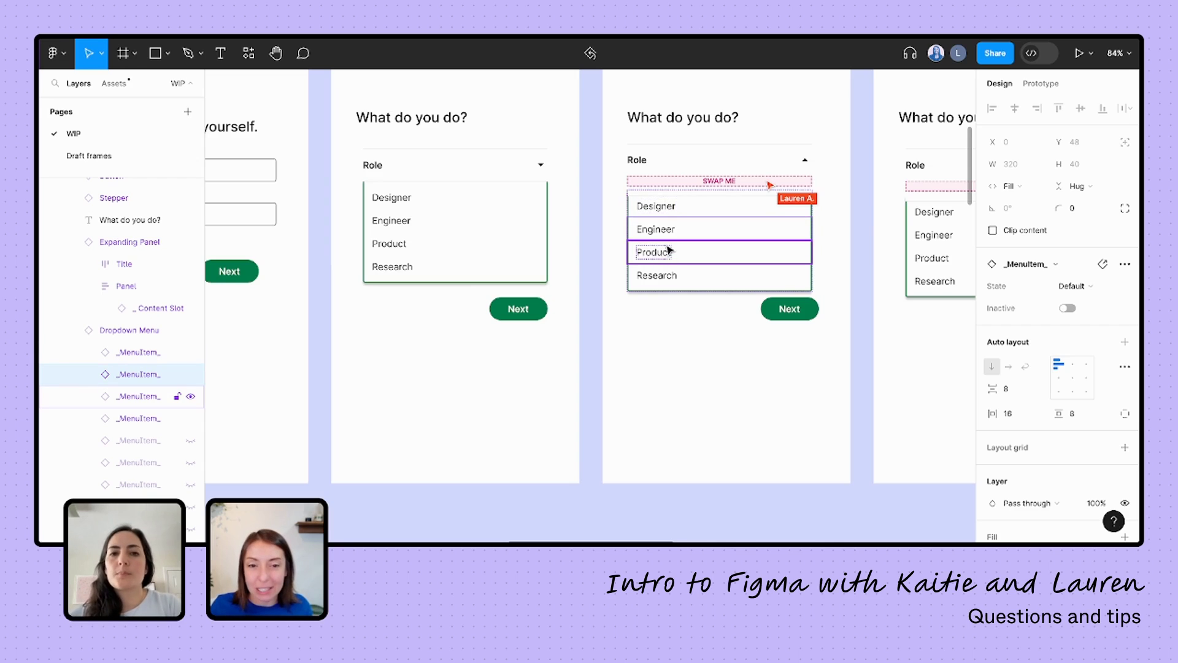
{"action": "left_click", "coordinate": [664, 184]}
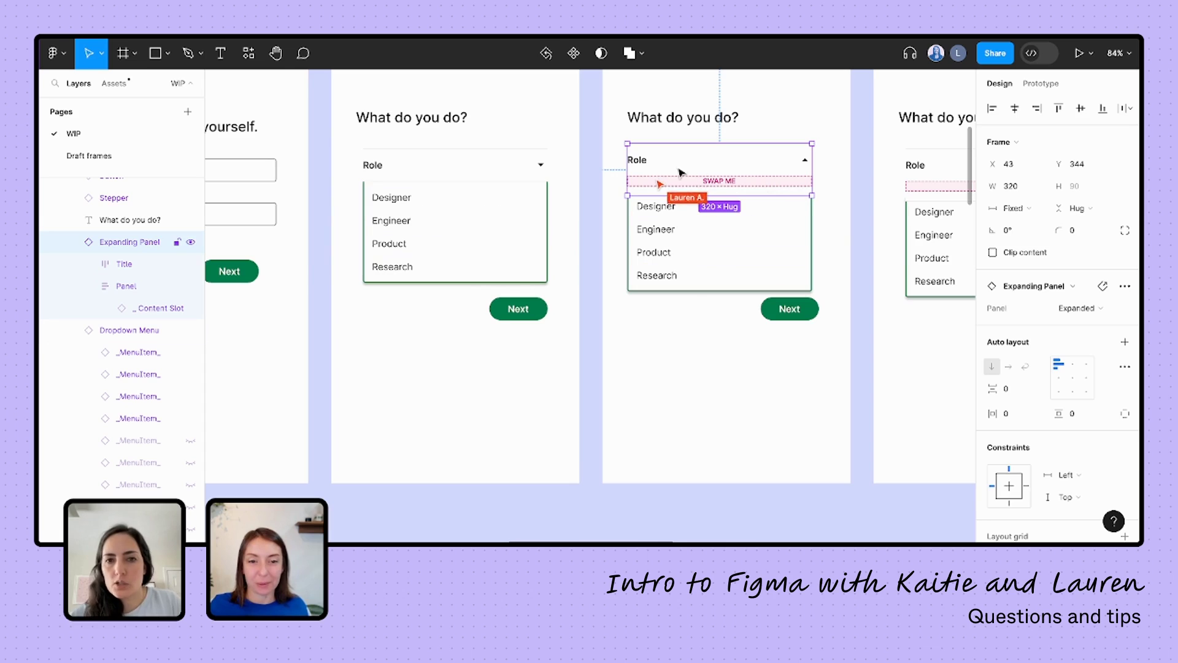
Step: Move the role list lower in the frame and reselect the Role panel's inner panel
{"action": "left_click", "coordinate": [654, 184]}
{"action": "left_click_drag", "start_coordinate": [697, 233], "coordinate": [687, 441]}
{"action": "left_click", "coordinate": [655, 184]}
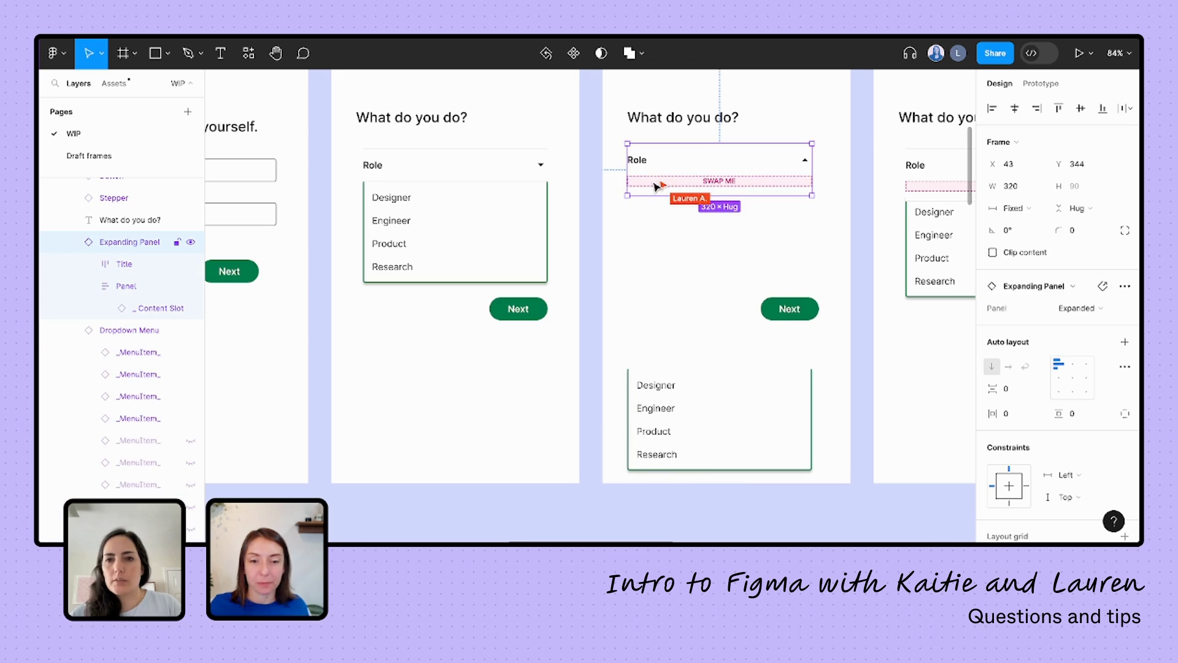
{"action": "left_click", "coordinate": [654, 183]}
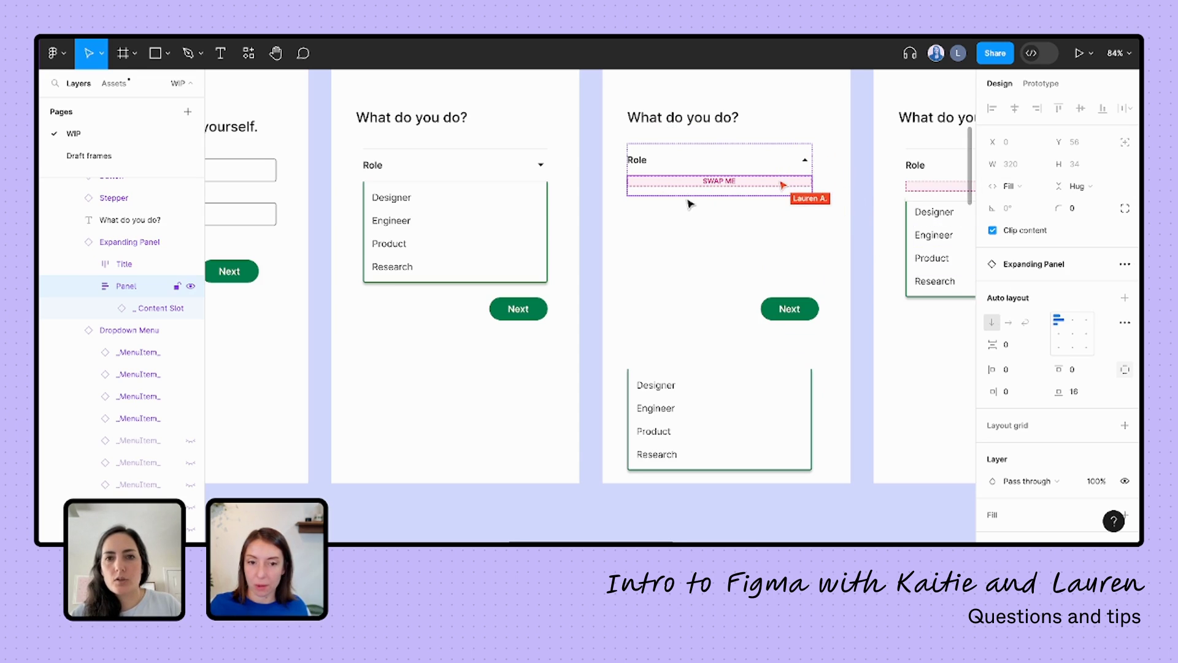
Step: Swap the SWAP ME slot for Dropdown Menu from the Foundations → Global library
{"action": "left_click", "coordinate": [720, 184]}
{"action": "left_click", "coordinate": [711, 181]}
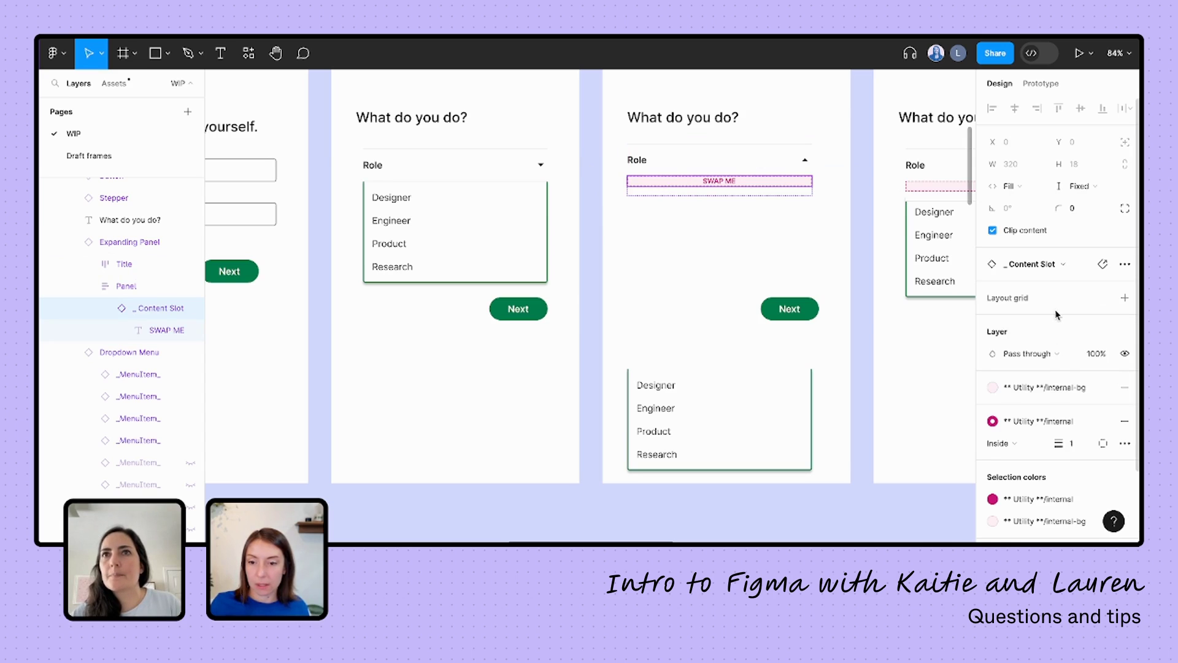
{"action": "left_click", "coordinate": [1039, 265]}
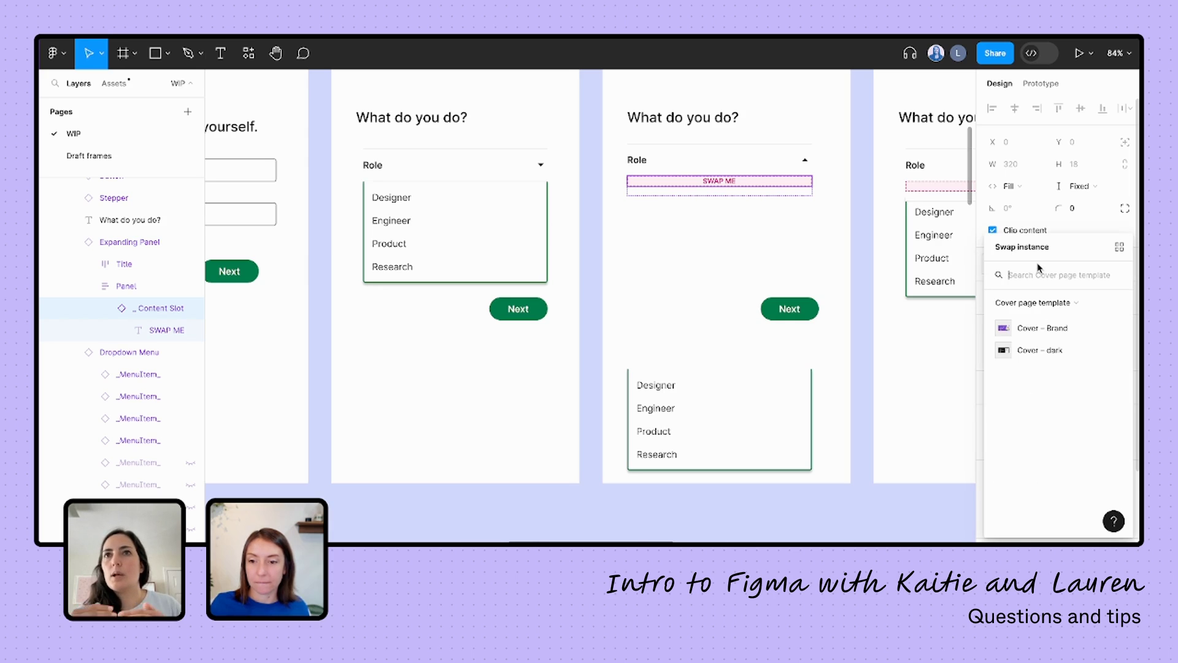
{"action": "left_click", "coordinate": [1117, 251]}
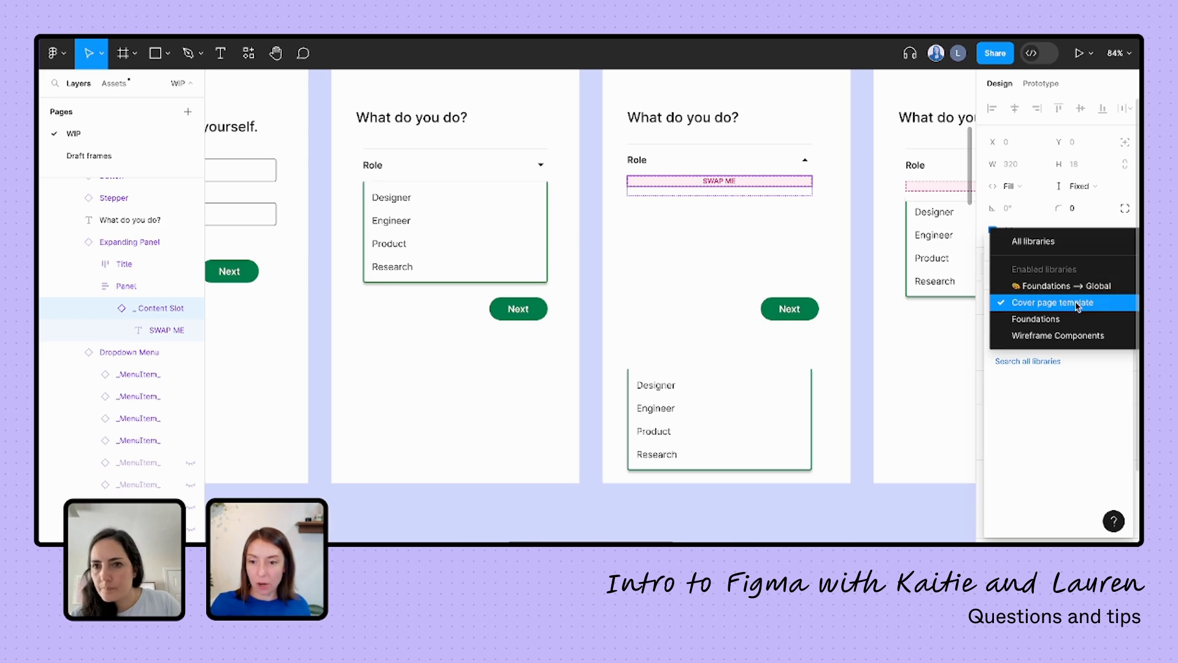
{"action": "left_click", "coordinate": [1061, 286]}
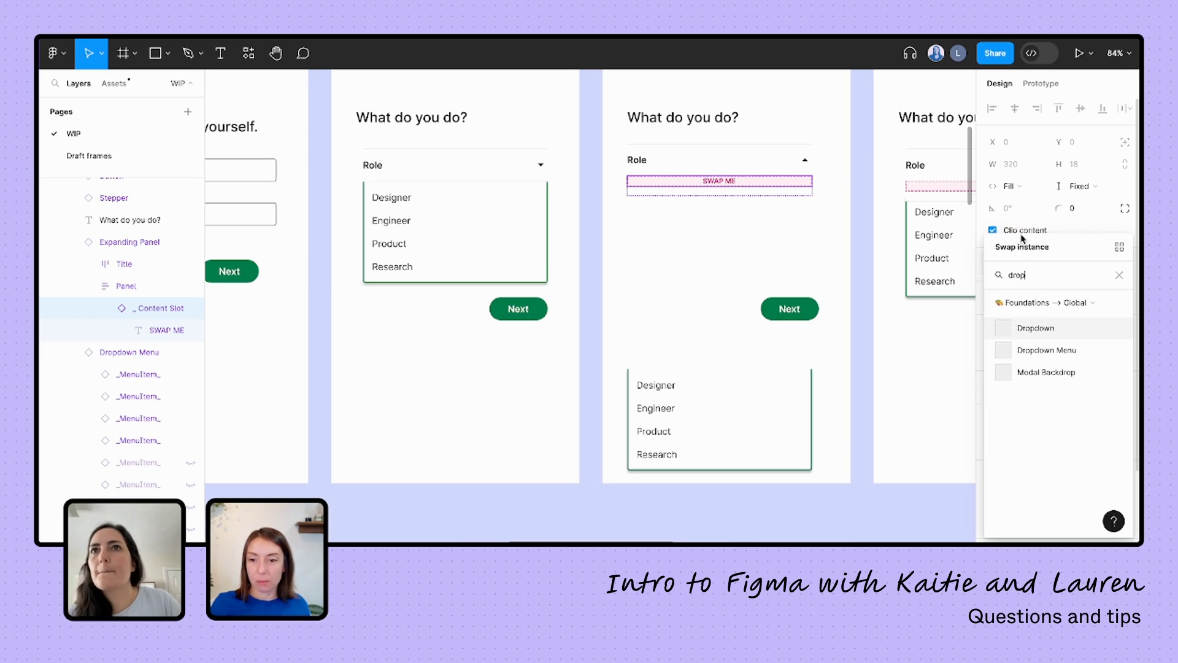
{"action": "left_click", "coordinate": [1046, 351]}
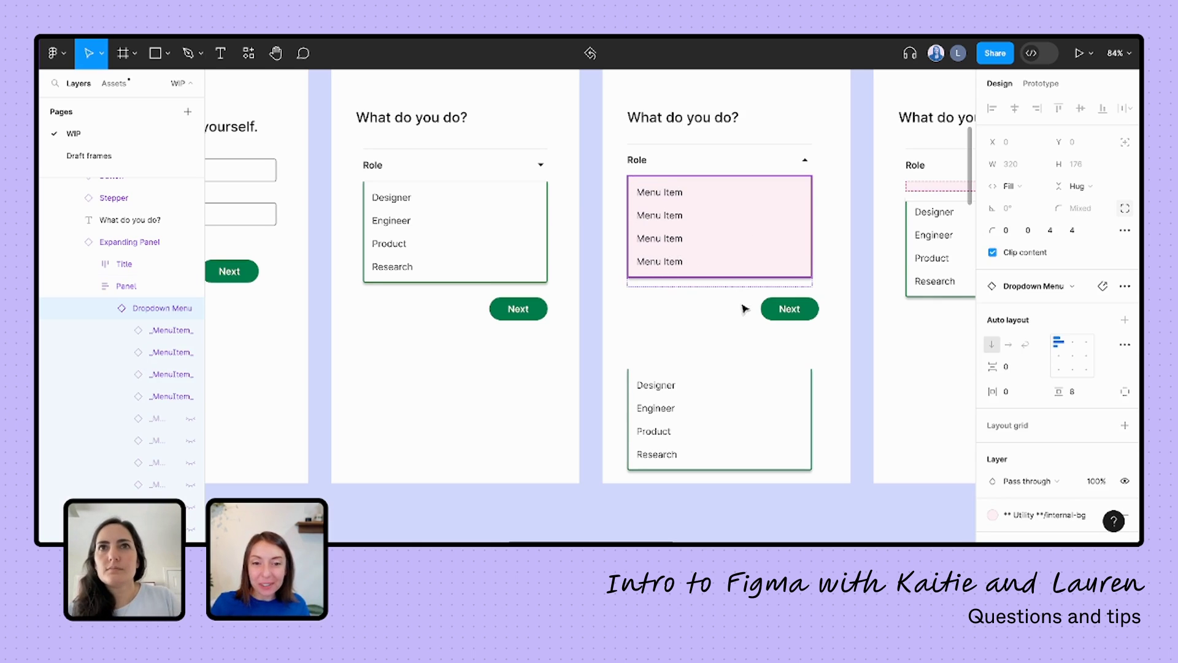
{"action": "left_click", "coordinate": [660, 240]}
{"action": "left_click", "coordinate": [673, 265]}
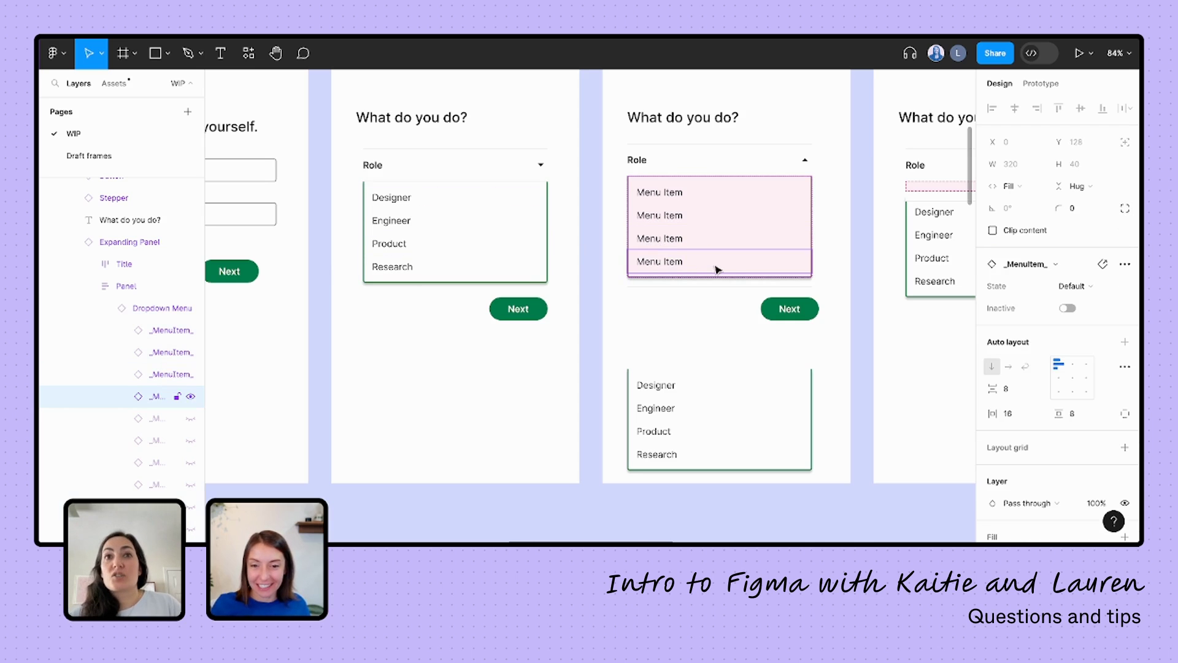
{"action": "left_click", "coordinate": [758, 192]}
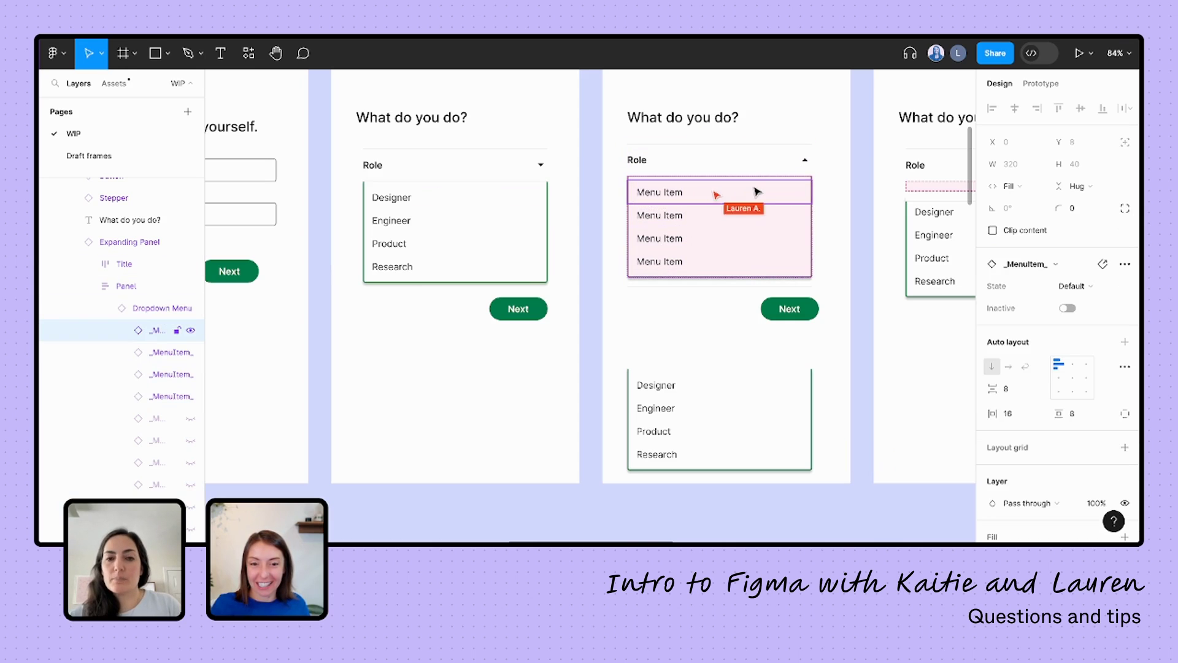
{"action": "left_click", "coordinate": [699, 218]}
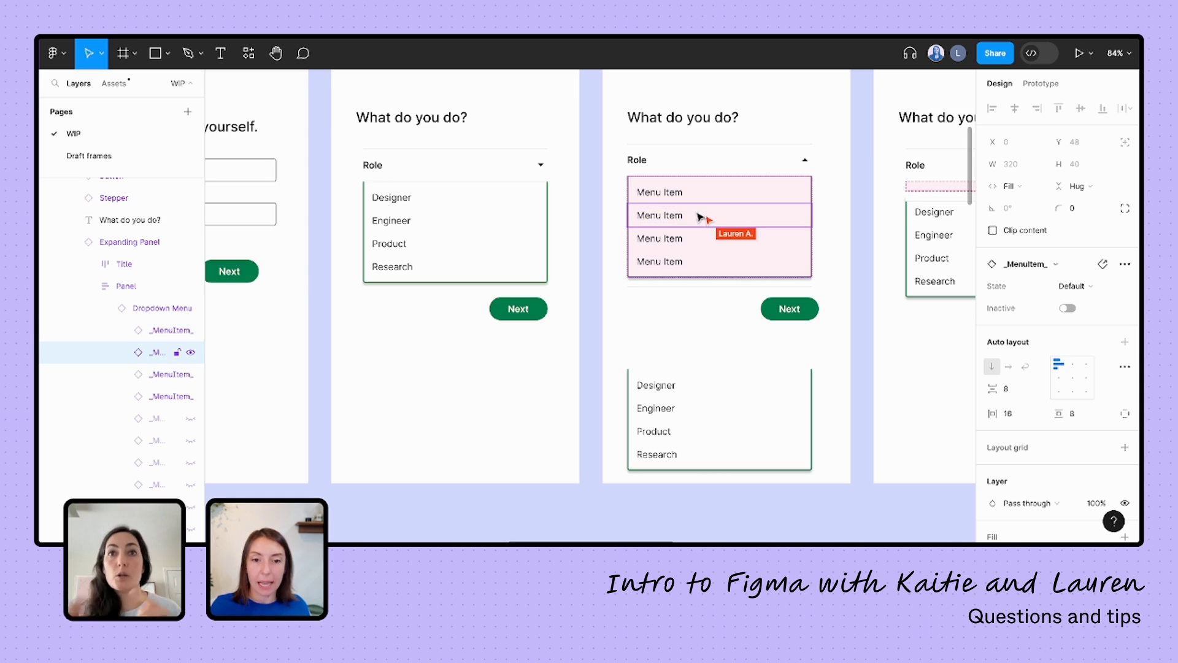
{"action": "left_click", "coordinate": [787, 183]}
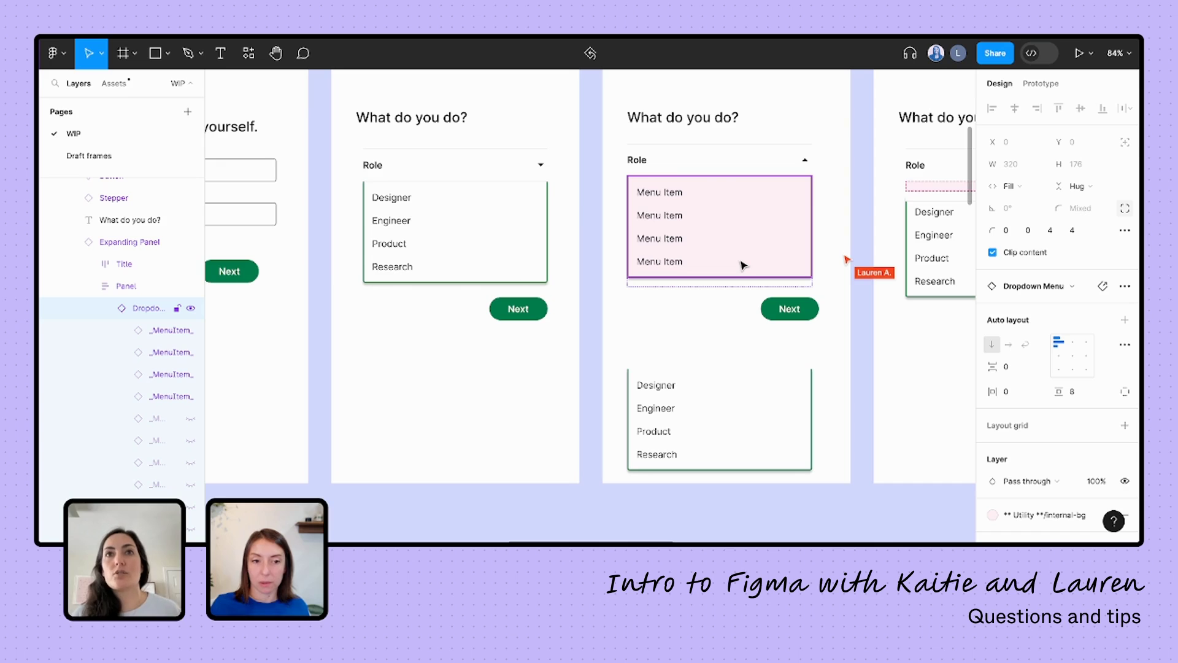
Step: Detach the Dropdown Menu instance and duplicate its first menu item
{"action": "right_click", "coordinate": [725, 222]}
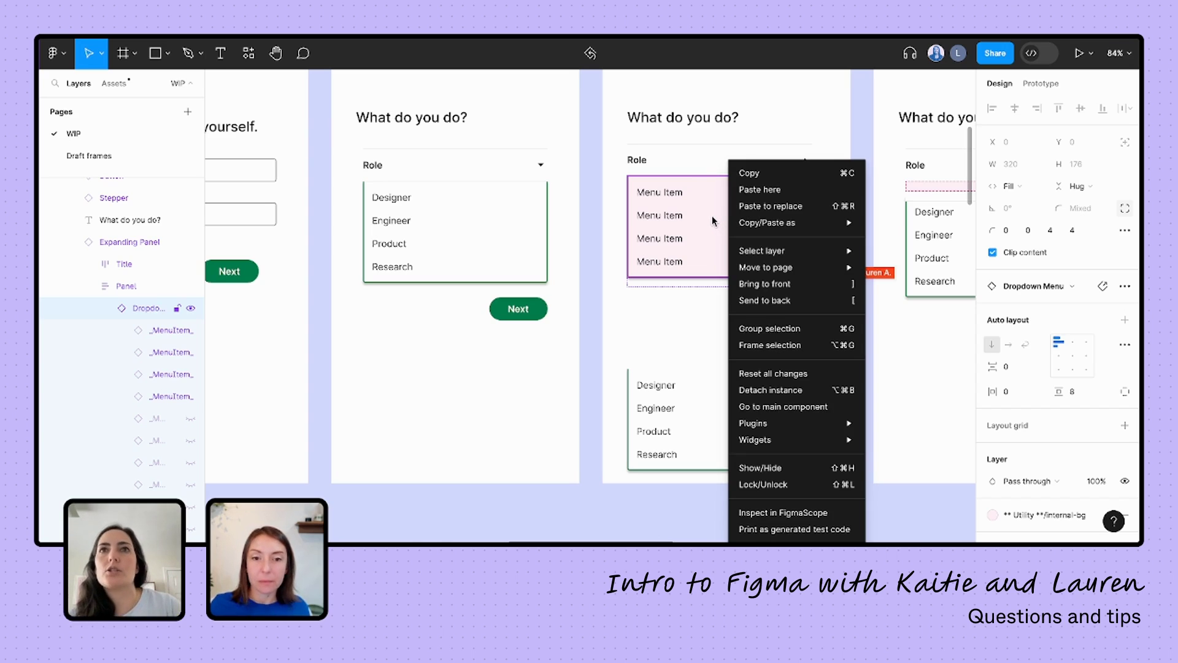
{"action": "left_click", "coordinate": [757, 395]}
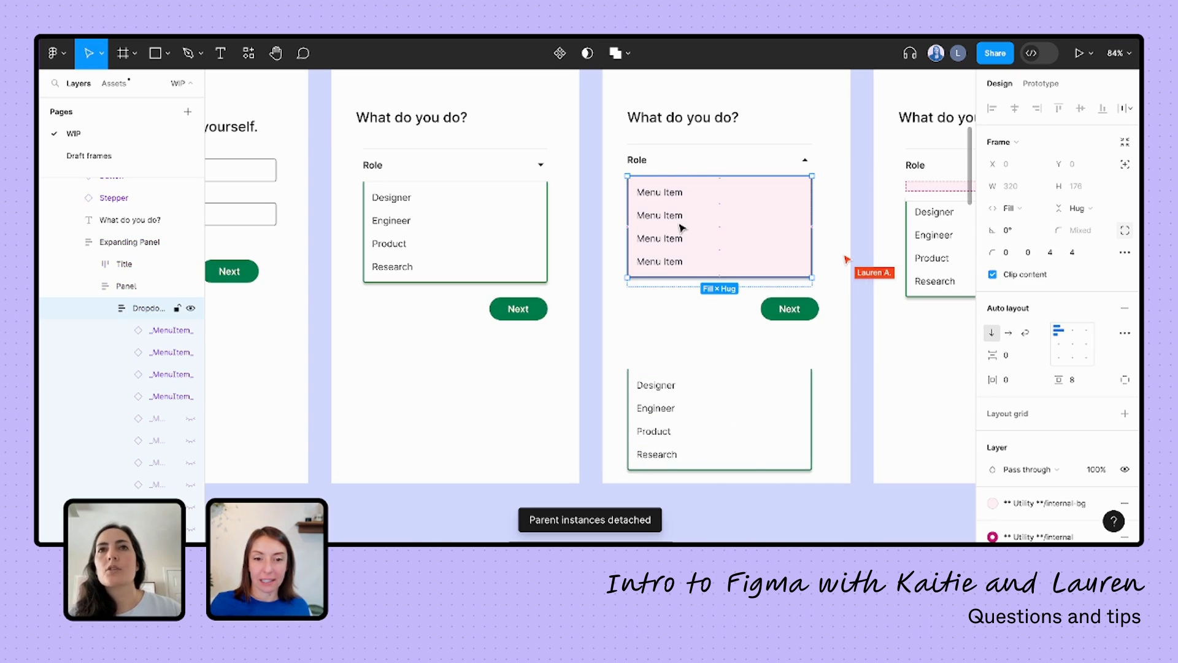
{"action": "left_click", "coordinate": [691, 201]}
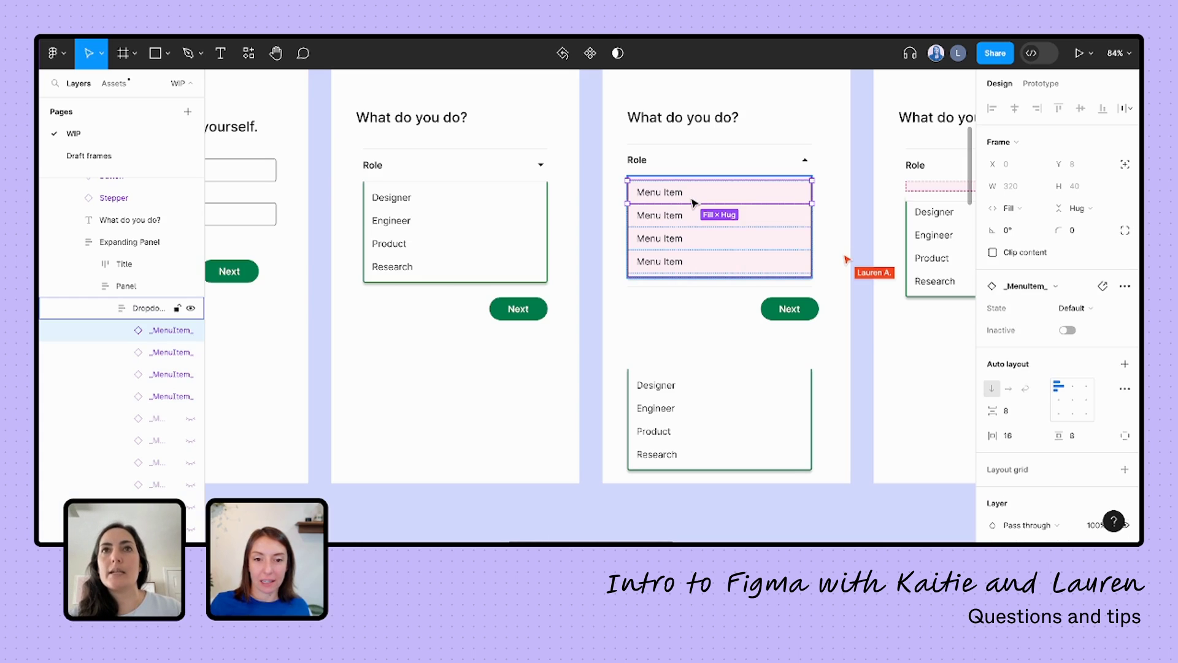
{"action": "key", "text": "ctrl+d"}
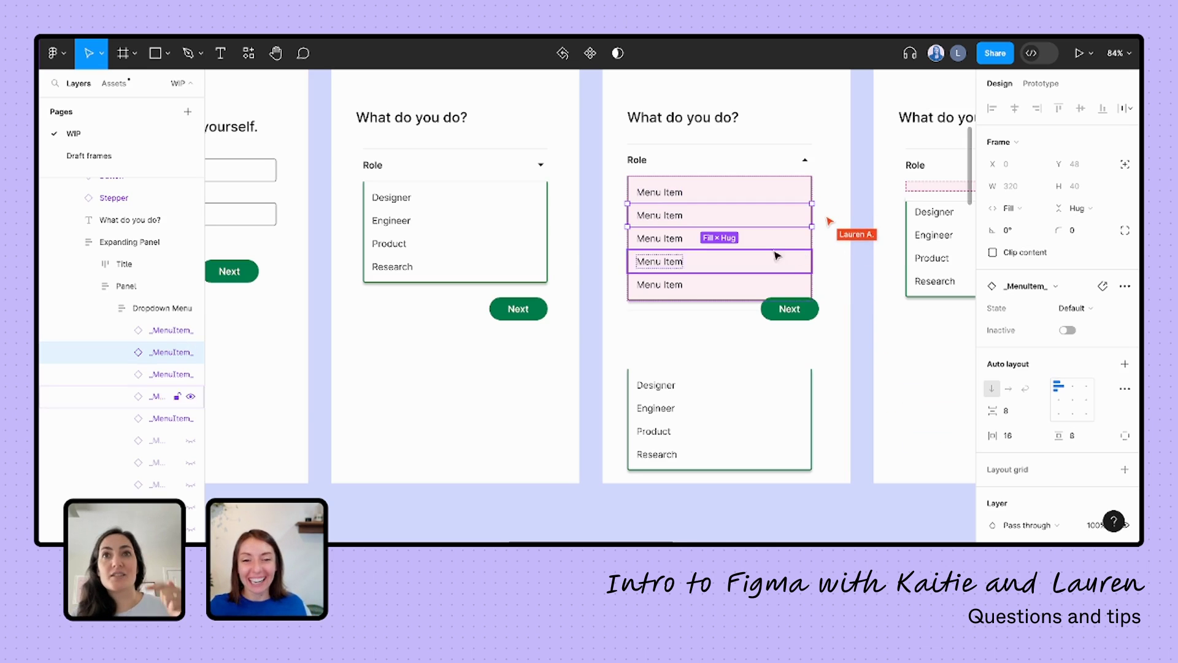
Step: Drill into the menu items' Menu Item label text layers
{"action": "double_click", "coordinate": [671, 196]}
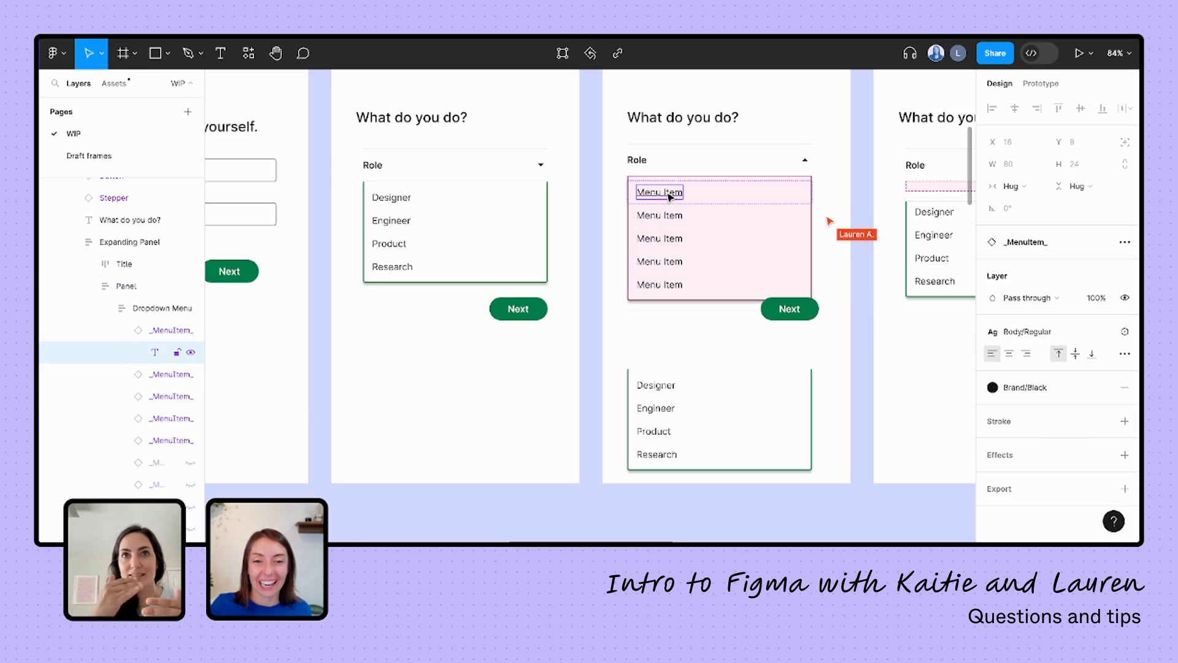
{"action": "double_click", "coordinate": [660, 191]}
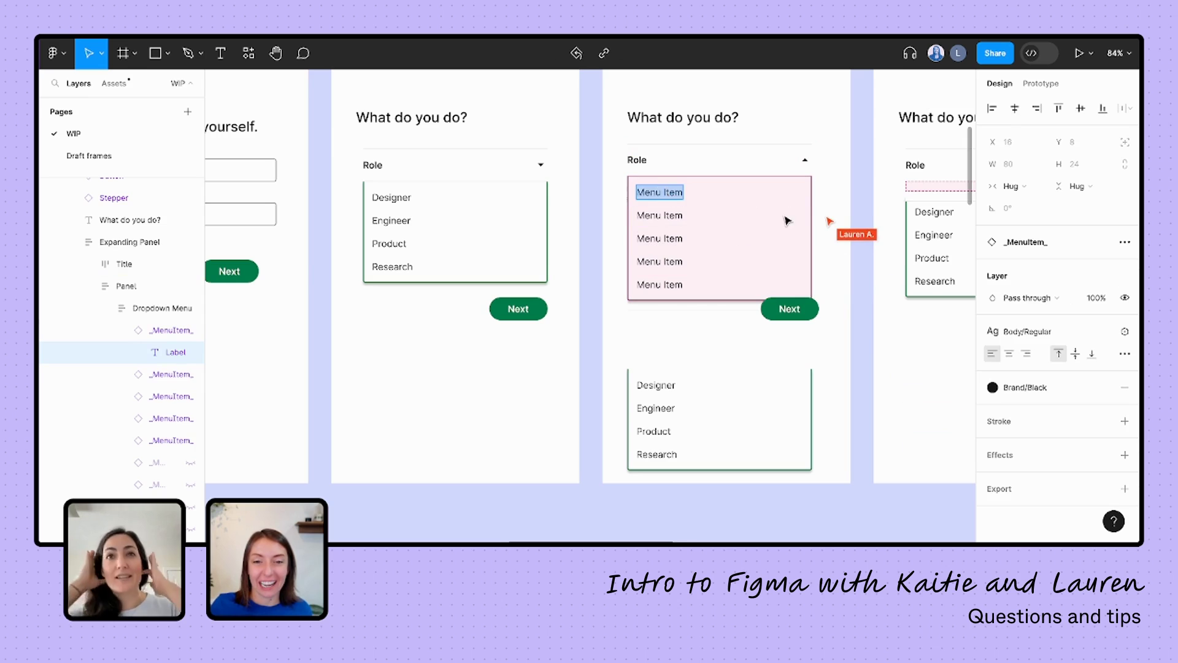
{"action": "key", "text": "Escape"}
{"action": "key", "text": "Escape"}
{"action": "key", "text": "Escape"}
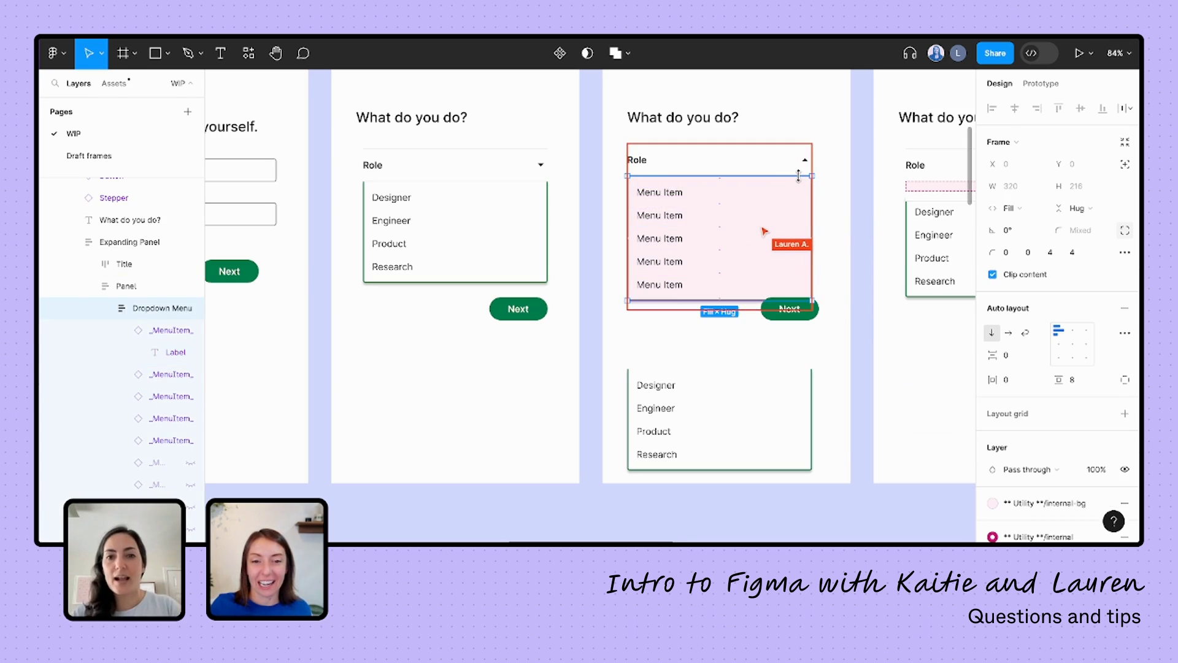
{"action": "left_click", "coordinate": [673, 221]}
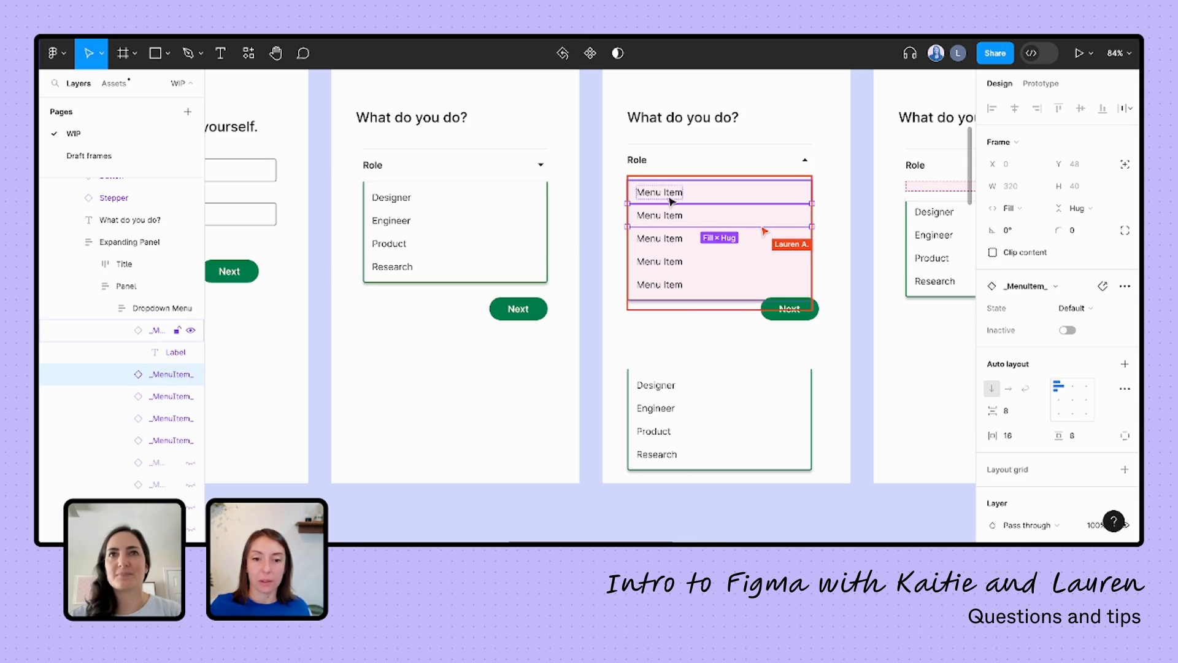
{"action": "left_click", "coordinate": [678, 191]}
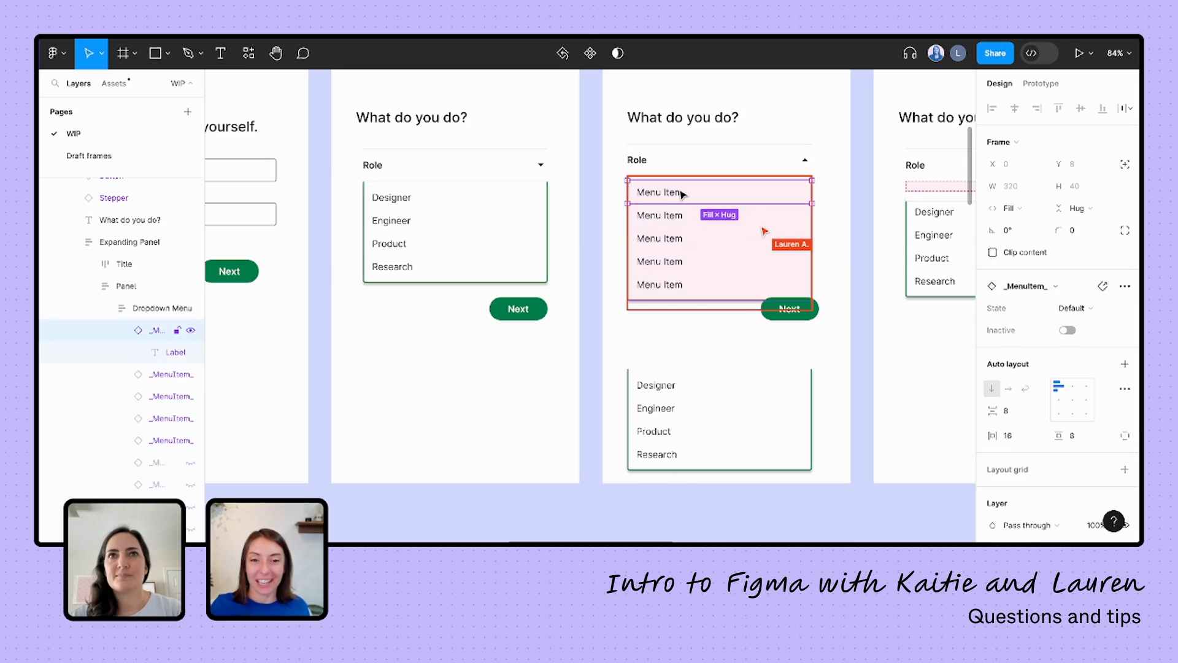
{"action": "left_click", "coordinate": [677, 193]}
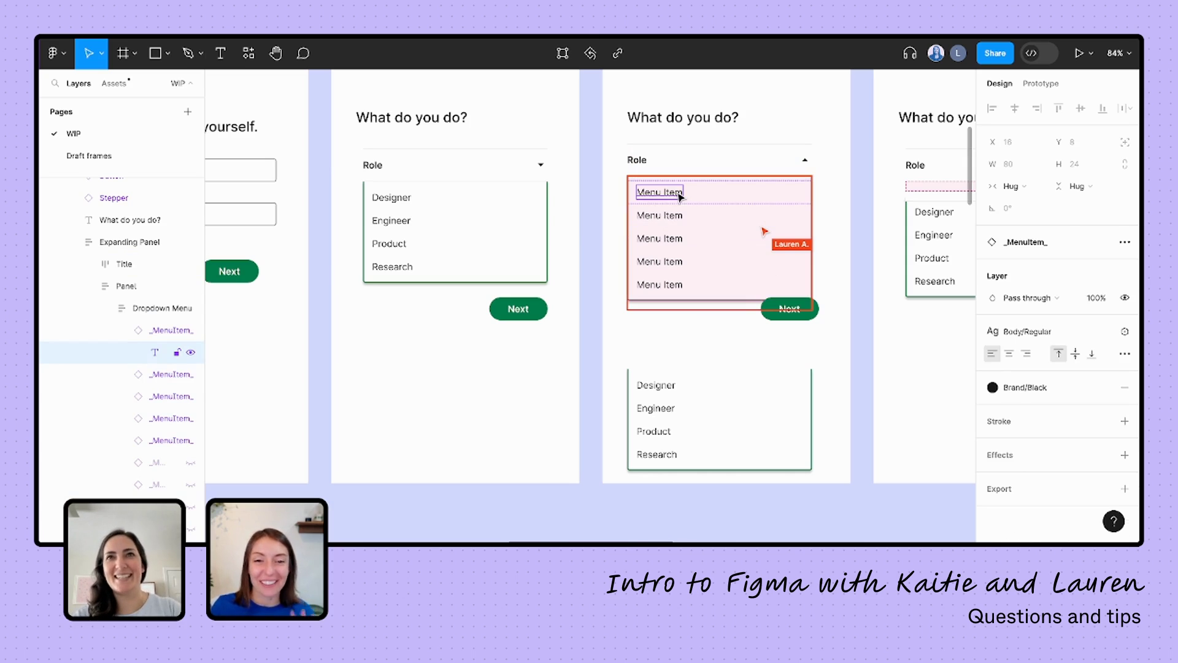
Step: Duplicate the second menu item, undoing extra copies to leave six Menu Item rows
{"action": "left_click", "coordinate": [663, 206]}
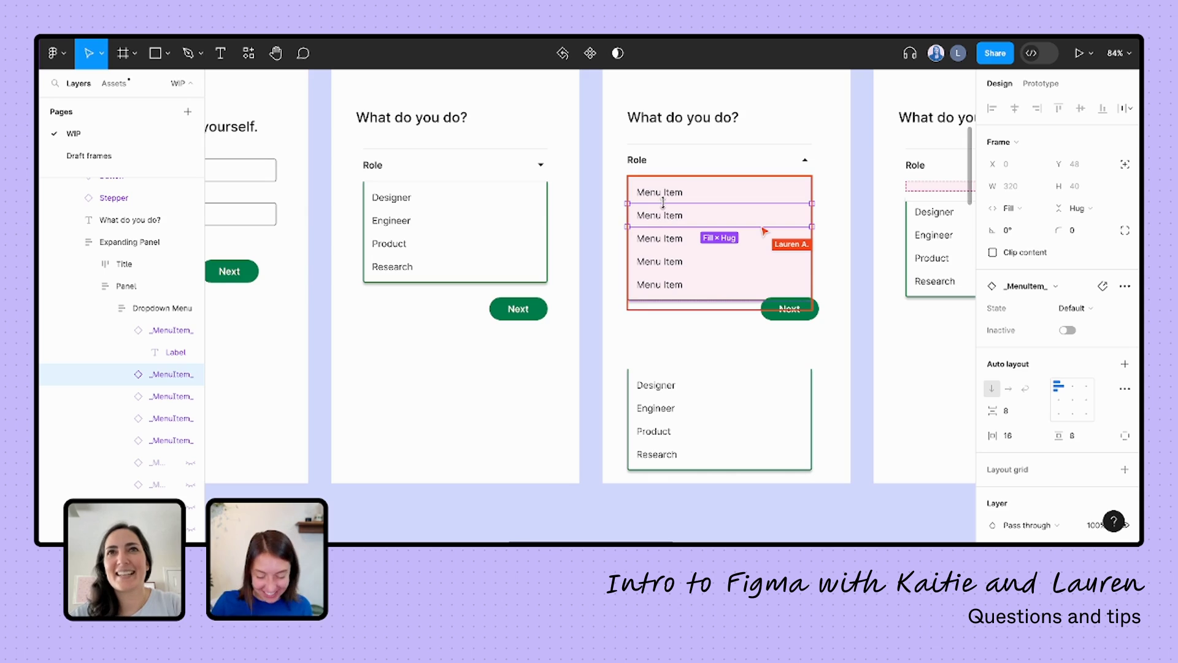
{"action": "key", "text": "ctrl+d"}
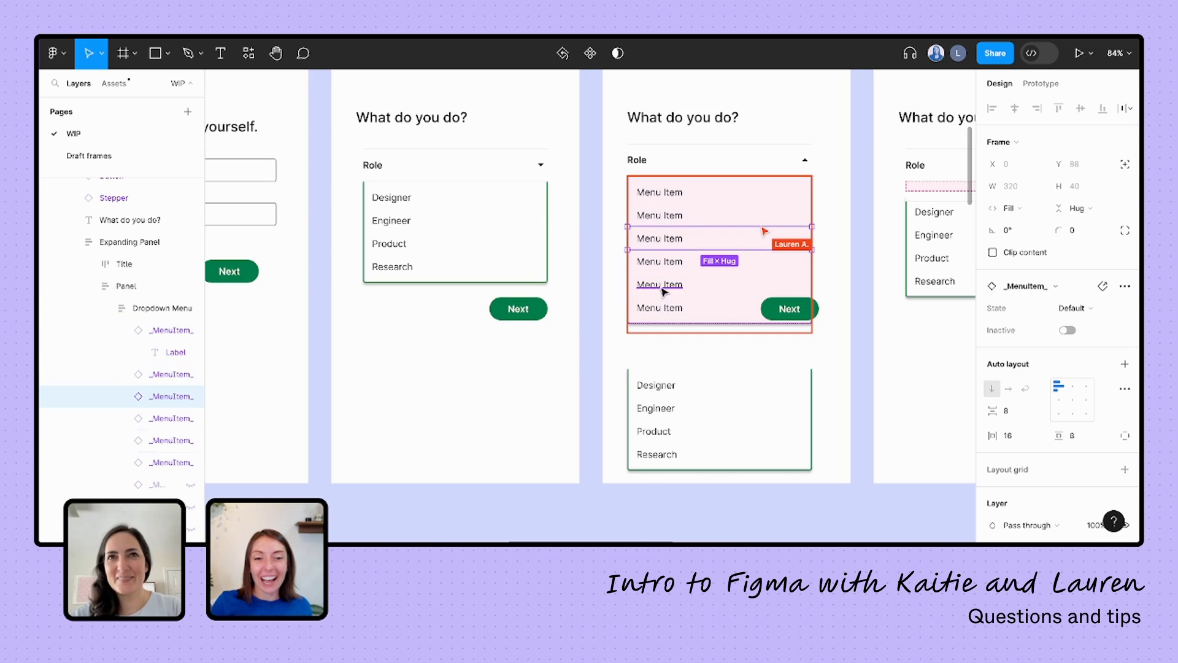
{"action": "key", "text": "ctrl+d"}
{"action": "key", "text": "ctrl+d"}
{"action": "key", "text": "ctrl+d"}
{"action": "key", "text": "ctrl+d"}
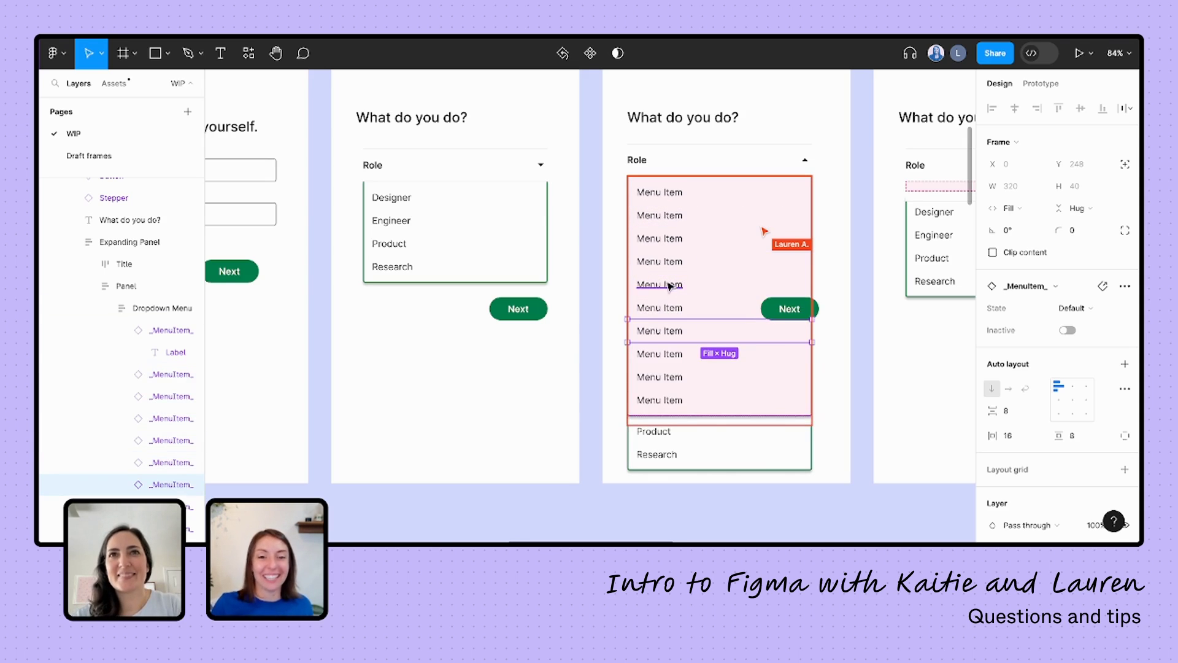
{"action": "key", "text": "ctrl+z"}
{"action": "key", "text": "ctrl+z"}
{"action": "key", "text": "ctrl+z"}
{"action": "key", "text": "ctrl+z"}
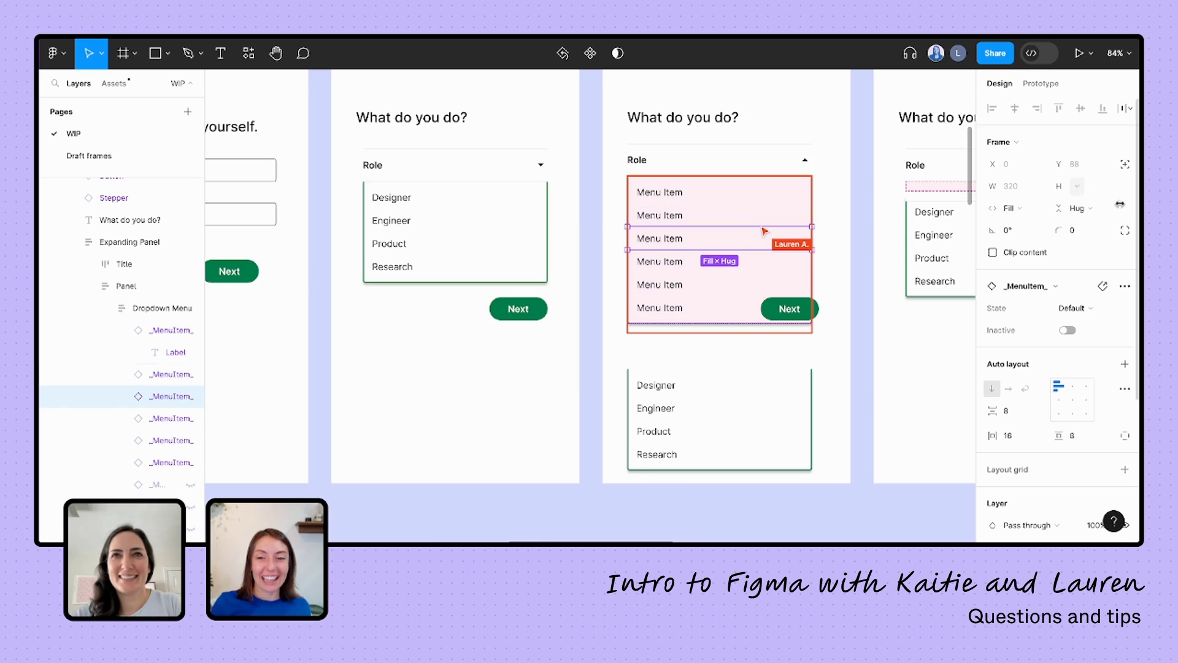
Step: Inspect the right frame's content slot swap options, then select the middle expanding panel's Panel
{"action": "scroll", "coordinate": [816, 279], "scroll_direction": "right", "scroll_amount": 5}
{"action": "left_click", "coordinate": [795, 190]}
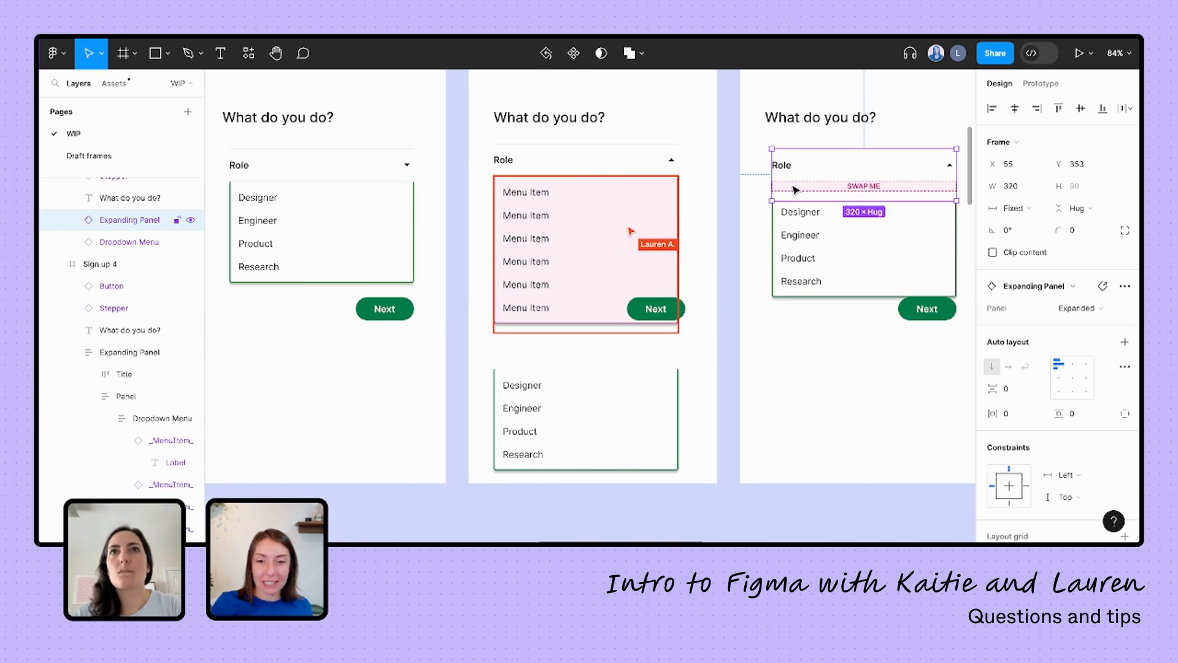
{"action": "double_click", "coordinate": [797, 190]}
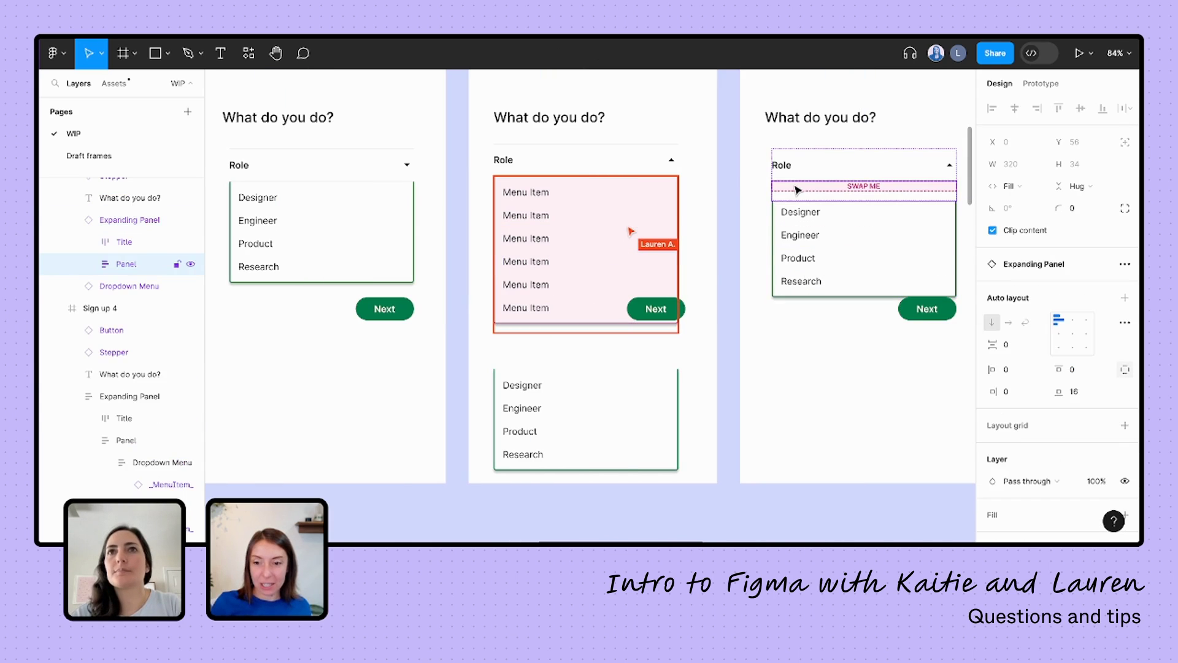
{"action": "double_click", "coordinate": [796, 189]}
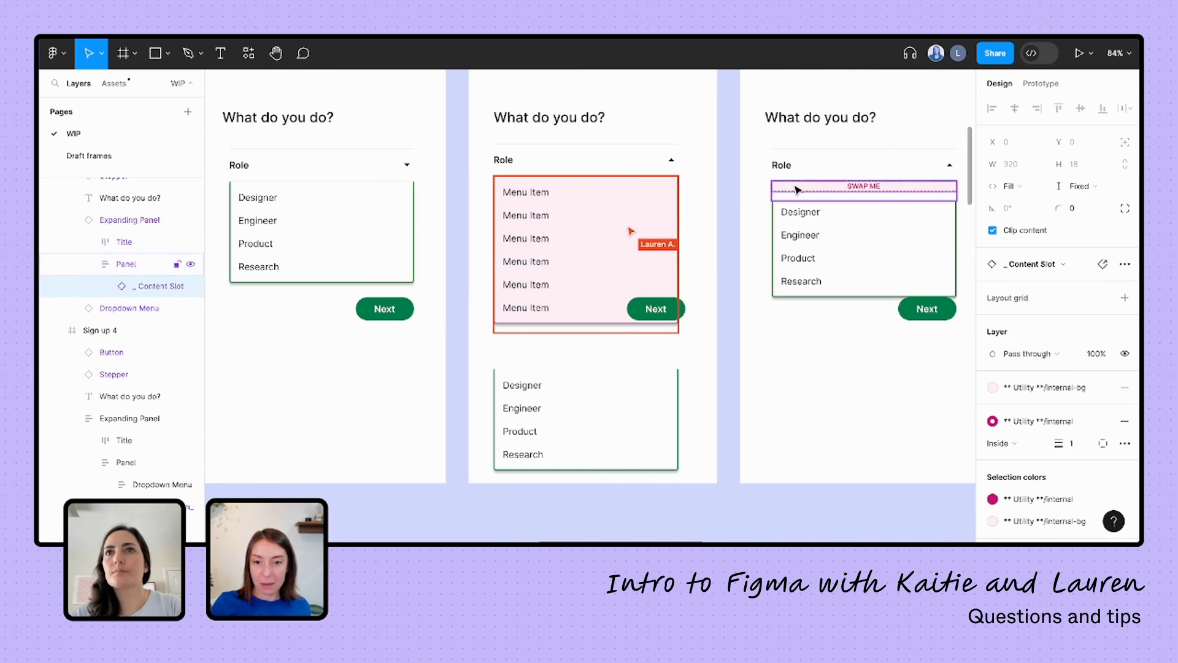
{"action": "left_click", "coordinate": [1040, 265]}
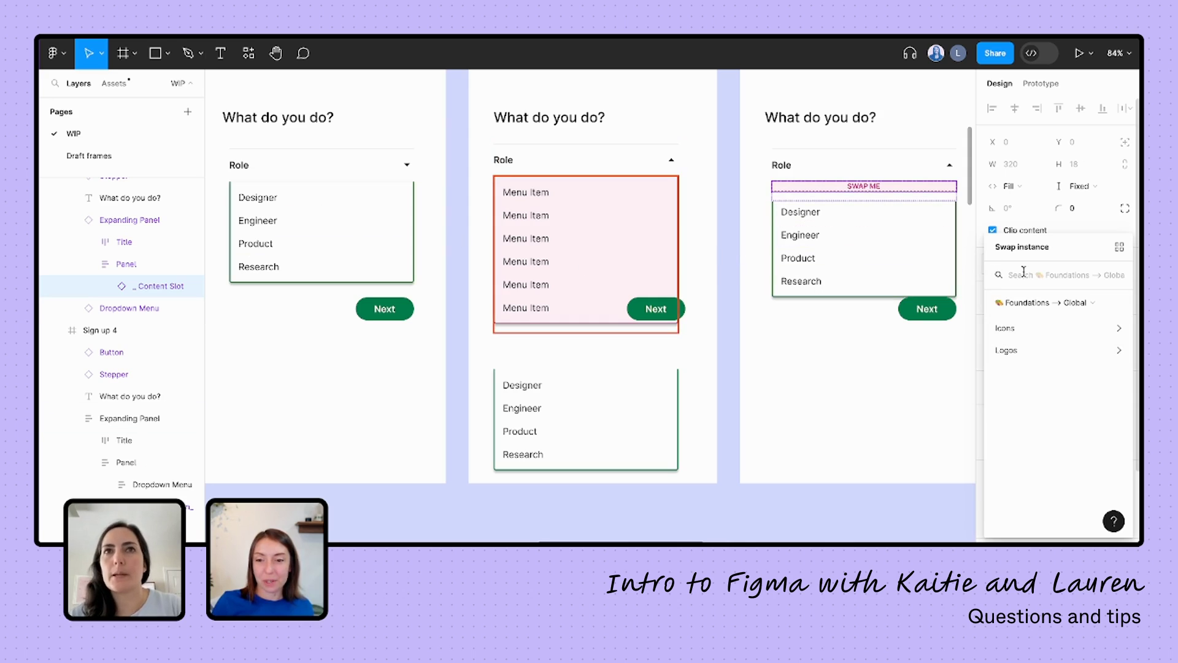
{"action": "left_click", "coordinate": [570, 247]}
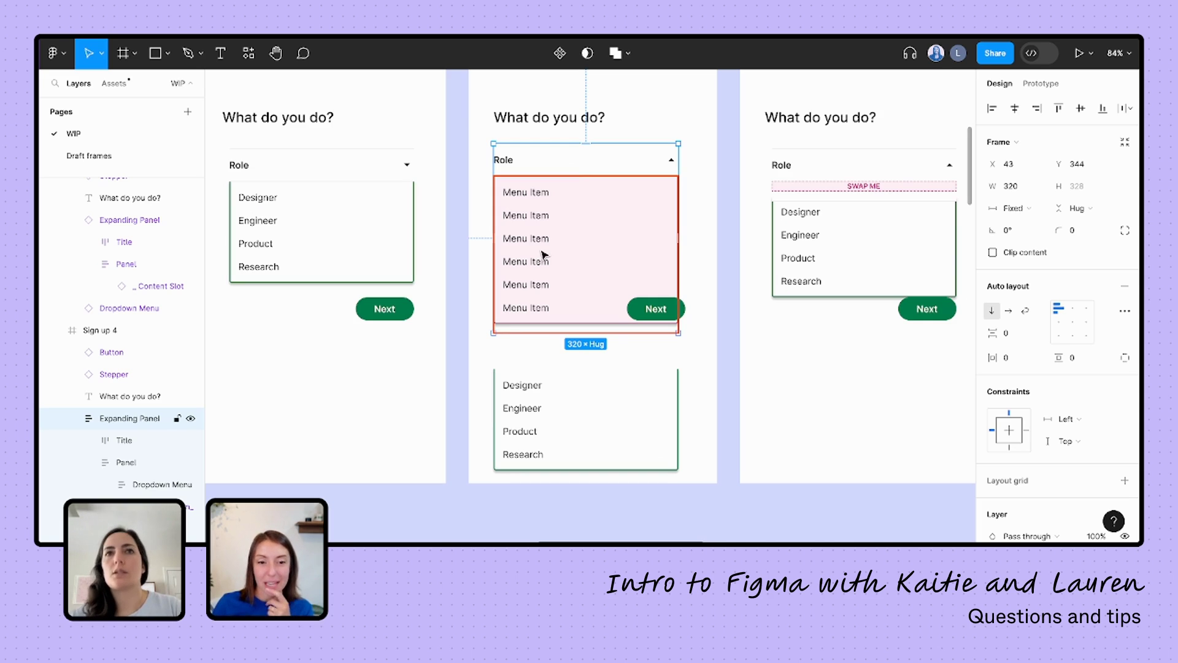
{"action": "left_click", "coordinate": [543, 254]}
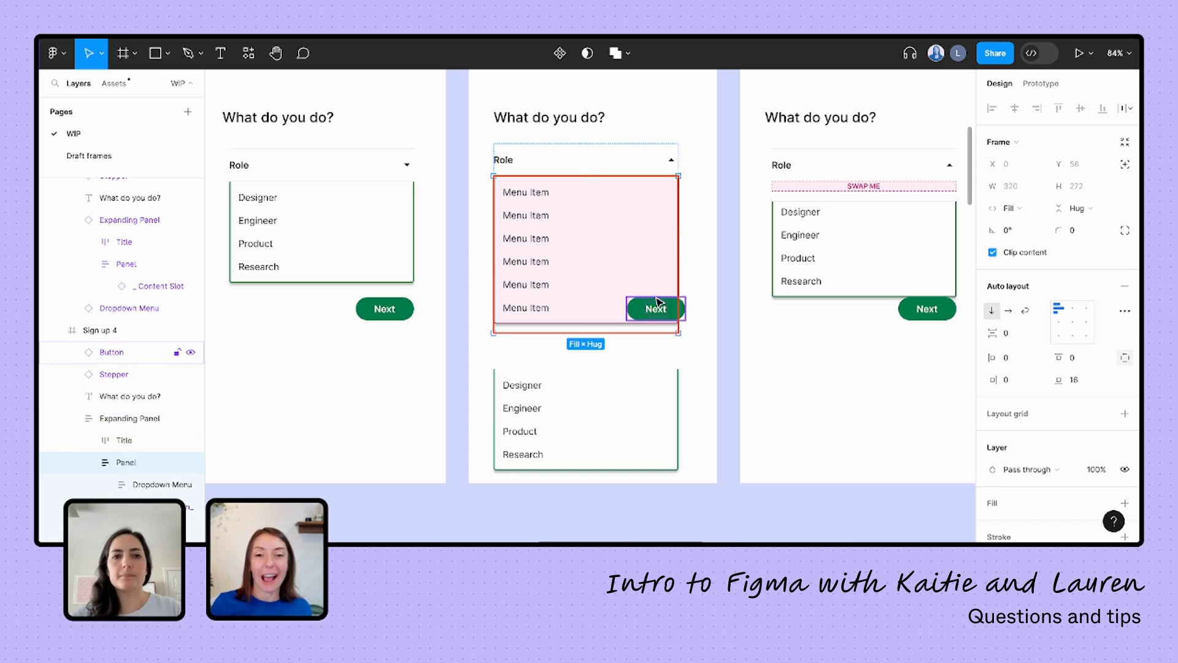
Step: On the FigJam board, scroll across and select the purple sticky note
{"action": "scroll", "coordinate": [859, 241], "scroll_direction": "right", "scroll_amount": 2}
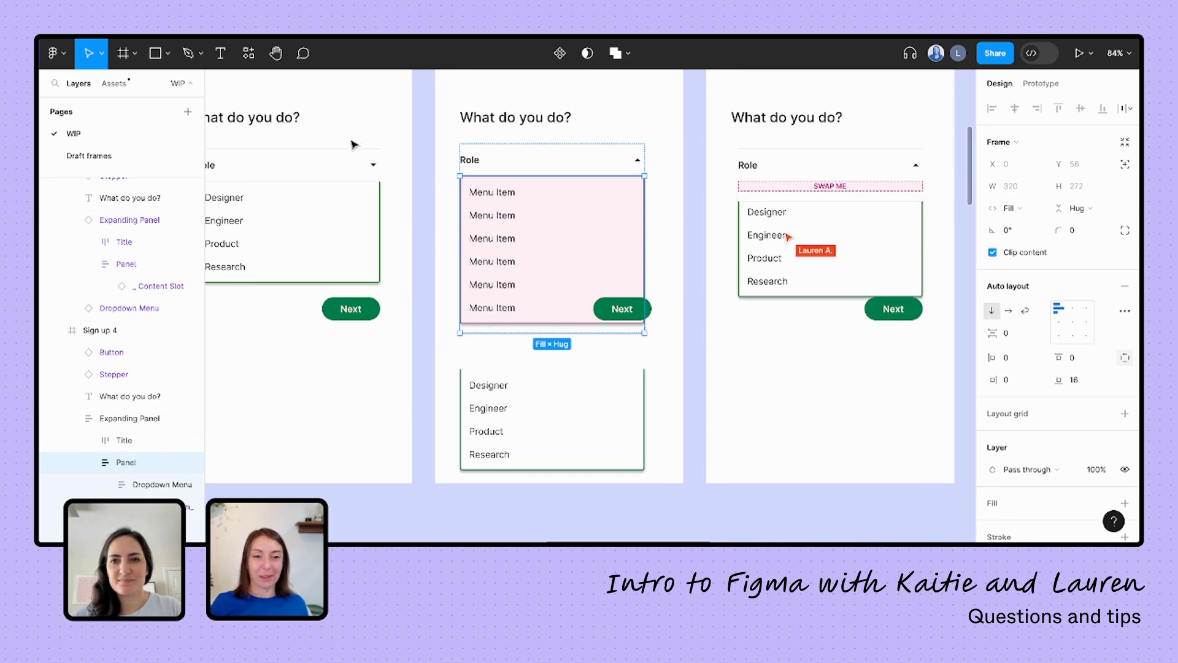
{"action": "scroll", "coordinate": [586, 281], "scroll_direction": "right", "scroll_amount": 1}
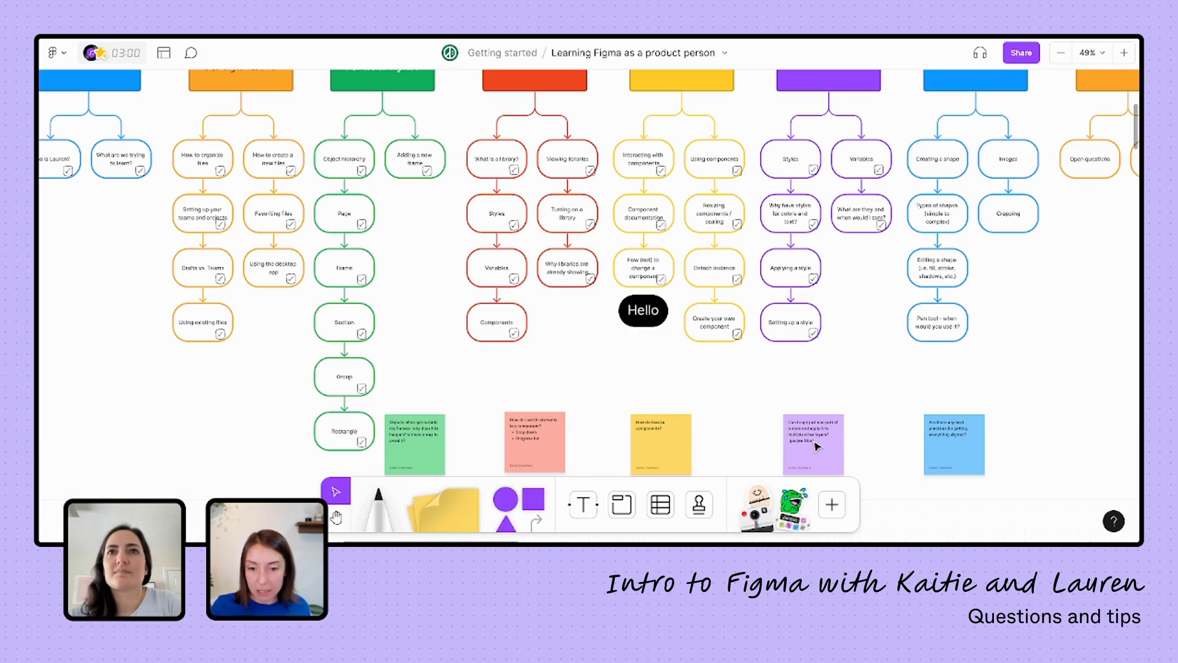
{"action": "scroll", "coordinate": [816, 446], "scroll_direction": "right", "scroll_amount": 2}
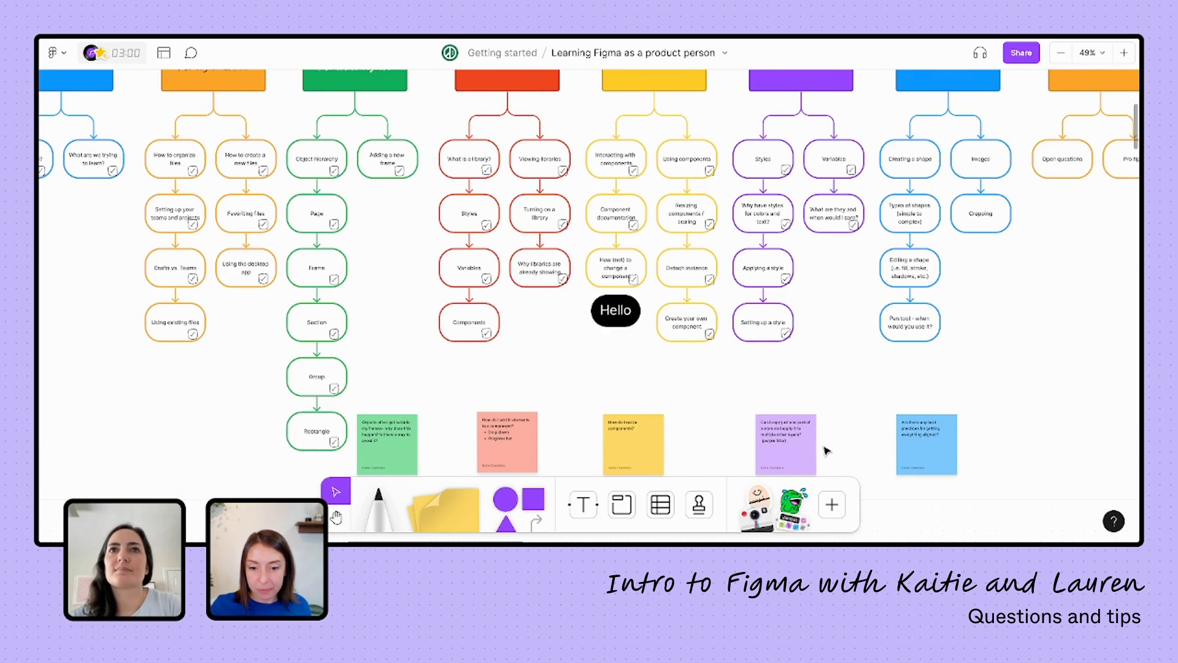
{"action": "left_click", "coordinate": [788, 452]}
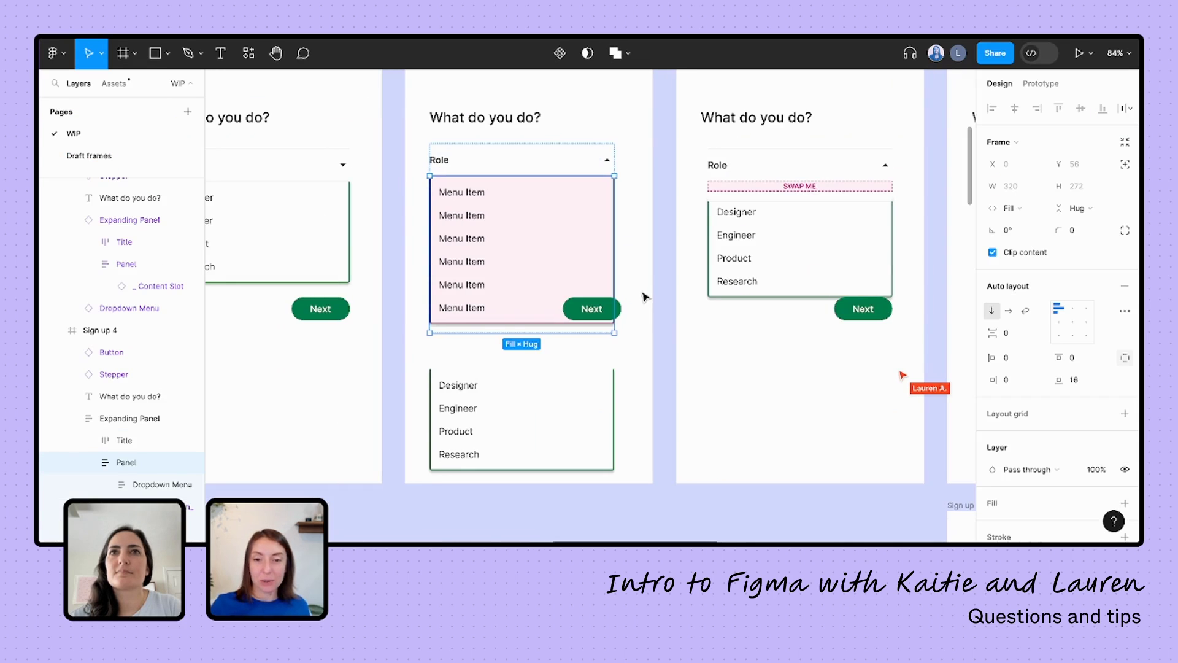
{"action": "scroll", "coordinate": [644, 297], "scroll_direction": "down", "scroll_amount": 3}
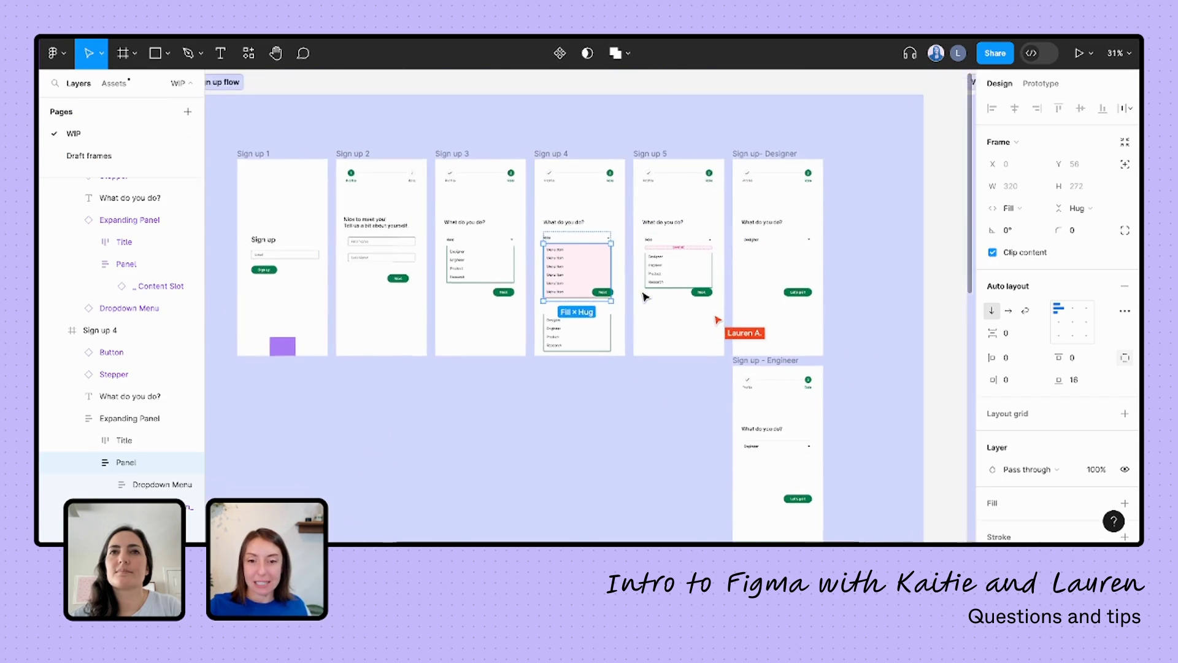
{"action": "scroll", "coordinate": [644, 297], "scroll_direction": "right", "scroll_amount": 5}
{"action": "scroll", "coordinate": [644, 297], "scroll_direction": "left", "scroll_amount": 1}
{"action": "scroll", "coordinate": [518, 200], "scroll_direction": "up", "scroll_amount": 4}
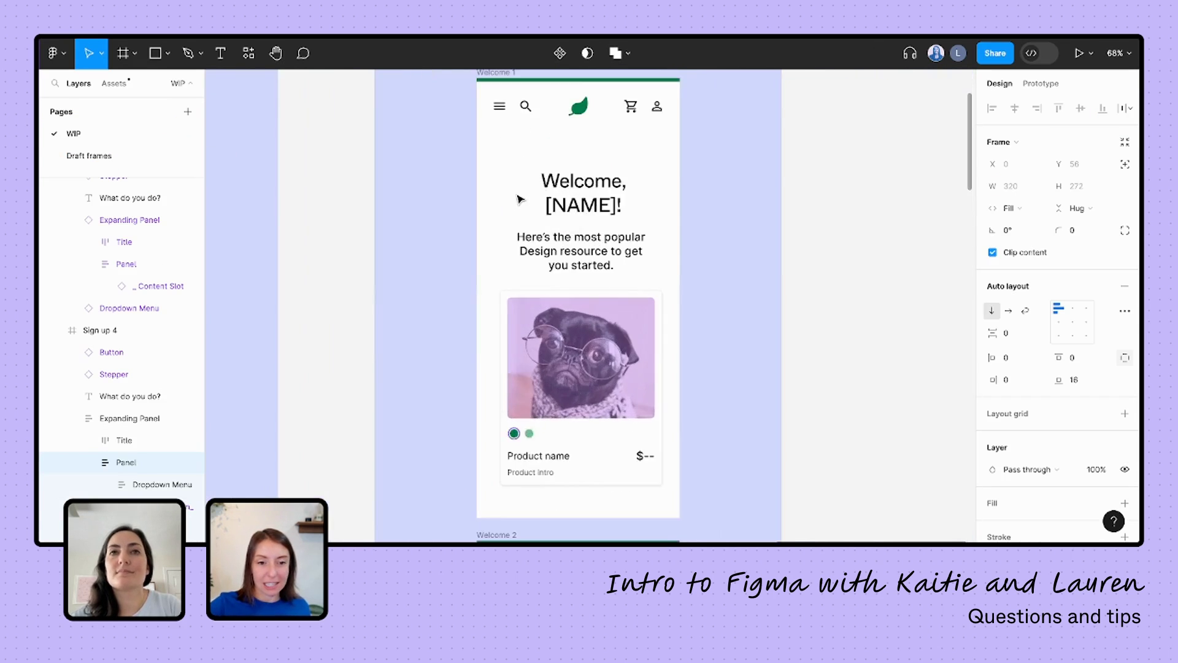
{"action": "scroll", "coordinate": [613, 319], "scroll_direction": "down", "scroll_amount": 5}
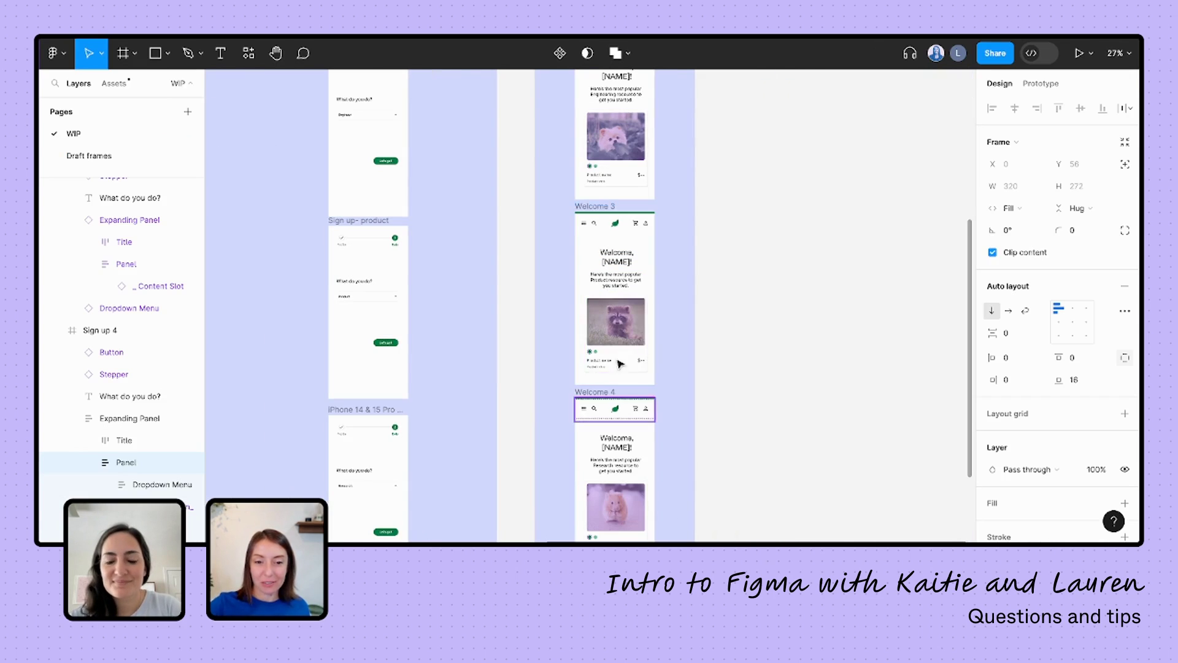
{"action": "scroll", "coordinate": [619, 344], "scroll_direction": "up", "scroll_amount": 3}
{"action": "scroll", "coordinate": [624, 253], "scroll_direction": "up", "scroll_amount": 5}
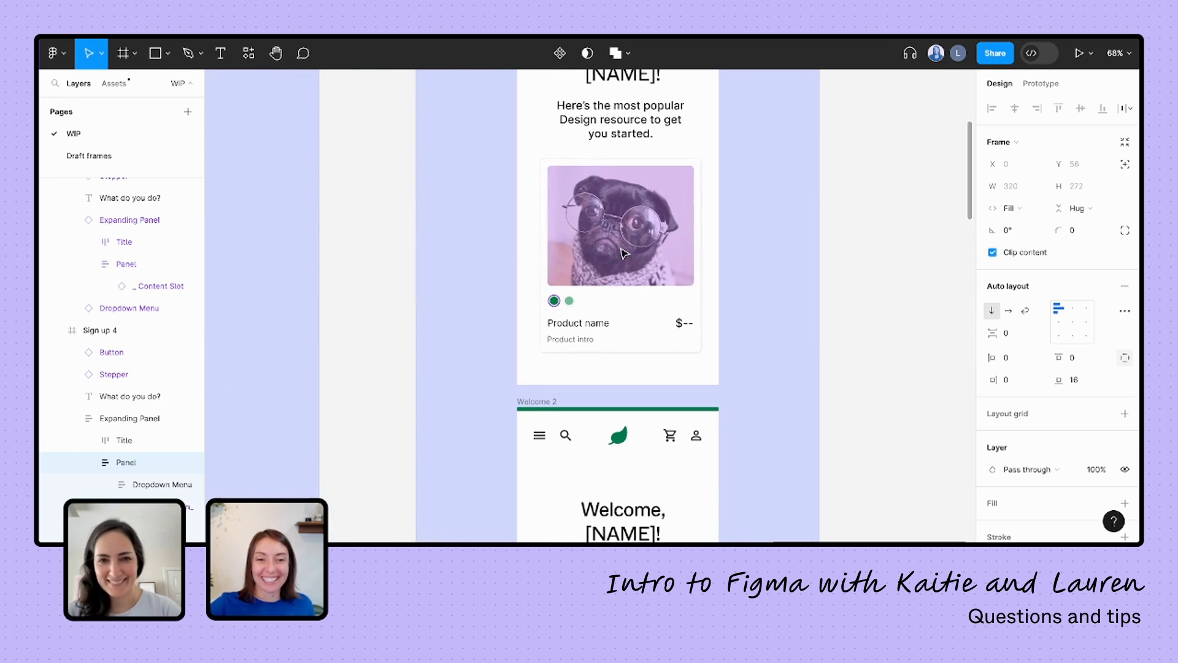
{"action": "left_click", "coordinate": [624, 253]}
{"action": "double_click", "coordinate": [622, 242]}
{"action": "double_click", "coordinate": [620, 232]}
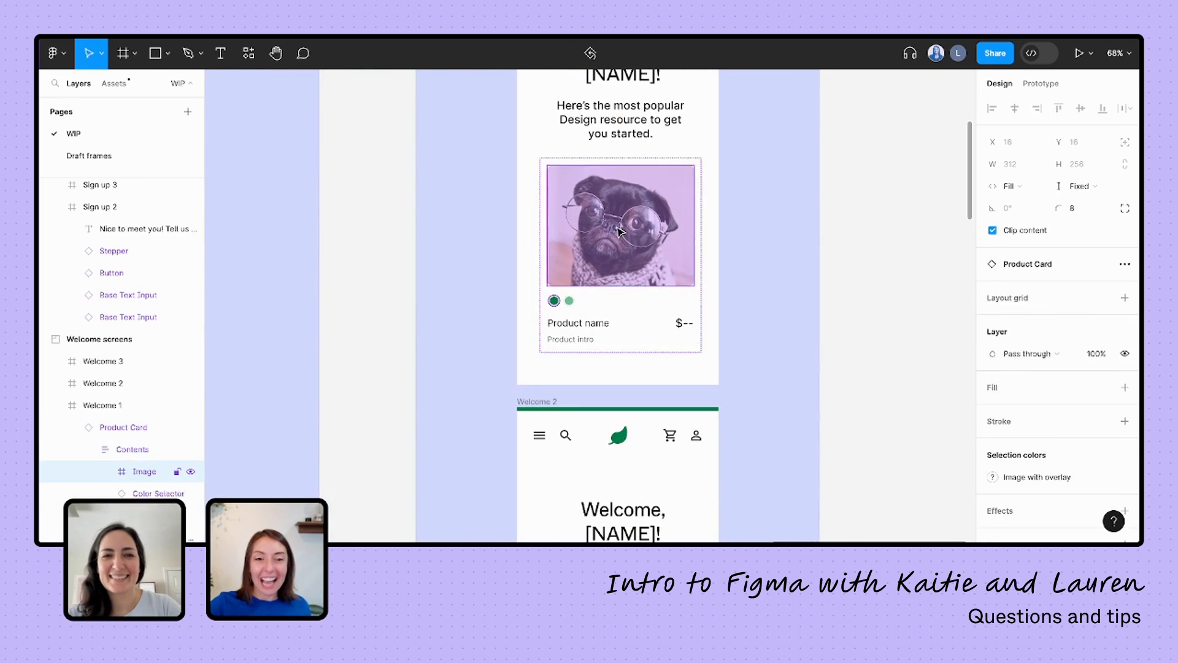
{"action": "double_click", "coordinate": [619, 231]}
{"action": "scroll", "coordinate": [1059, 480], "scroll_direction": "down", "scroll_amount": 3}
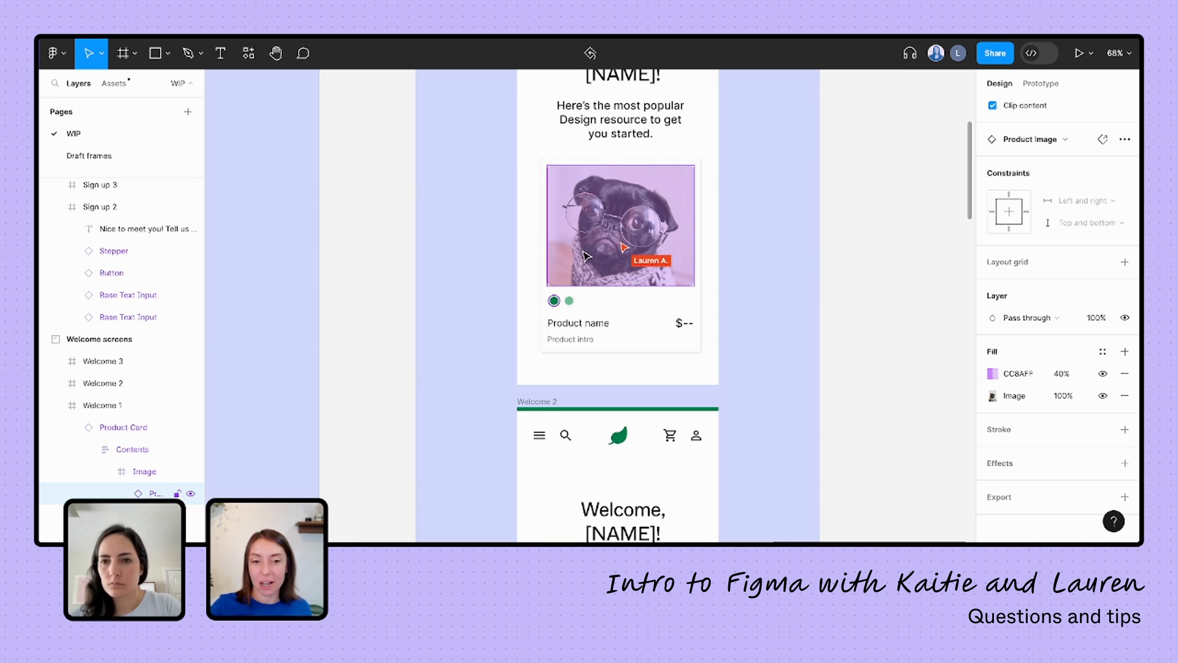
{"action": "scroll", "coordinate": [585, 255], "scroll_direction": "down", "scroll_amount": 5}
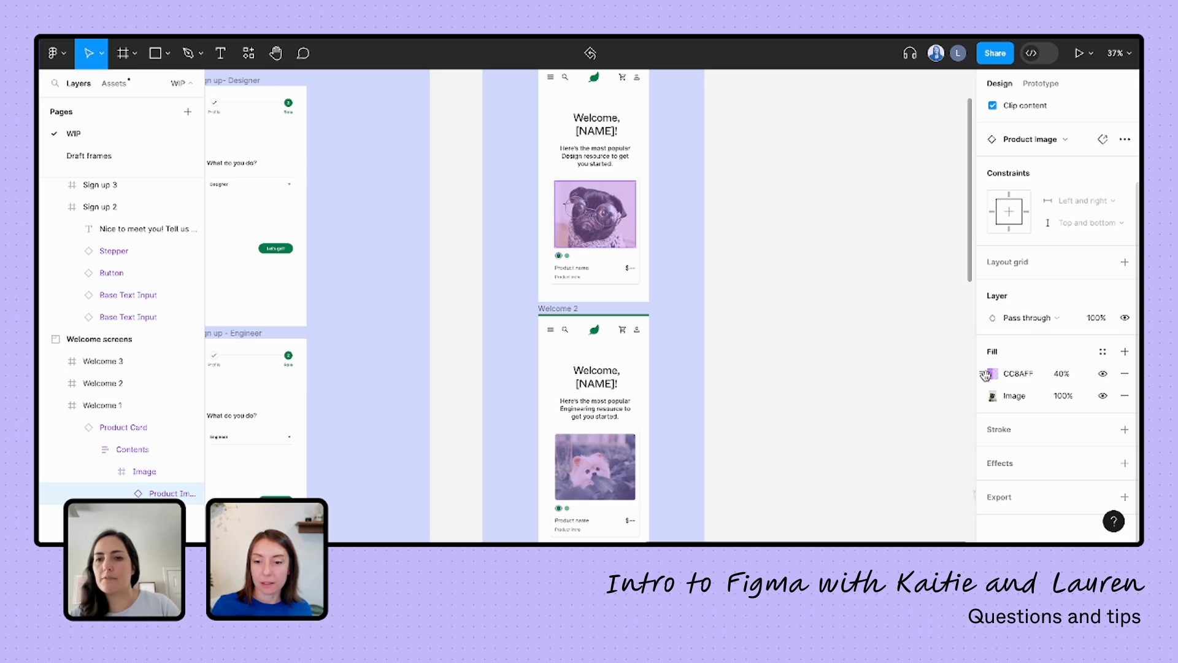
{"action": "left_click_drag", "start_coordinate": [984, 376], "coordinate": [985, 375]}
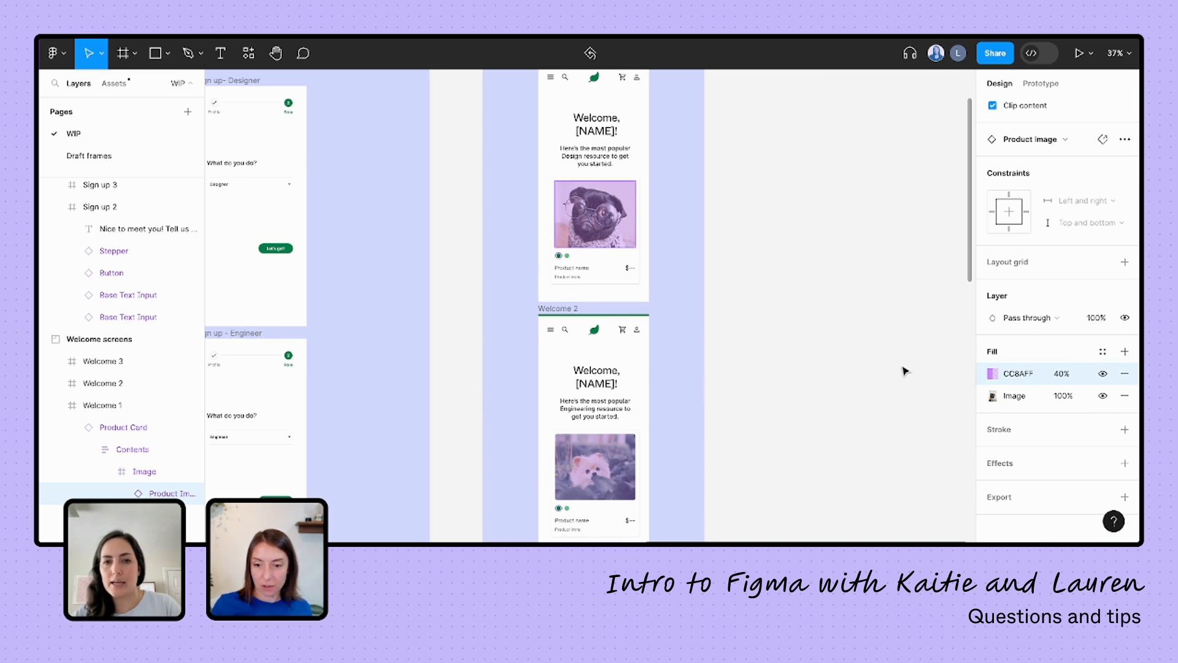
{"action": "scroll", "coordinate": [586, 430], "scroll_direction": "down", "scroll_amount": 3}
{"action": "left_click", "coordinate": [583, 326]}
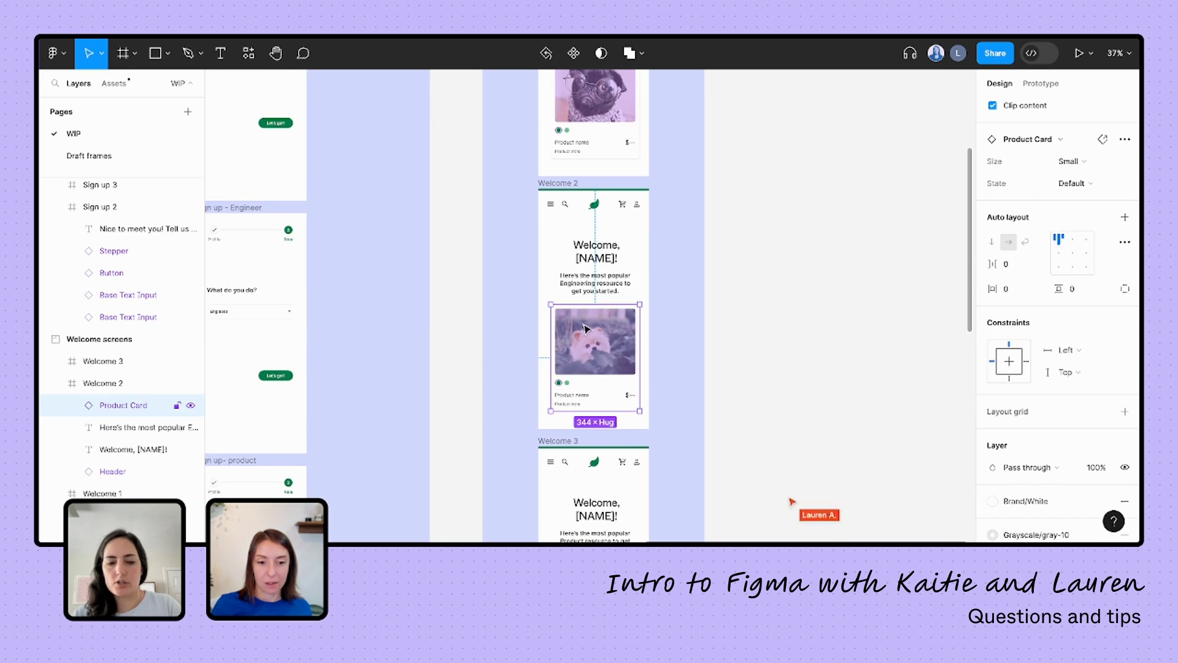
{"action": "double_click", "coordinate": [584, 328]}
{"action": "double_click", "coordinate": [585, 331]}
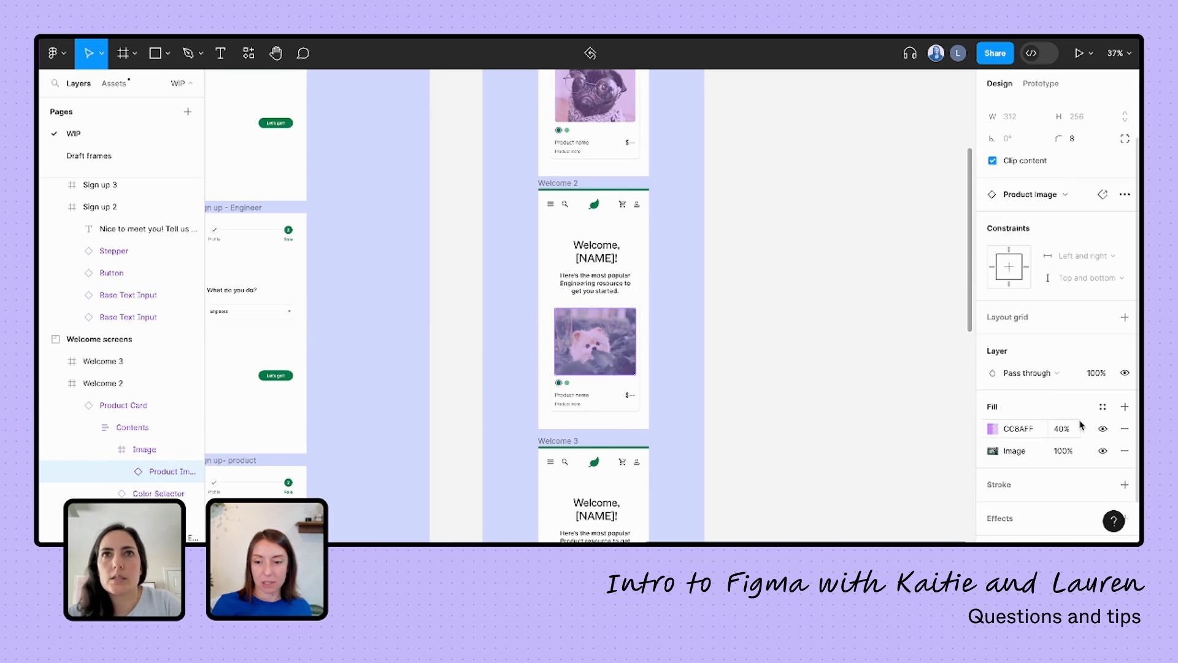
{"action": "left_click", "coordinate": [1125, 428]}
{"action": "left_click", "coordinate": [837, 339]}
{"action": "left_click", "coordinate": [551, 342]}
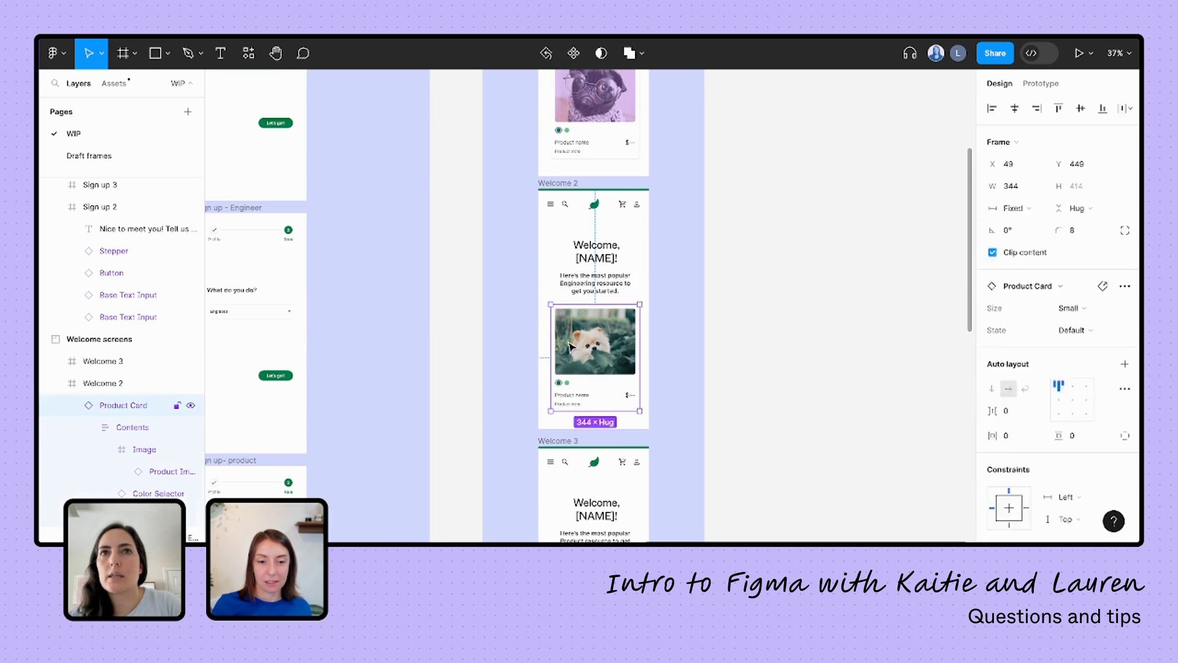
{"action": "double_click", "coordinate": [569, 345]}
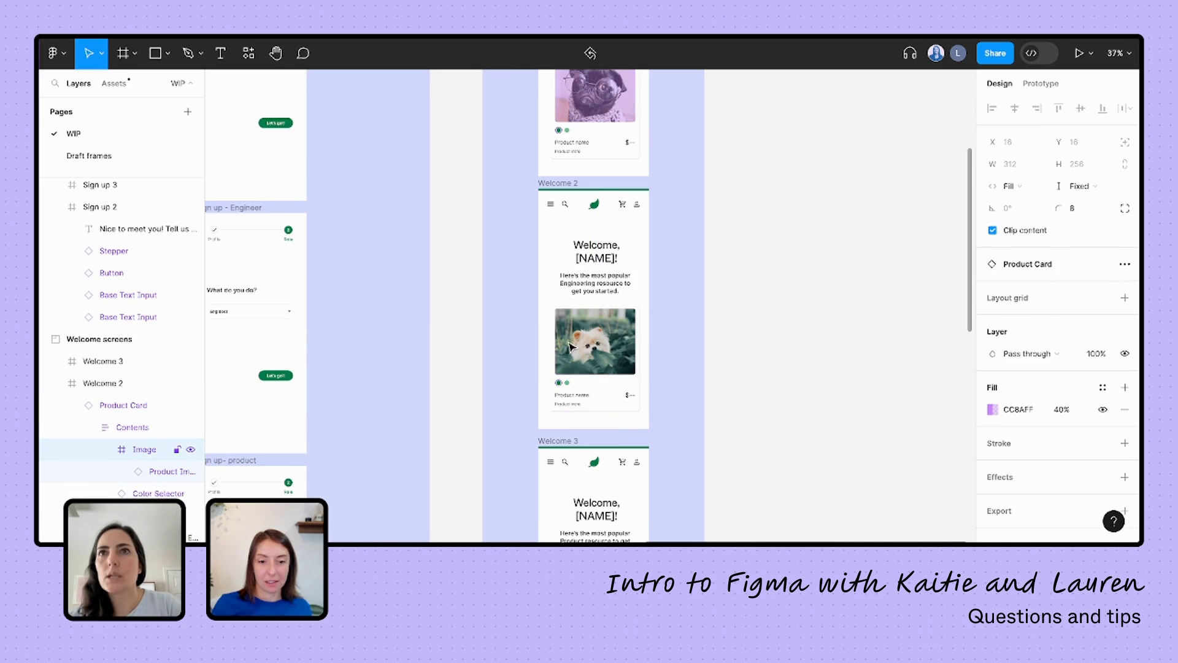
{"action": "double_click", "coordinate": [570, 345]}
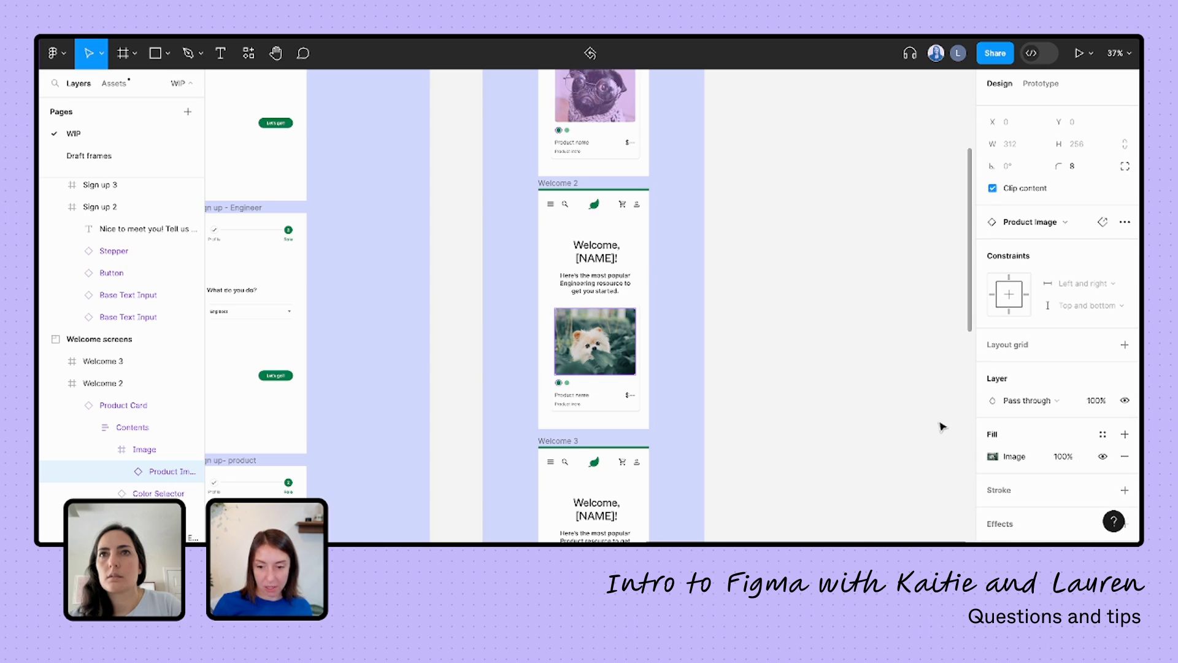
{"action": "key", "text": "ctrl+z"}
Step: Select the purple CC8AFF tint fill on the pug photo inside its card
{"action": "left_click", "coordinate": [791, 307]}
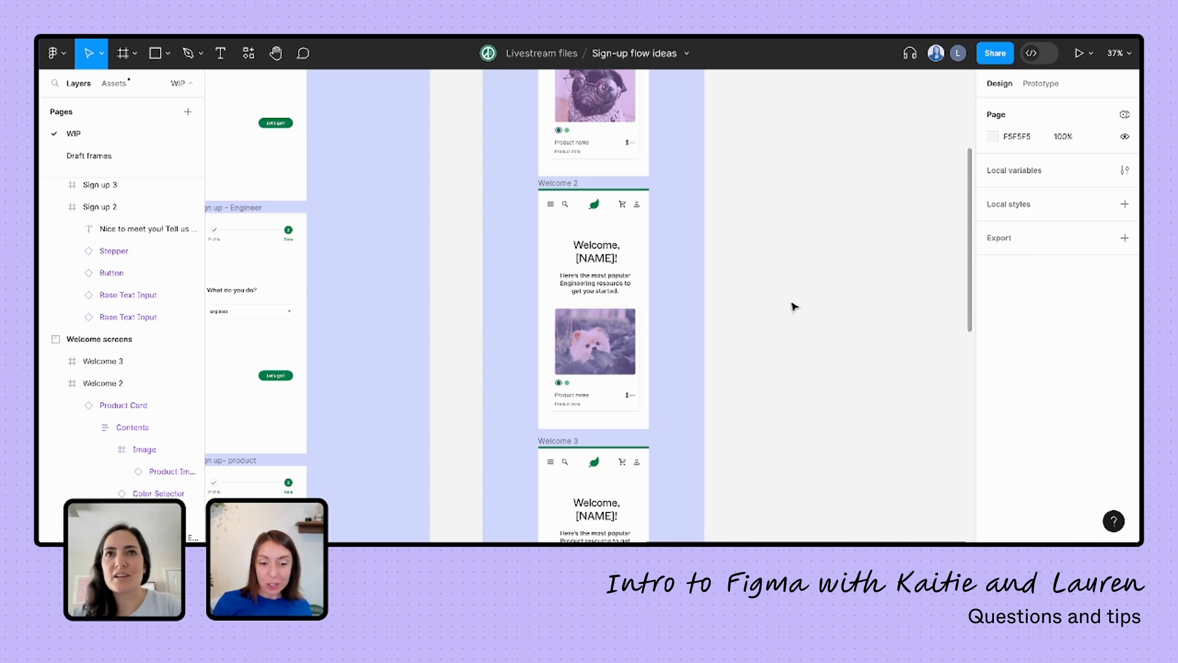
{"action": "double_click", "coordinate": [599, 115]}
{"action": "double_click", "coordinate": [598, 115]}
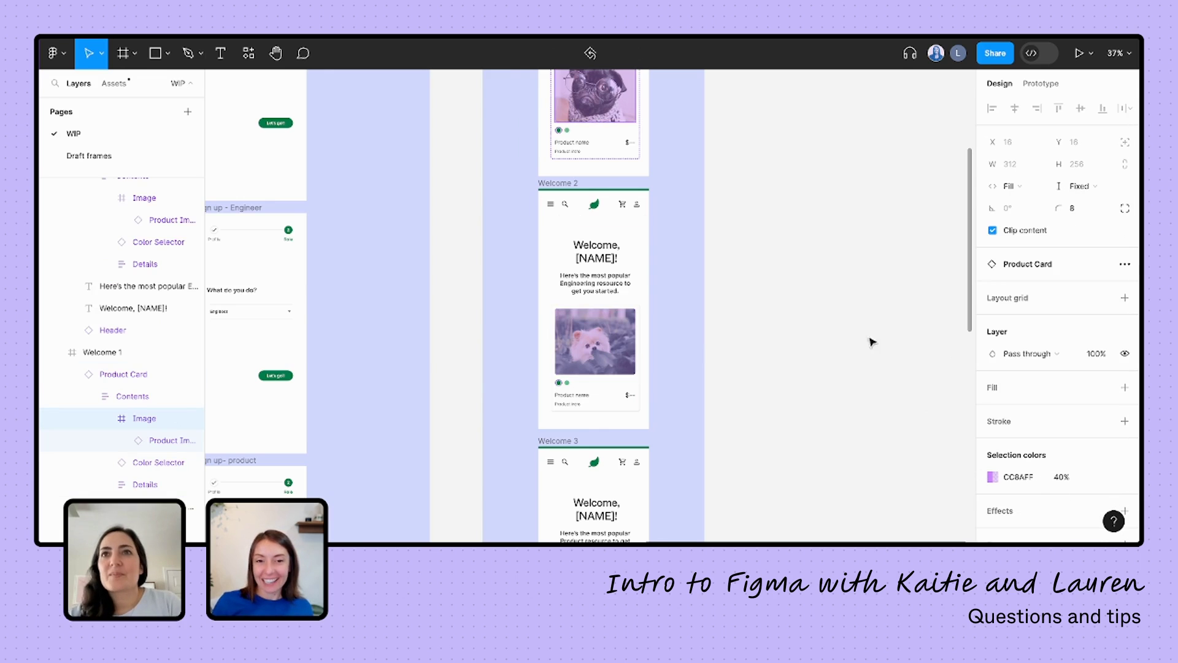
{"action": "double_click", "coordinate": [596, 106]}
{"action": "left_click", "coordinate": [981, 474]}
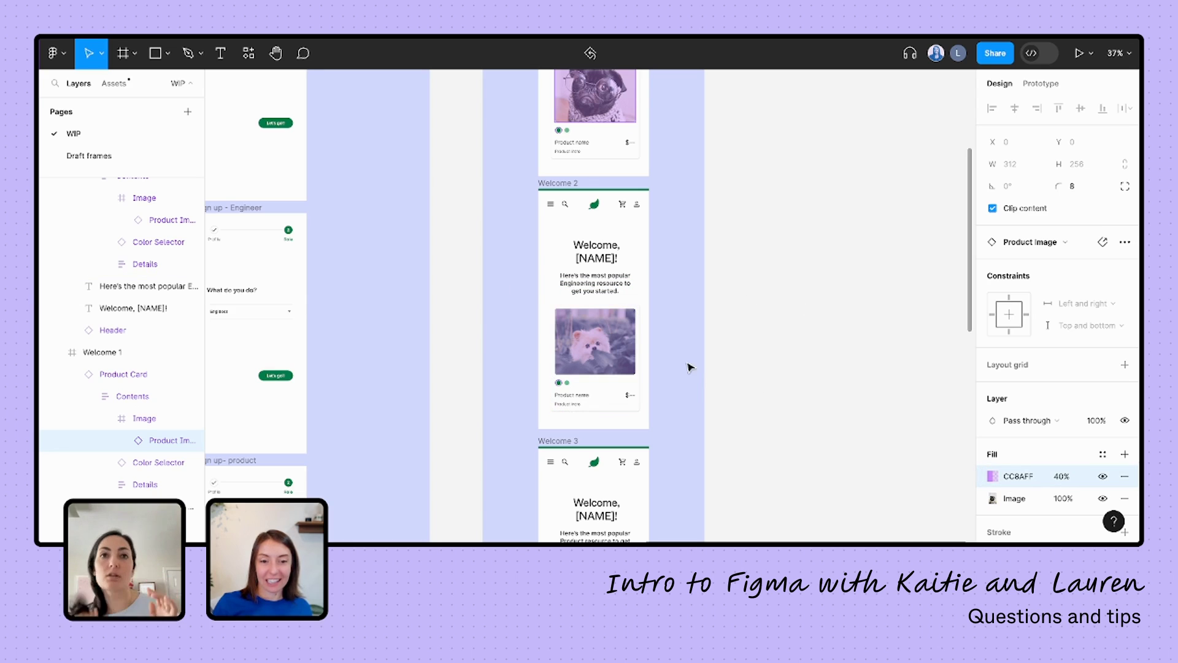
{"action": "left_click", "coordinate": [823, 330]}
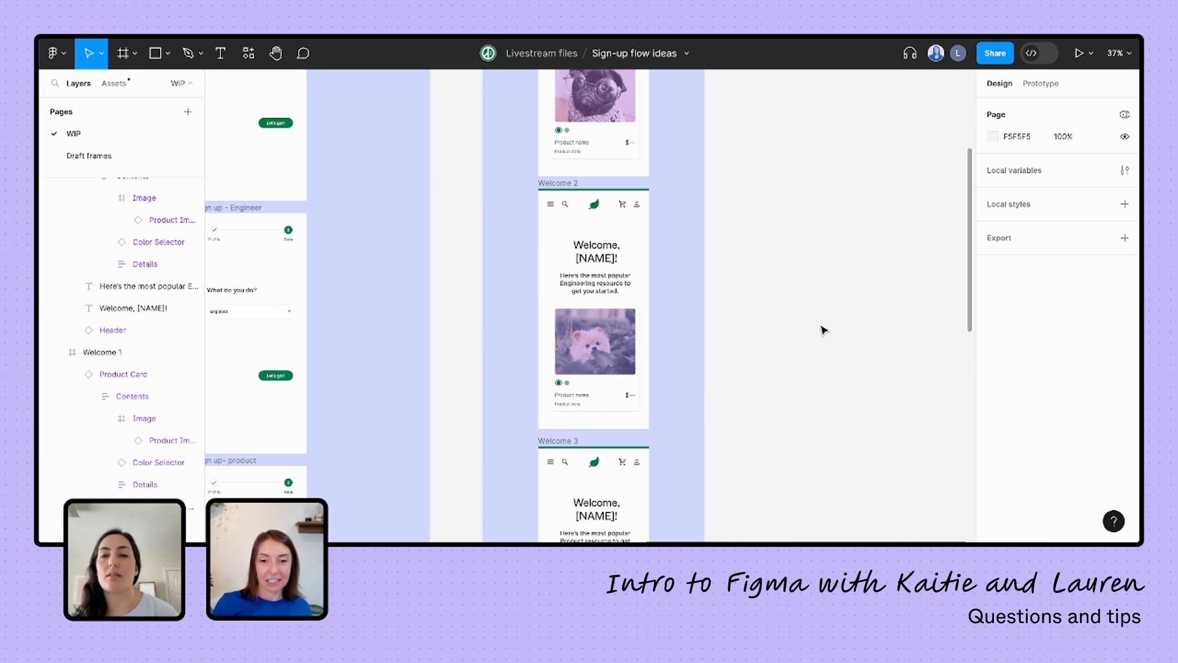
Step: Drag the CC8AFF tint fill from the Welcome 2 card's image onto the pug photo
{"action": "scroll", "coordinate": [812, 368], "scroll_direction": "right", "scroll_amount": 4}
{"action": "scroll", "coordinate": [812, 368], "scroll_direction": "up", "scroll_amount": 3}
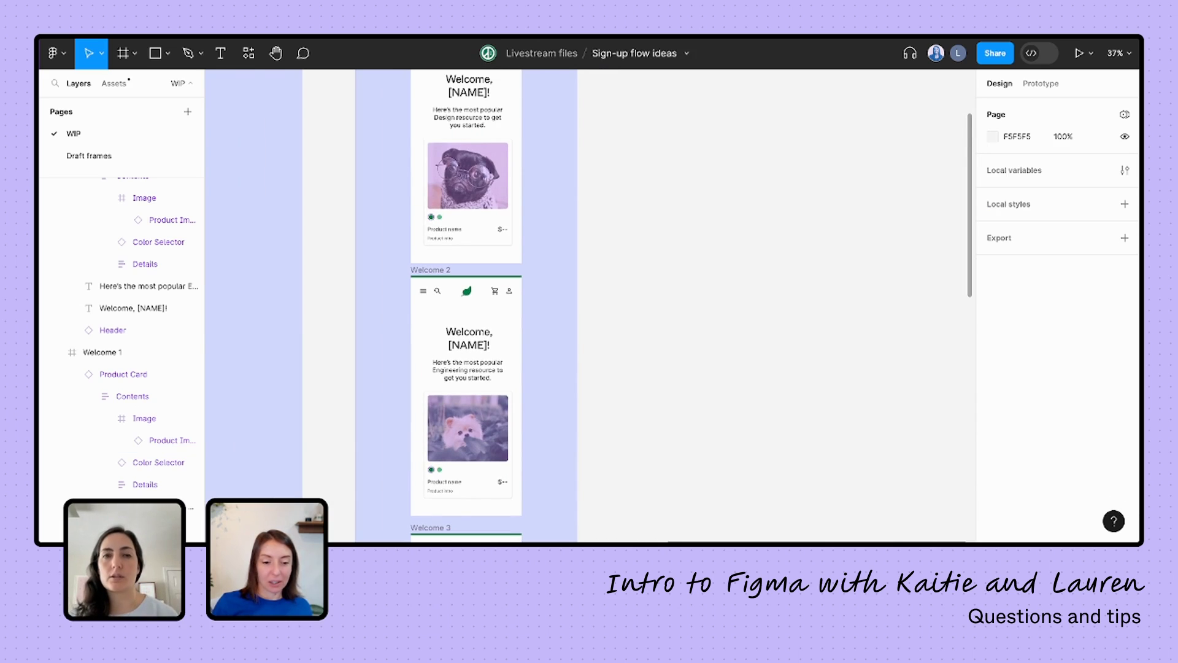
{"action": "scroll", "coordinate": [698, 254], "scroll_direction": "down", "scroll_amount": 2}
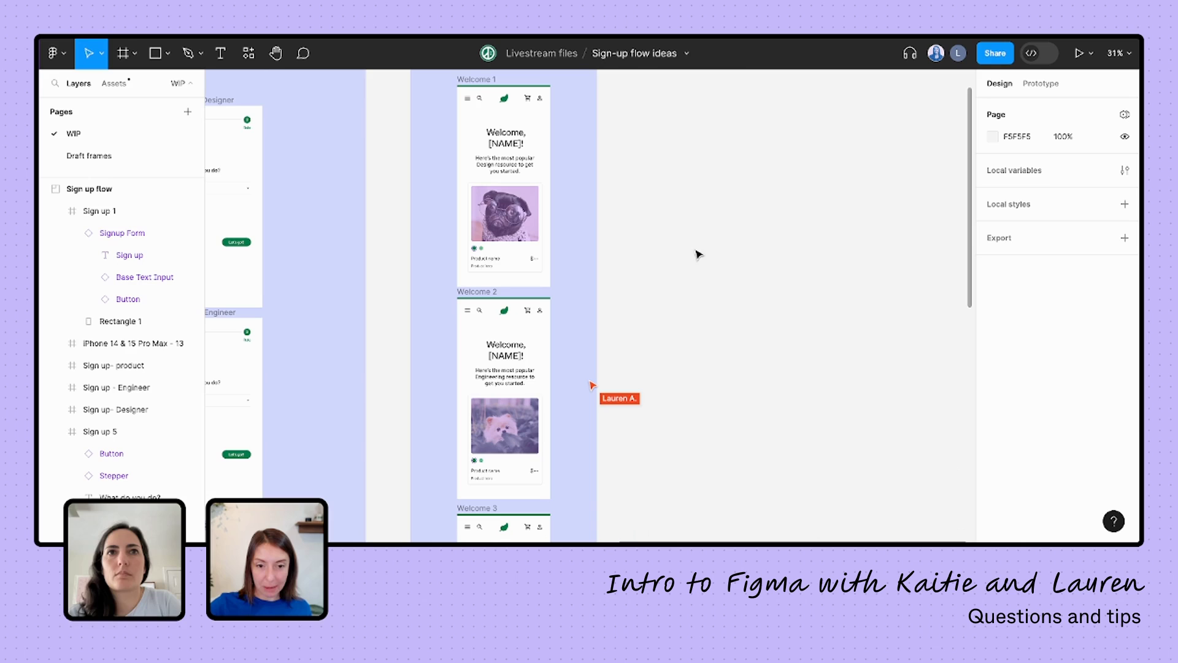
{"action": "double_click", "coordinate": [374, 357]}
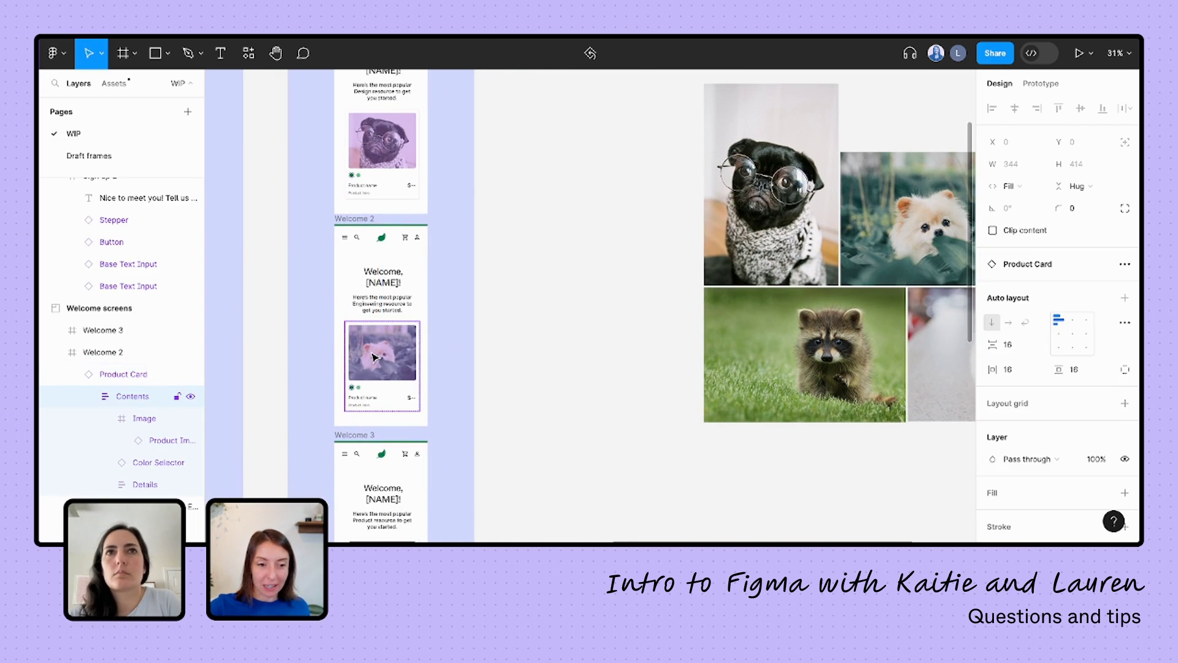
{"action": "double_click", "coordinate": [374, 357]}
{"action": "double_click", "coordinate": [375, 357]}
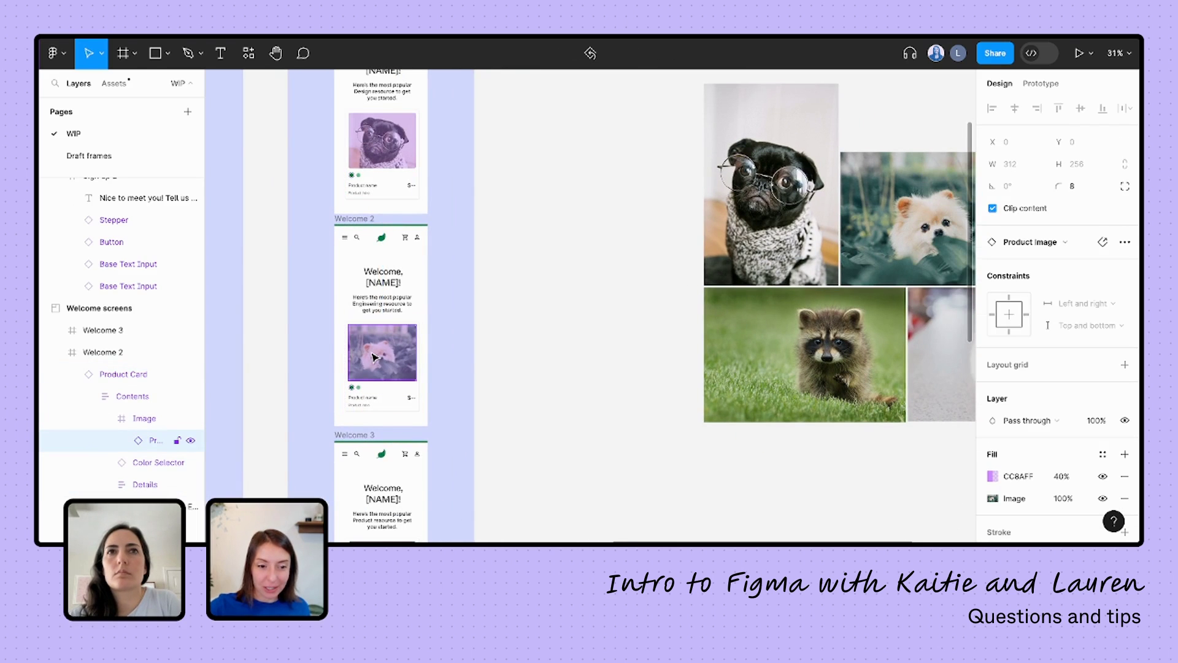
{"action": "left_click", "coordinate": [982, 476]}
{"action": "left_click_drag", "start_coordinate": [982, 476], "coordinate": [695, 201]}
Step: Paste the CC8AFF 40% tint onto the pomeranian, raccoon and hamster photos
{"action": "left_click", "coordinate": [883, 215]}
{"action": "key", "text": "ctrl+v"}
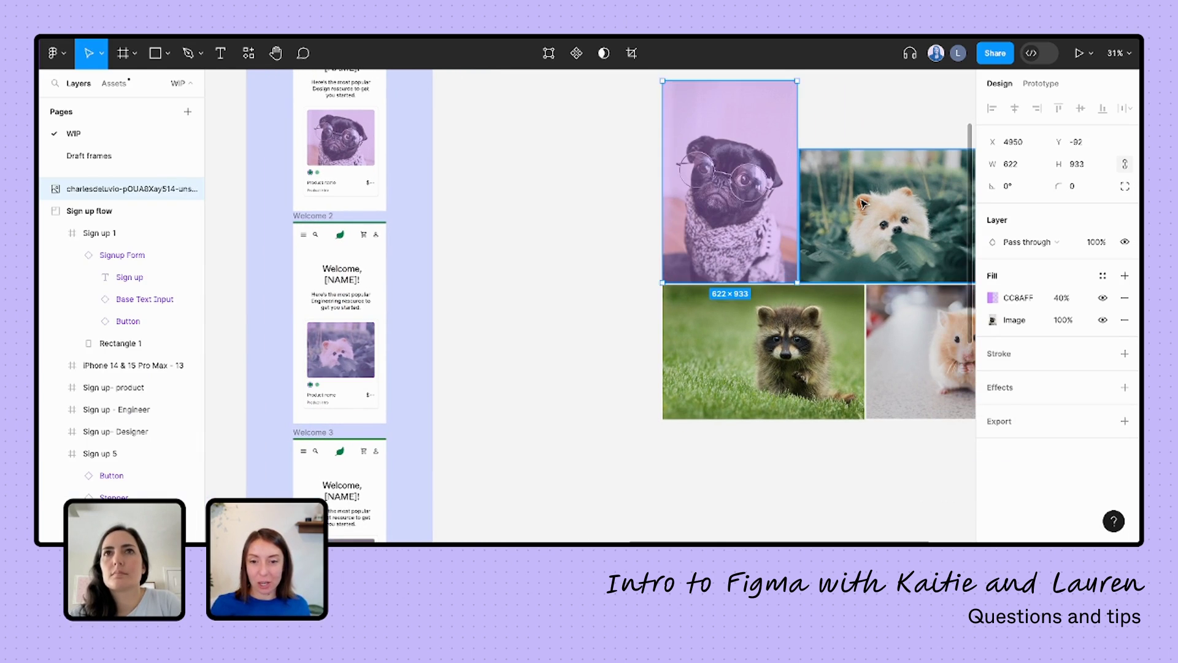
{"action": "left_click", "coordinate": [767, 350]}
{"action": "key", "text": "ctrl+v"}
{"action": "left_click", "coordinate": [931, 362]}
{"action": "key", "text": "ctrl+v"}
{"action": "left_click", "coordinate": [762, 398]}
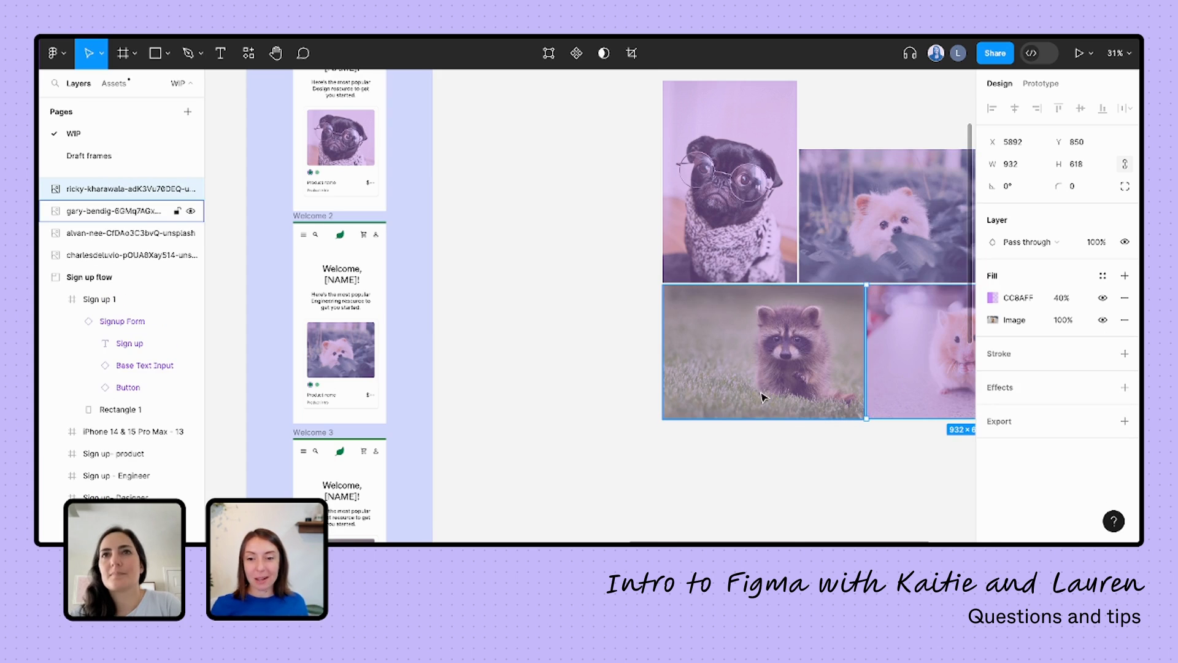
{"action": "scroll", "coordinate": [692, 384], "scroll_direction": "right", "scroll_amount": 3}
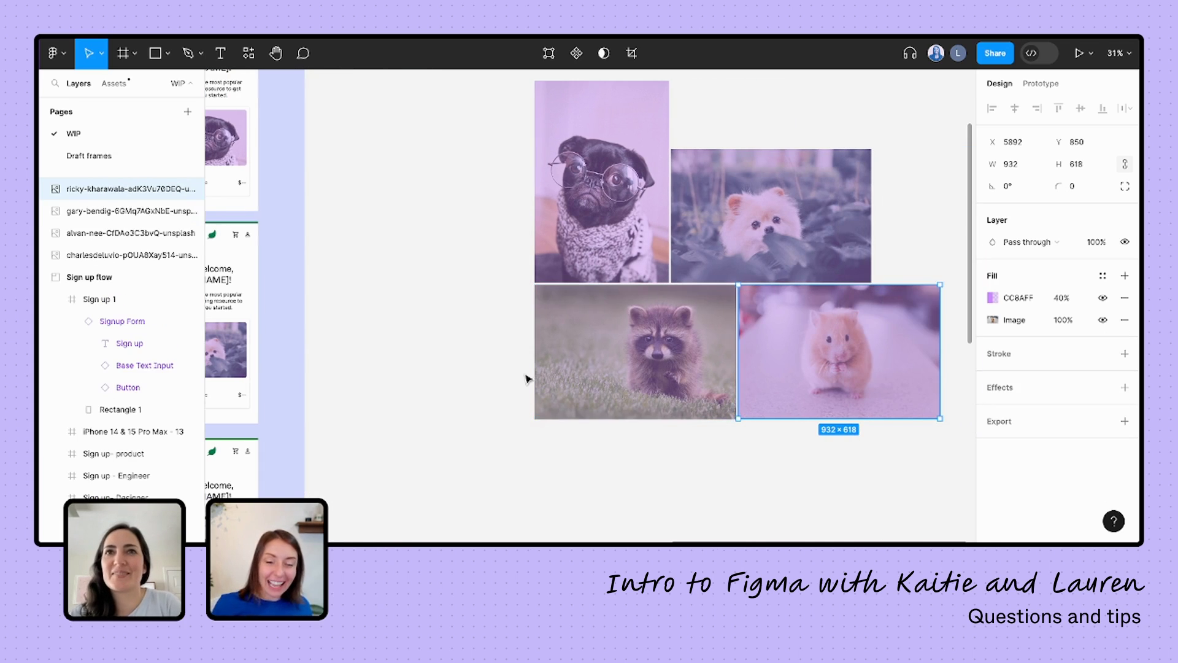
{"action": "scroll", "coordinate": [526, 376], "scroll_direction": "left", "scroll_amount": 7}
{"action": "scroll", "coordinate": [527, 376], "scroll_direction": "left", "scroll_amount": 1}
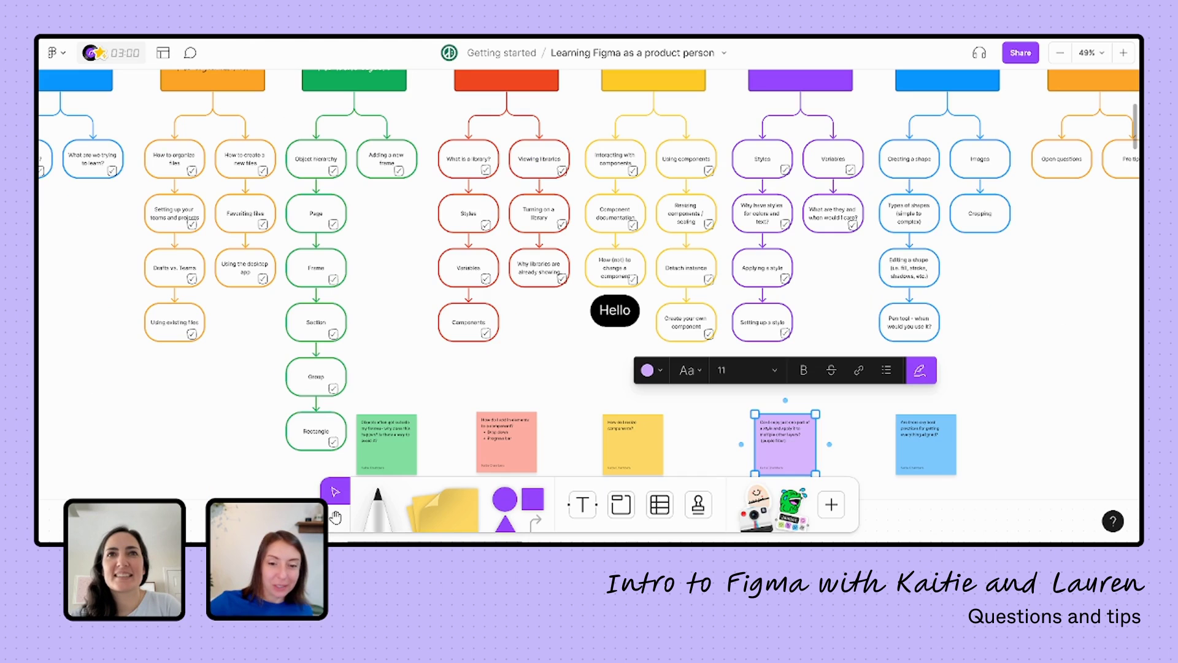
{"action": "scroll", "coordinate": [653, 270], "scroll_direction": "right", "scroll_amount": 5}
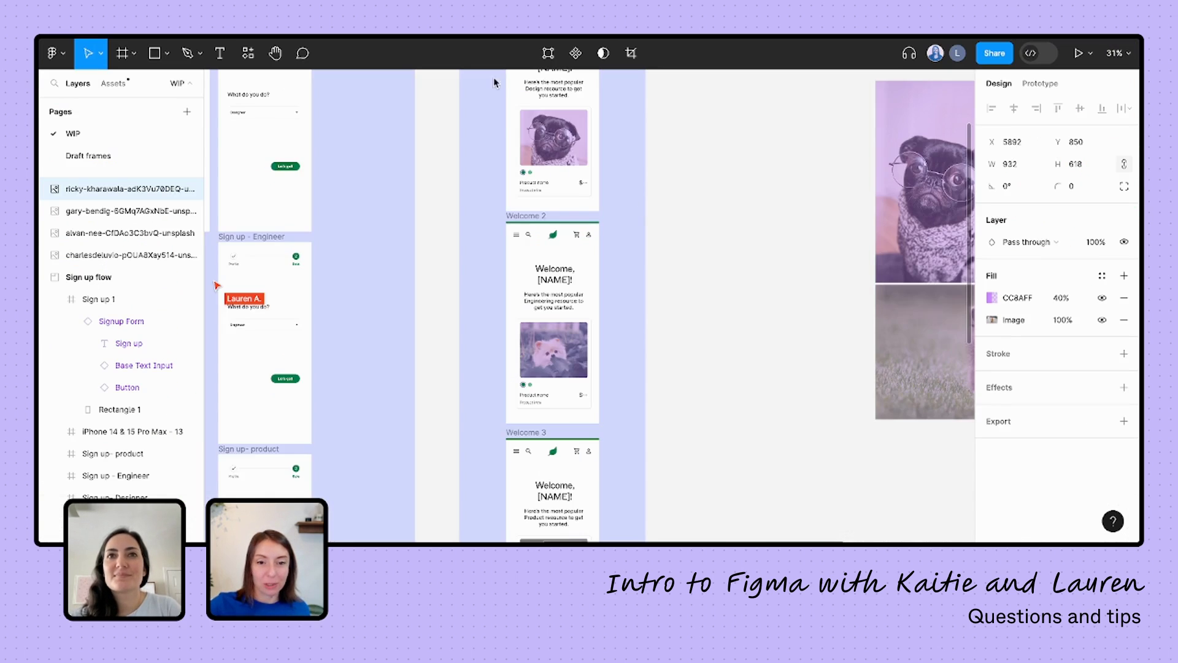
Step: Move the raccoon photo down and to the left, away from the other photos
{"action": "scroll", "coordinate": [330, 89], "scroll_direction": "right", "scroll_amount": 10}
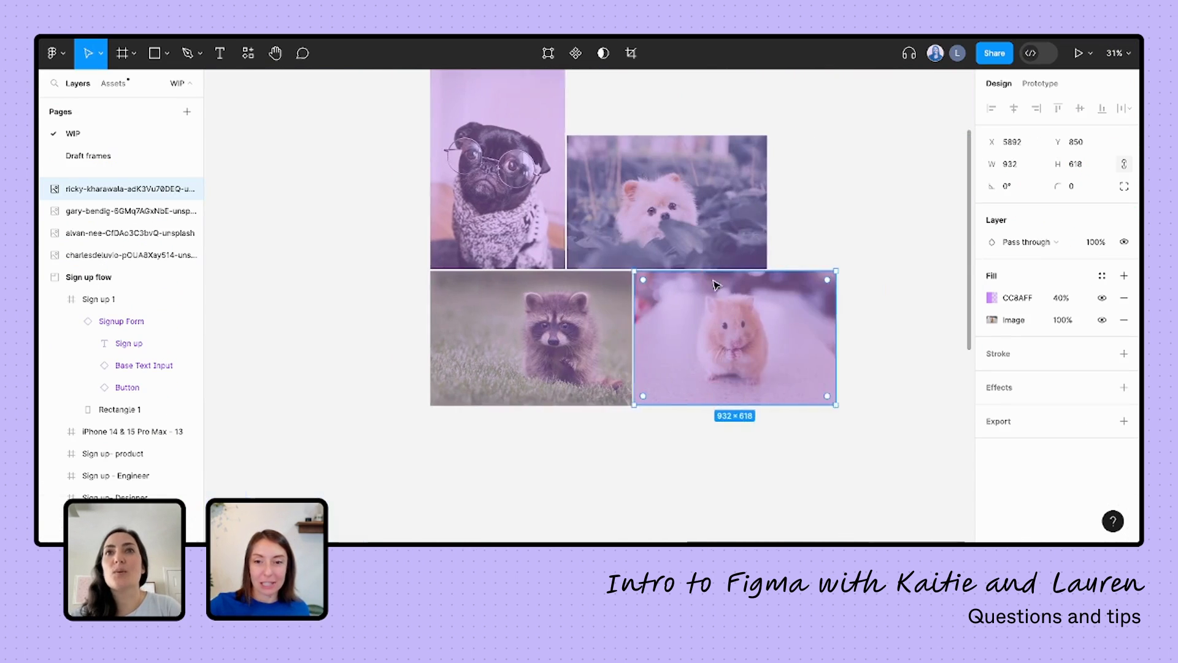
{"action": "left_click_drag", "start_coordinate": [329, 89], "coordinate": [613, 337]}
{"action": "left_click", "coordinate": [456, 393]}
{"action": "left_click_drag", "start_coordinate": [440, 398], "coordinate": [363, 413]}
Step: Undo the accidental Welcome 2 product card move and select all four pet photos
{"action": "scroll", "coordinate": [363, 413], "scroll_direction": "left", "scroll_amount": 6}
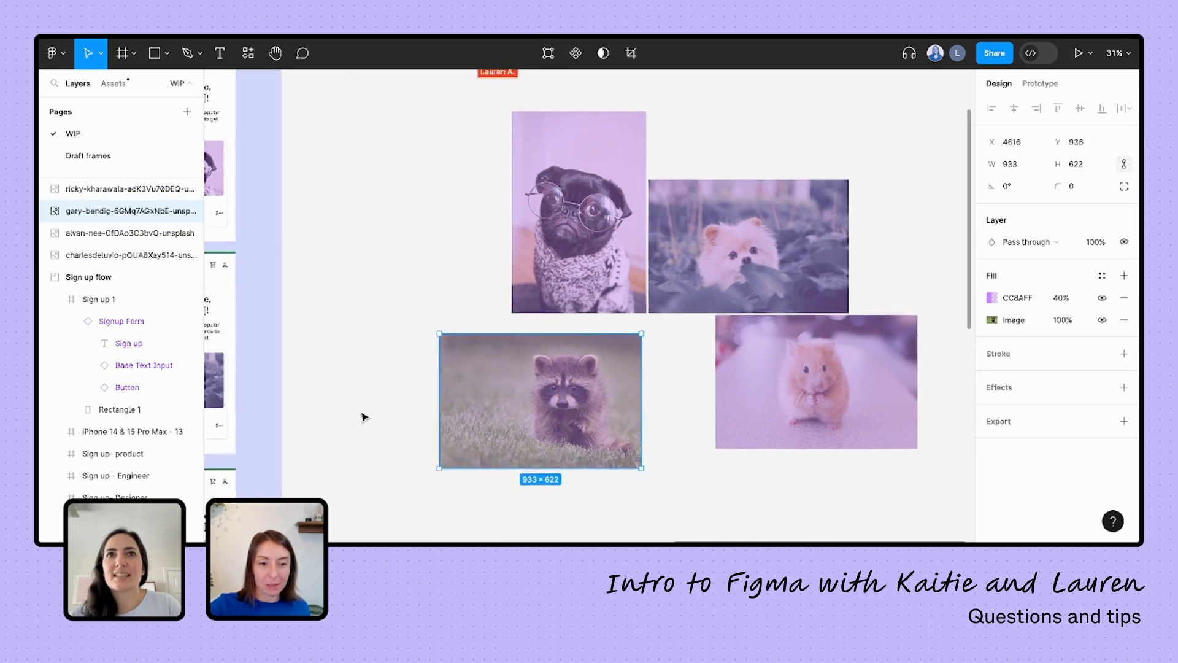
{"action": "left_click_drag", "start_coordinate": [305, 386], "coordinate": [299, 385]}
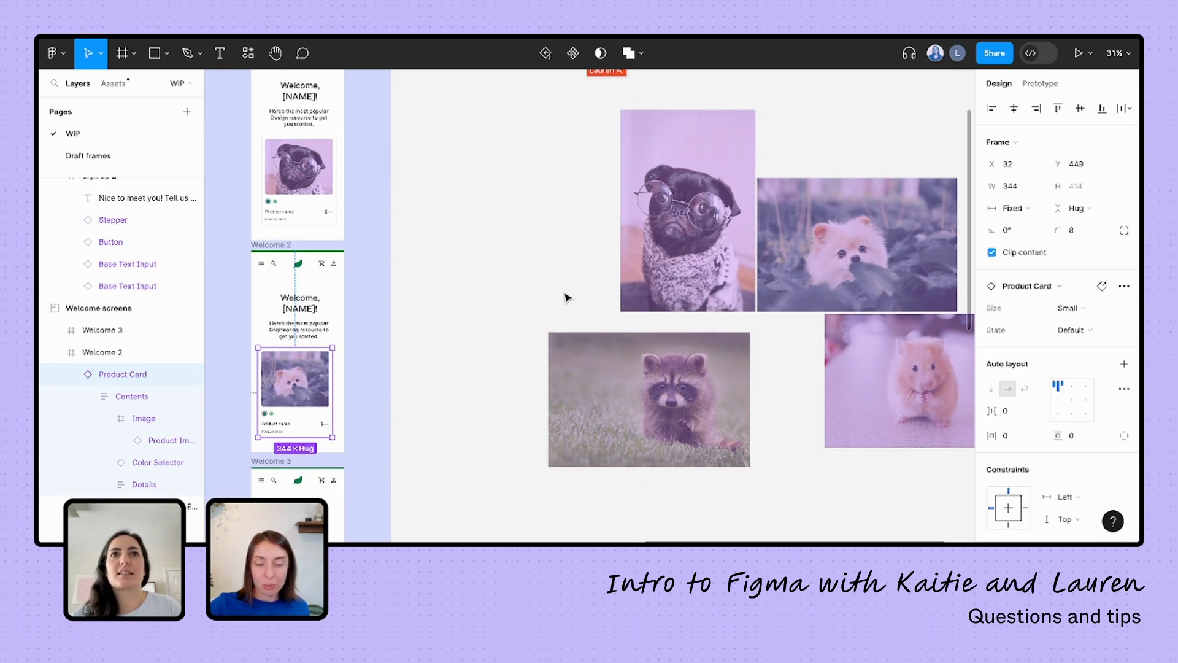
{"action": "key", "text": "ctrl+z"}
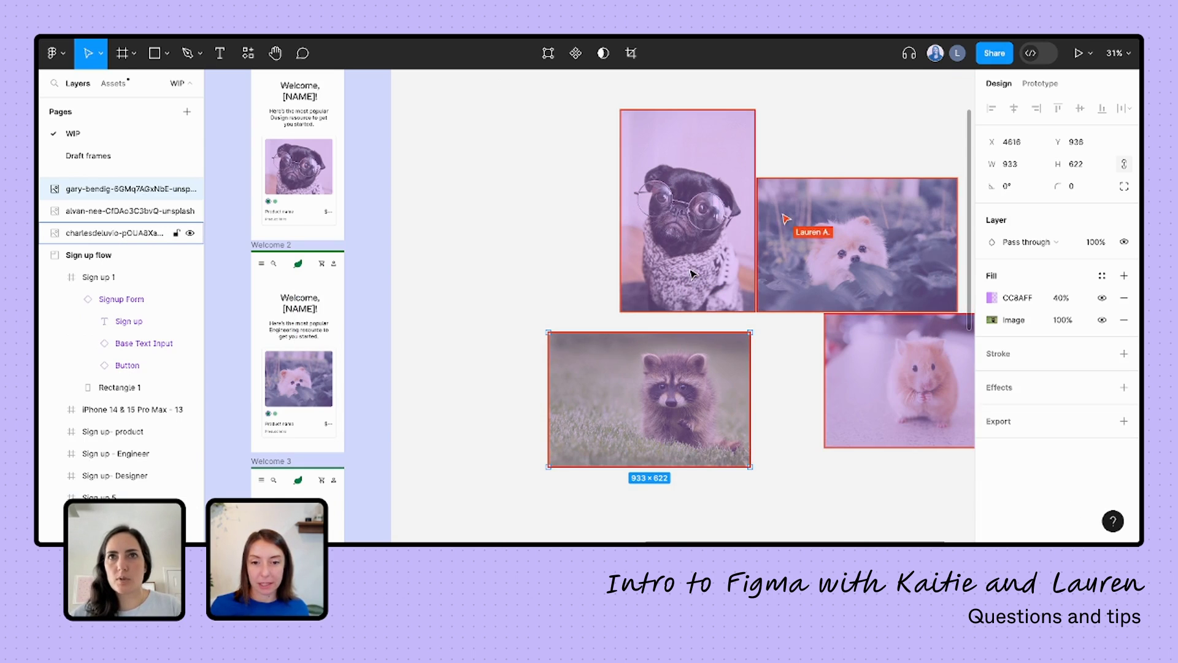
{"action": "scroll", "coordinate": [691, 274], "scroll_direction": "right", "scroll_amount": 4}
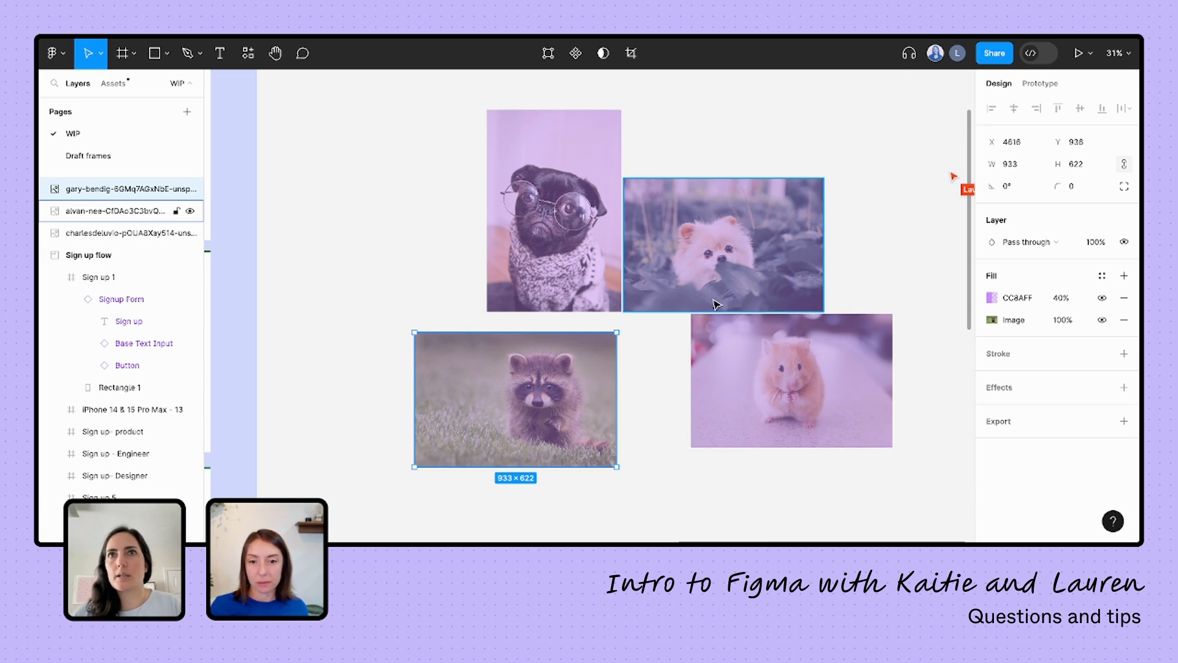
{"action": "left_click_drag", "start_coordinate": [389, 92], "coordinate": [883, 370]}
{"action": "scroll", "coordinate": [883, 371], "scroll_direction": "up", "scroll_amount": 3}
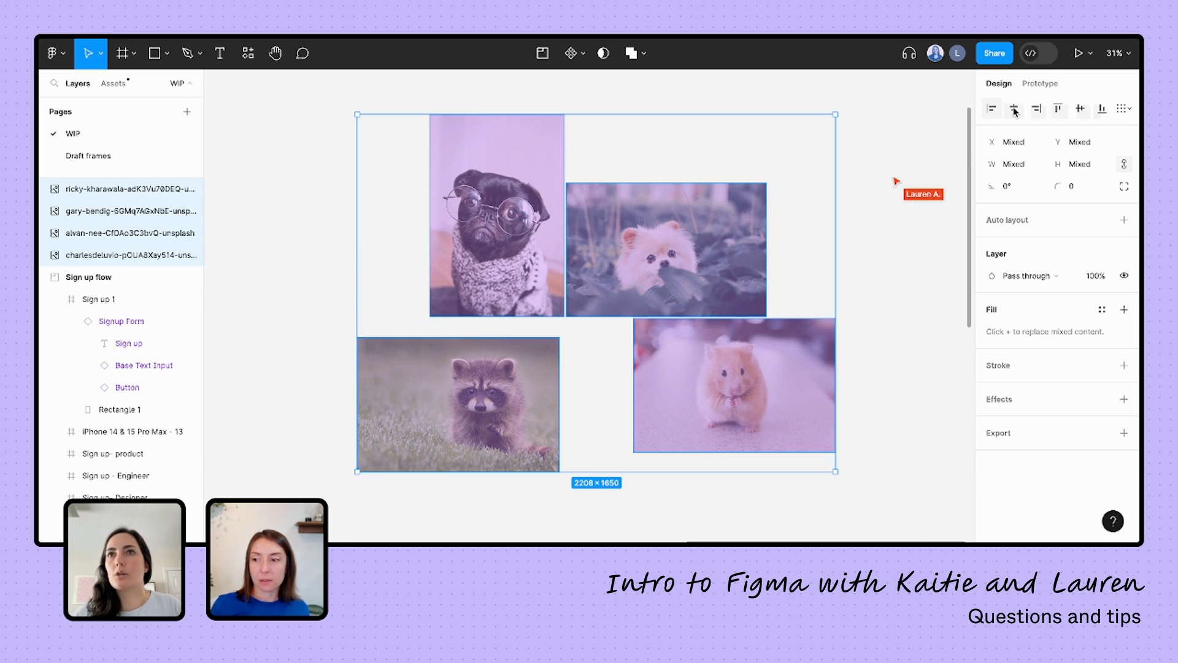
Step: Tidy up the four tinted photos into a grid spaced 178 horizontally and 52 vertically
{"action": "left_click", "coordinate": [1122, 109]}
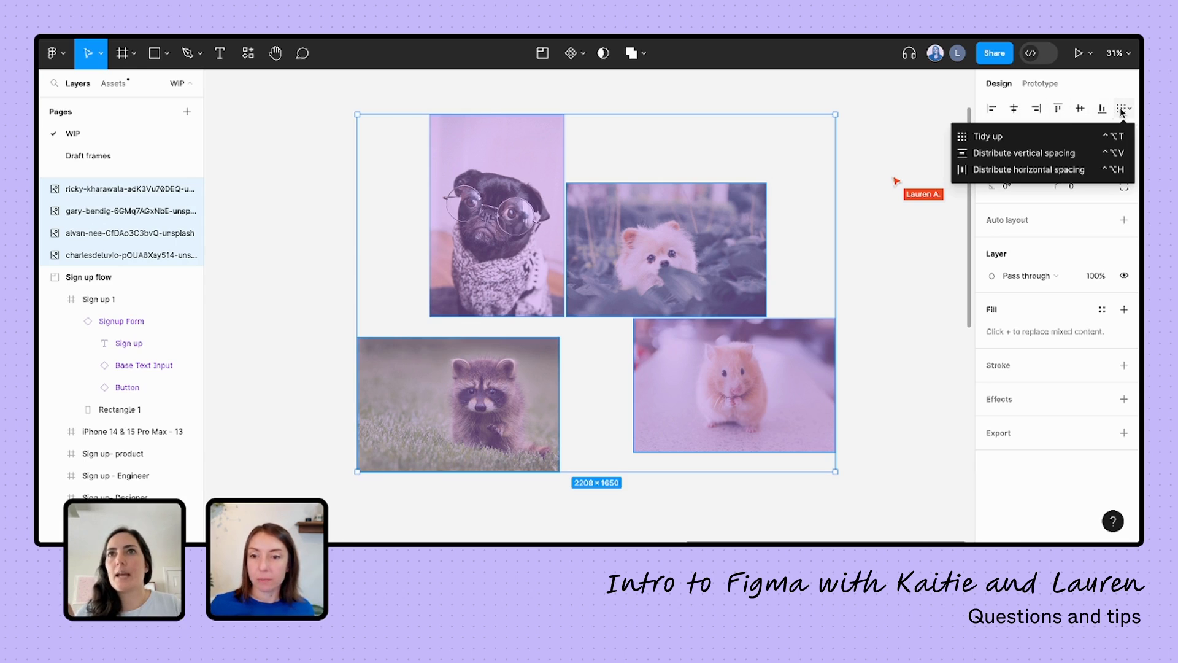
{"action": "left_click", "coordinate": [997, 140]}
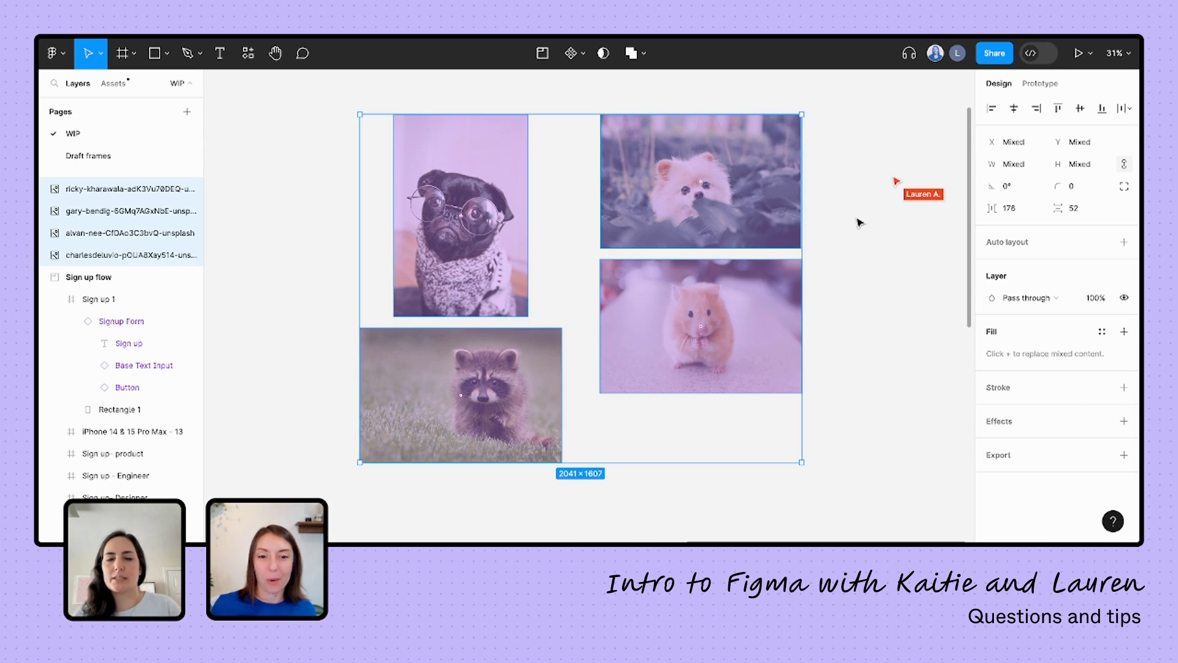
{"action": "mouse_move", "coordinate": [579, 221]}
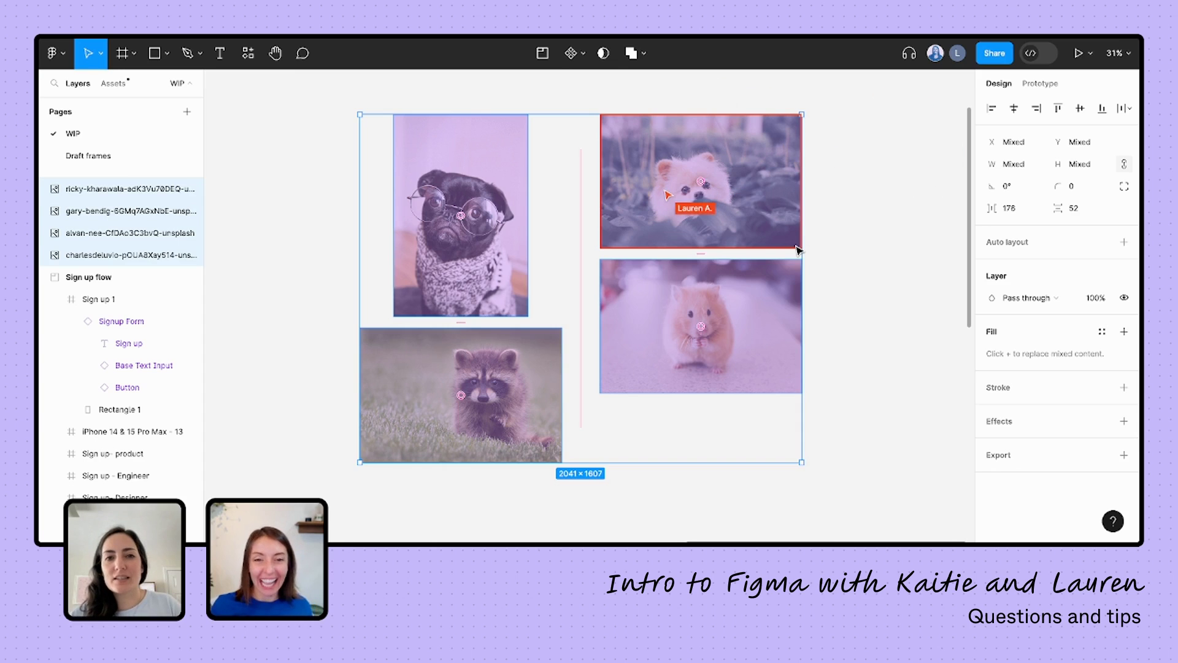
{"action": "left_click", "coordinate": [834, 211]}
{"action": "left_click", "coordinate": [795, 208]}
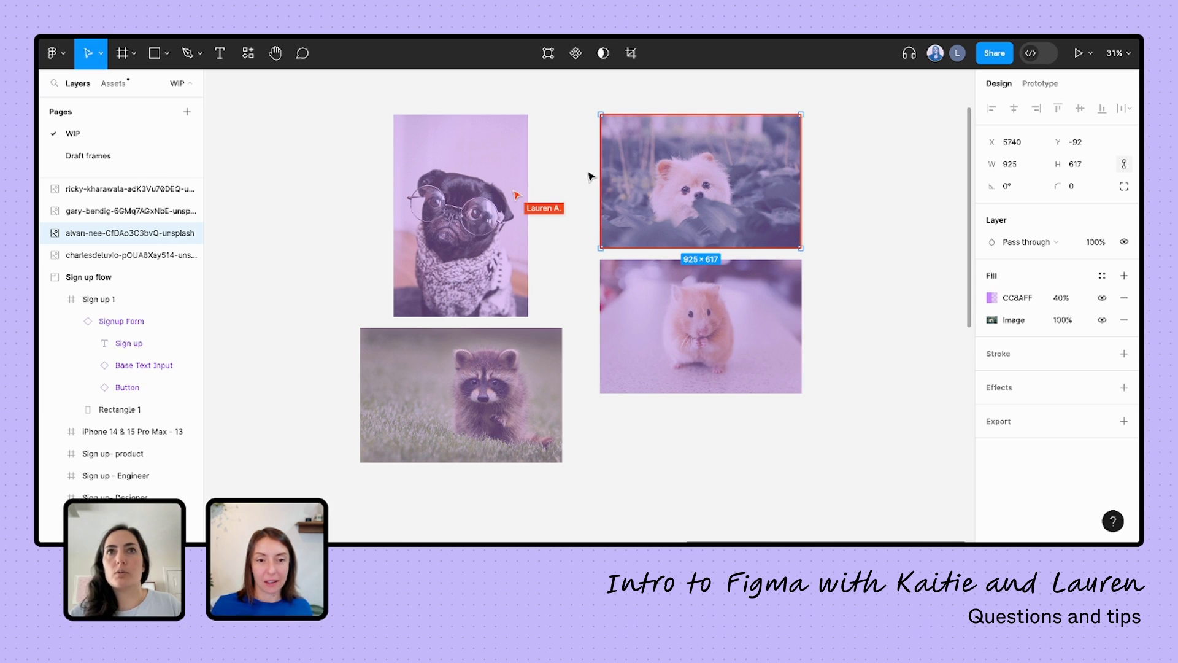
{"action": "key", "text": "alt"}
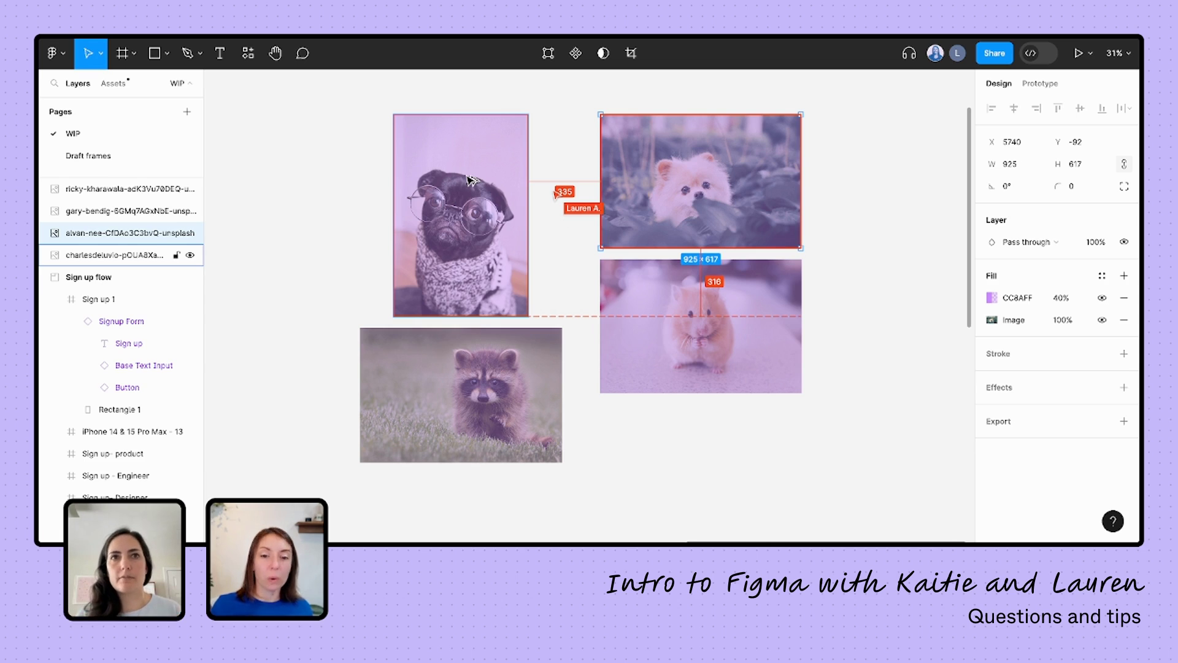
{"action": "left_click", "coordinate": [450, 186]}
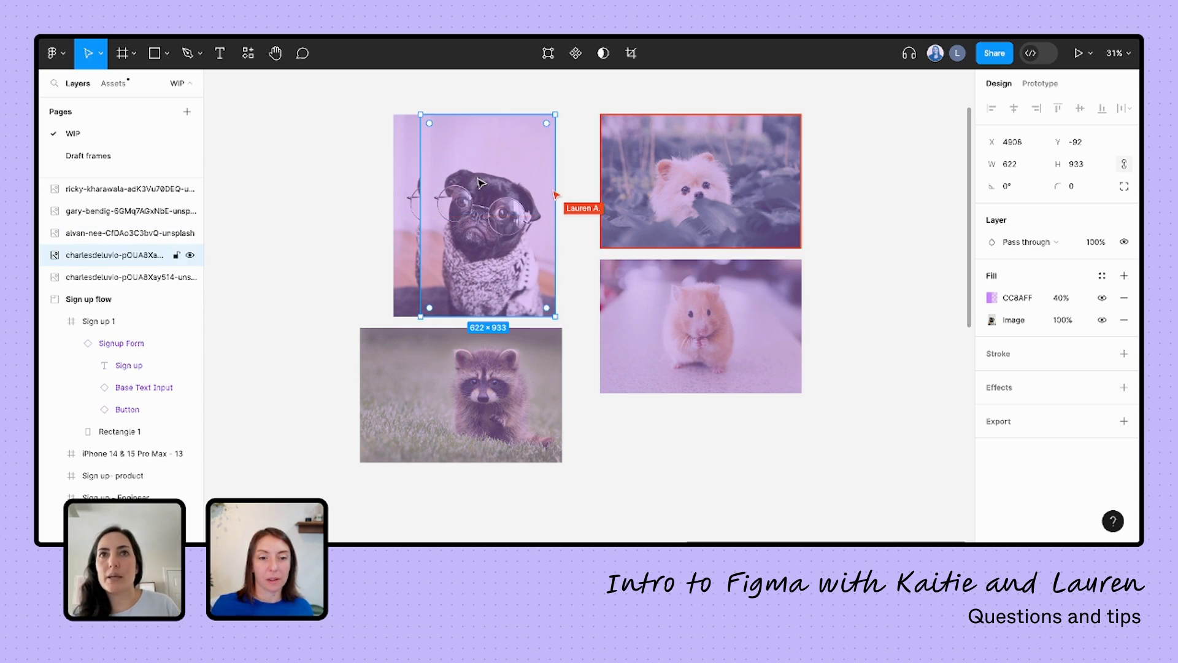
{"action": "left_click_drag", "start_coordinate": [494, 184], "coordinate": [507, 189]}
{"action": "left_click", "coordinate": [631, 183]}
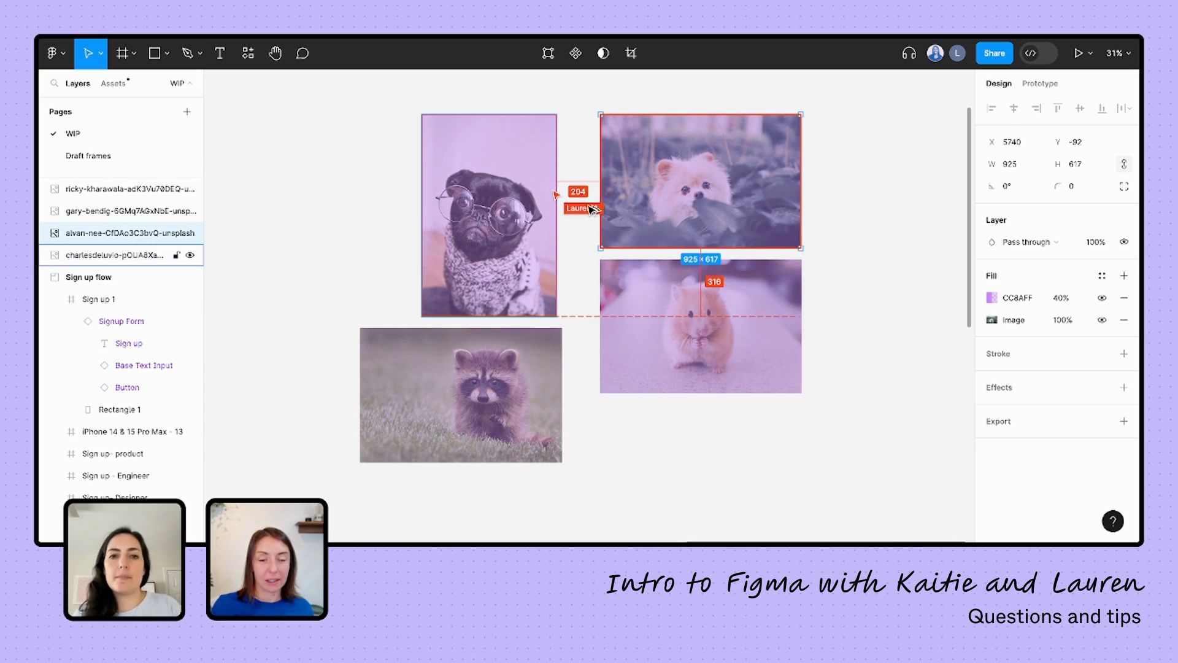
{"action": "left_click", "coordinate": [350, 149]}
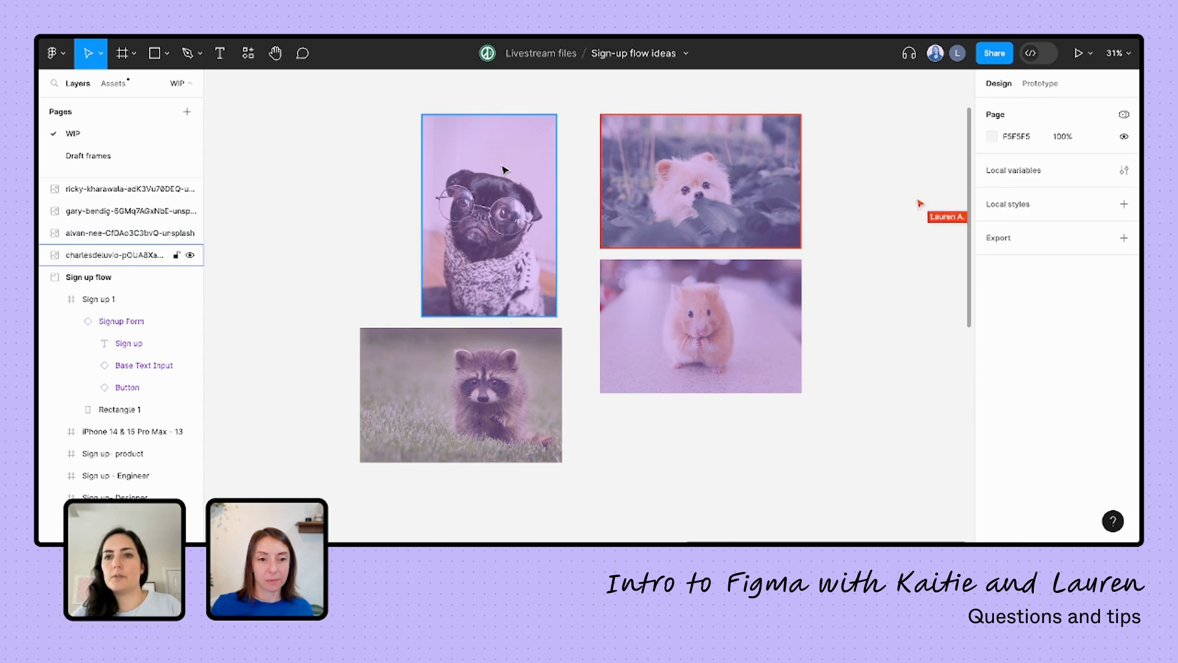
{"action": "key", "text": "ctrl+z"}
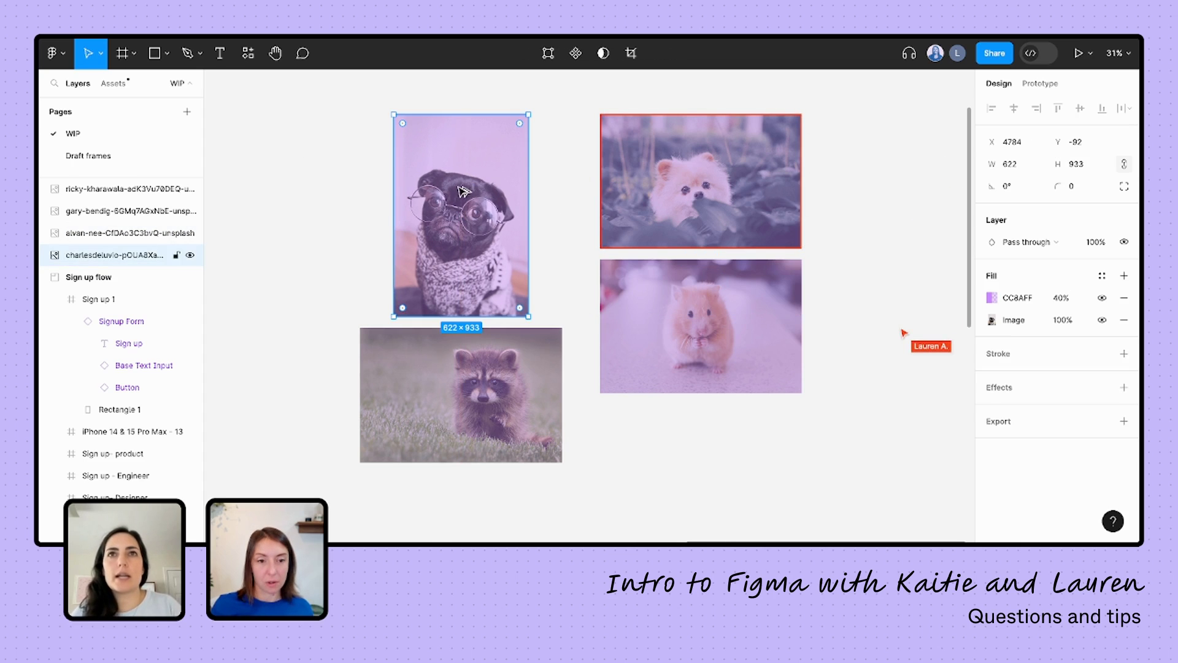
{"action": "key", "text": "shift+Tab"}
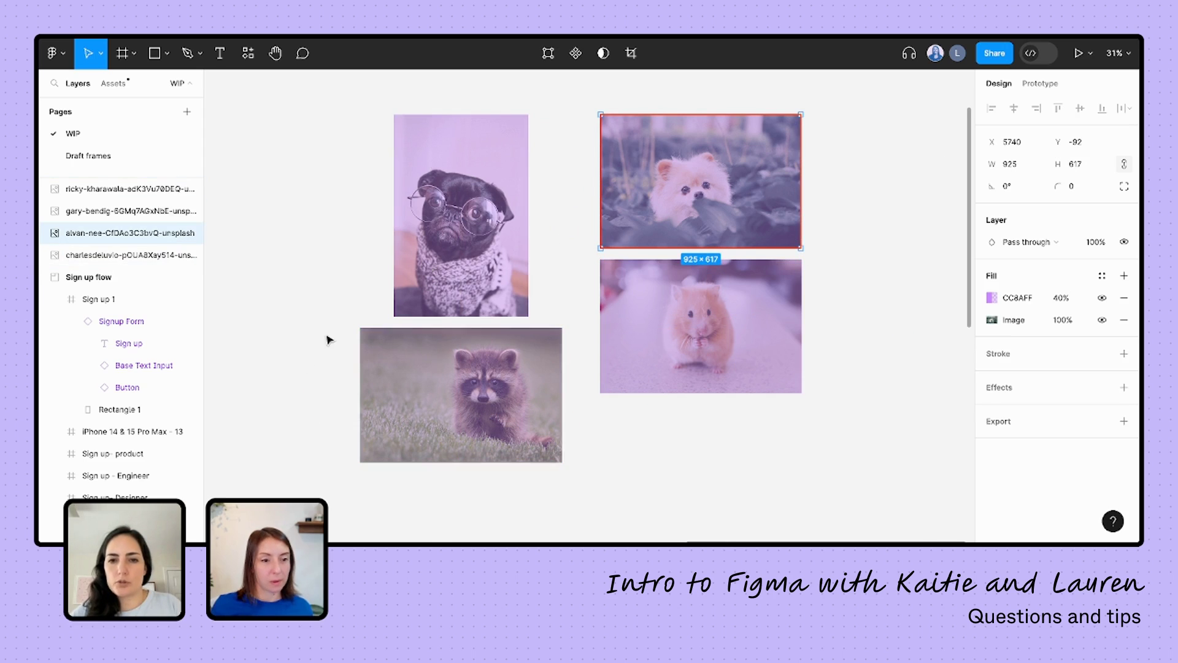
{"action": "scroll", "coordinate": [407, 334], "scroll_direction": "left", "scroll_amount": 5}
Step: Inspect the Welcome 2 Product Card's distances to its screen edges, then deselect it
{"action": "scroll", "coordinate": [407, 335], "scroll_direction": "left", "scroll_amount": 4}
{"action": "scroll", "coordinate": [579, 426], "scroll_direction": "down", "scroll_amount": 4}
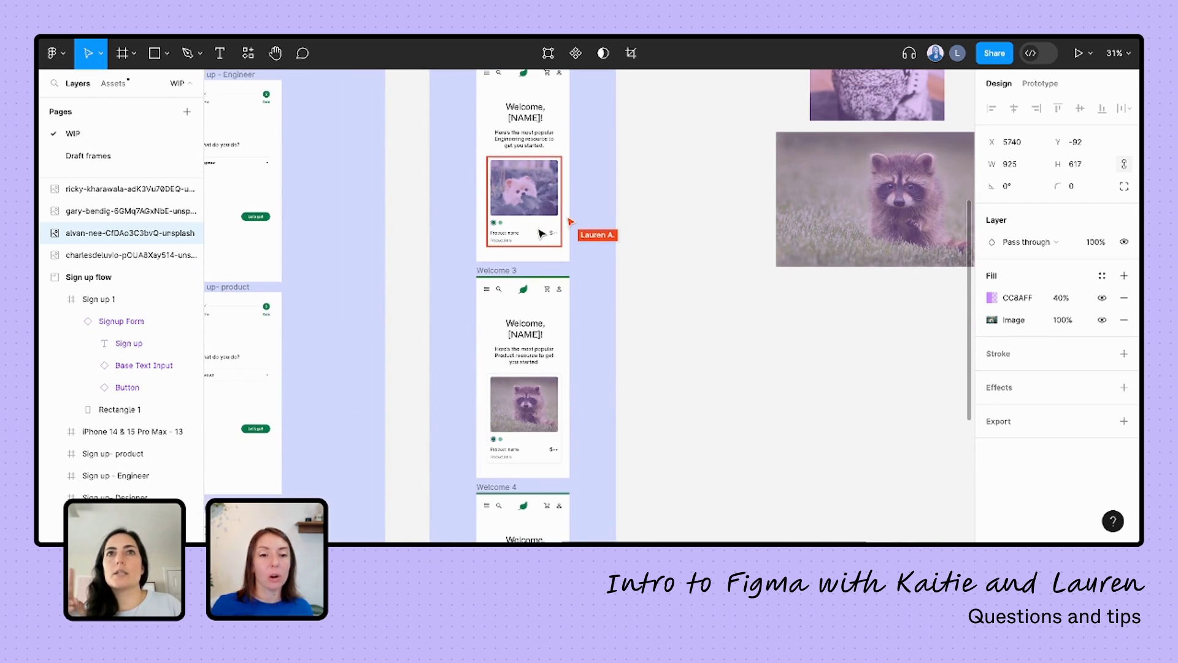
{"action": "scroll", "coordinate": [542, 233], "scroll_direction": "up", "scroll_amount": 5}
{"action": "scroll", "coordinate": [539, 232], "scroll_direction": "up", "scroll_amount": 3}
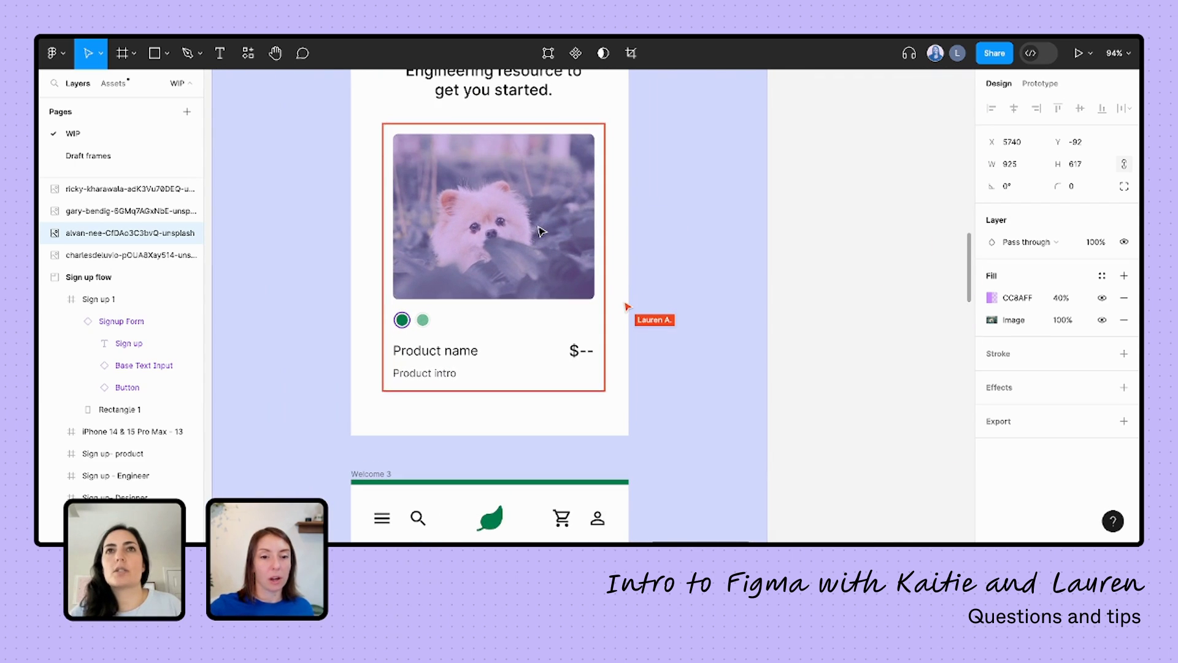
{"action": "key", "text": "Escape"}
{"action": "left_click", "coordinate": [522, 256]}
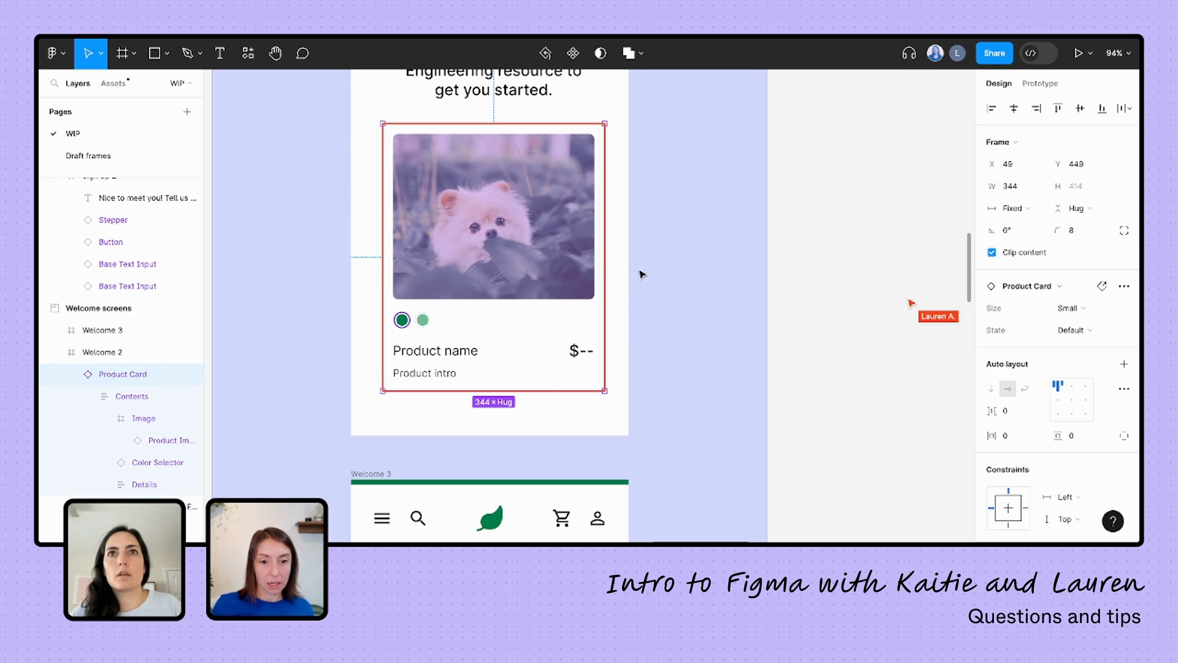
{"action": "key", "text": "alt"}
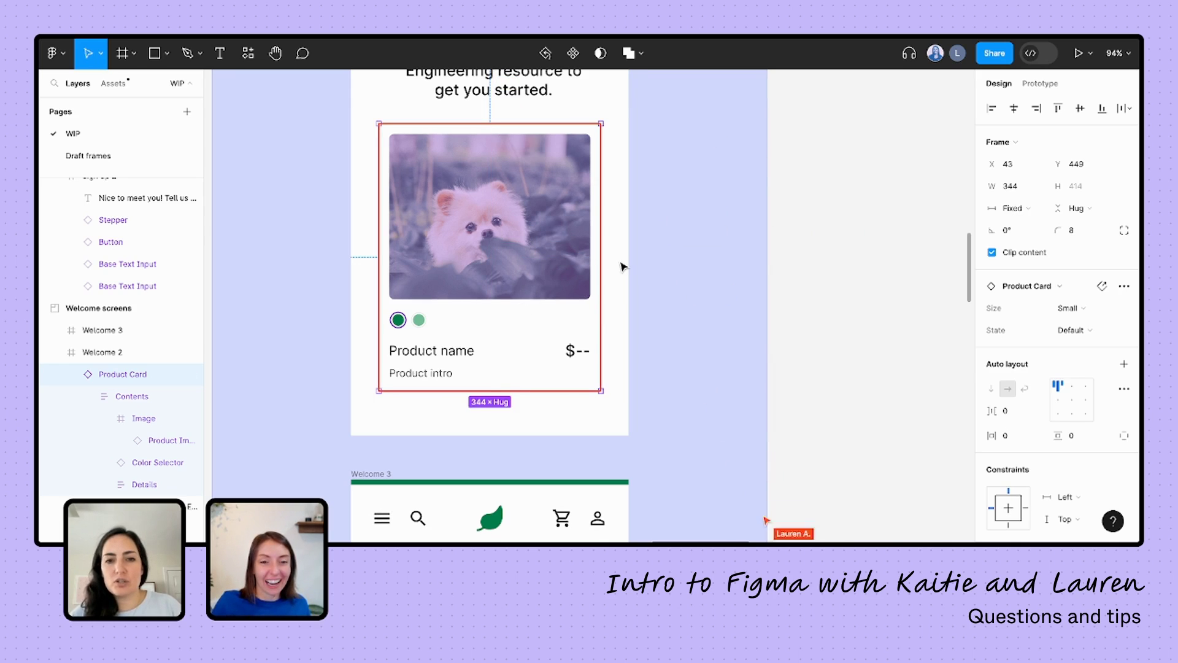
{"action": "scroll", "coordinate": [712, 362], "scroll_direction": "down", "scroll_amount": 5}
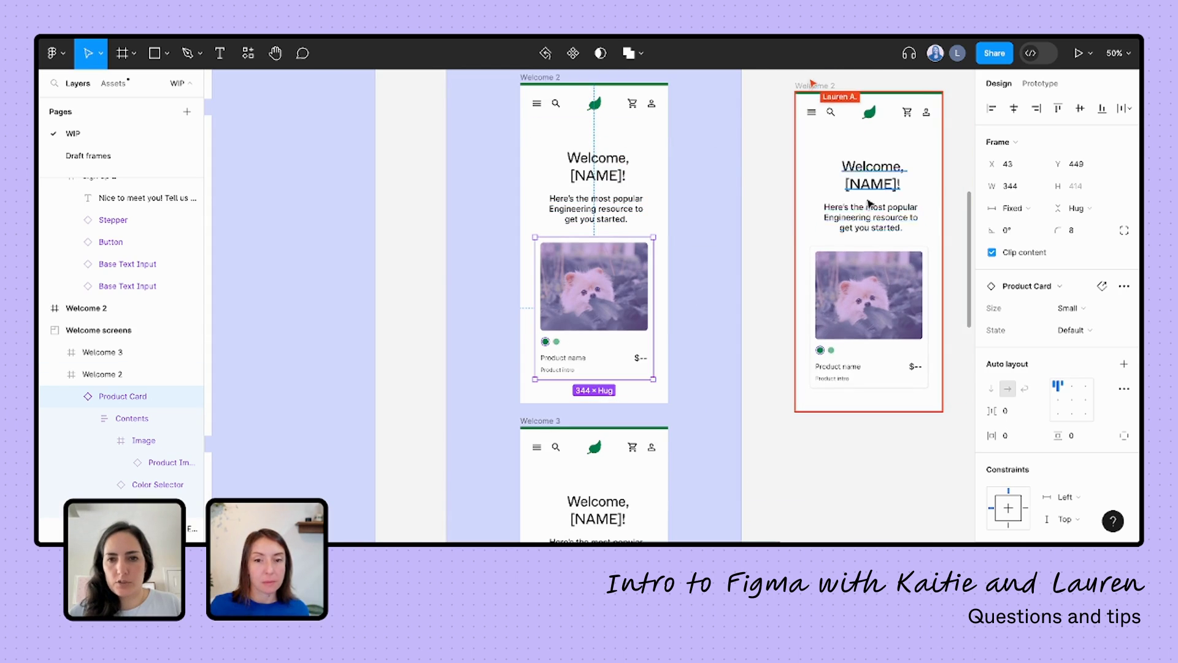
{"action": "scroll", "coordinate": [804, 248], "scroll_direction": "right", "scroll_amount": 5}
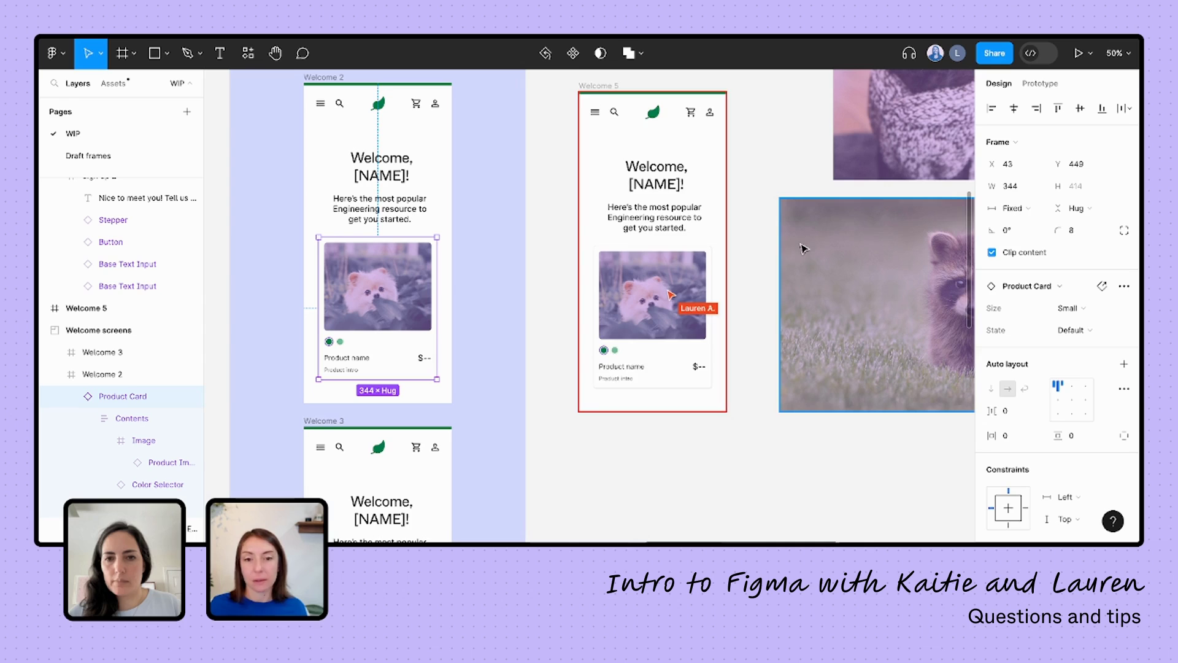
{"action": "left_click", "coordinate": [543, 273]}
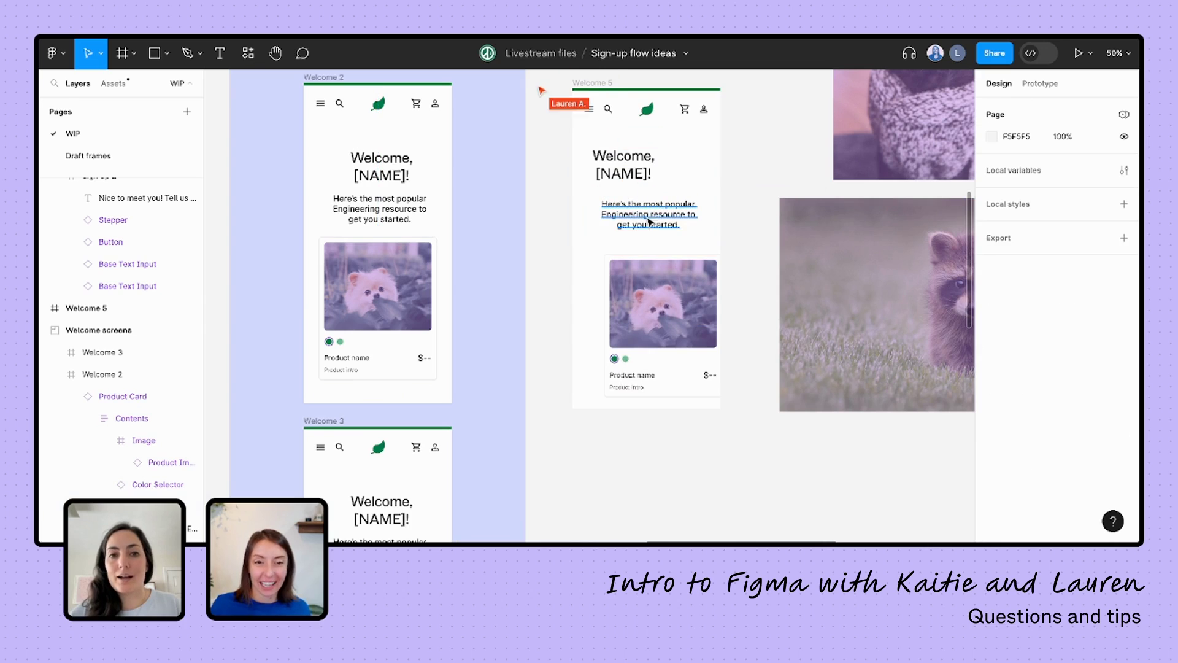
Step: Align the Welcome 5 heading and Product Card on the frame's horizontal centre line
{"action": "left_click", "coordinate": [619, 167]}
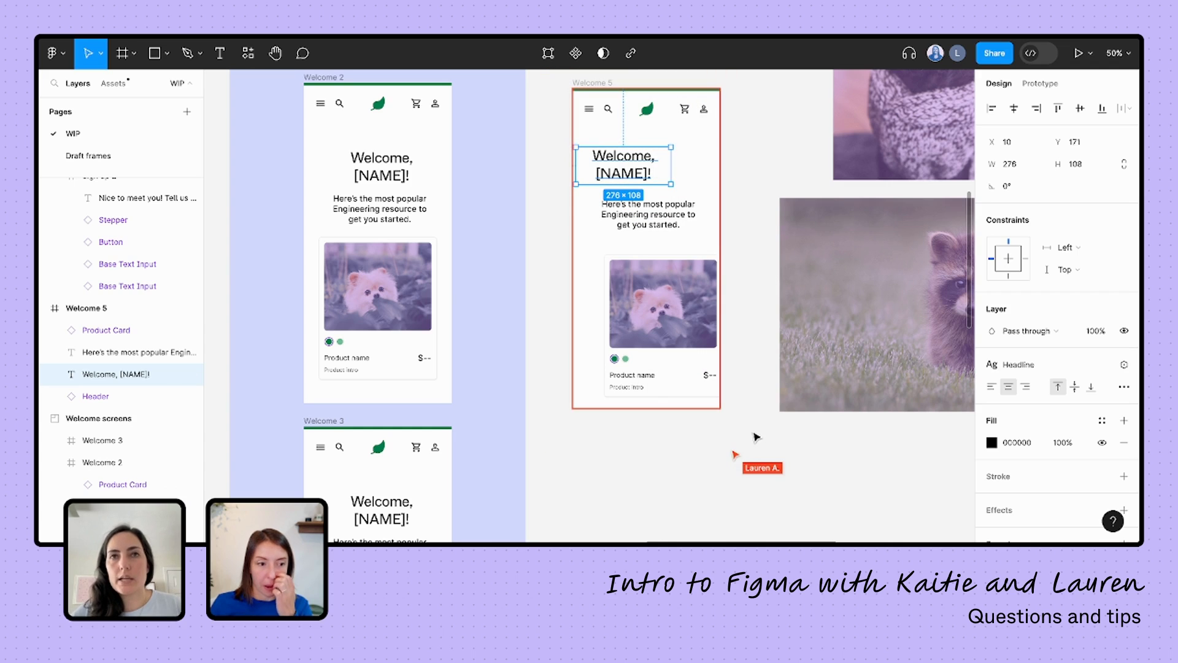
{"action": "left_click", "coordinate": [757, 405]}
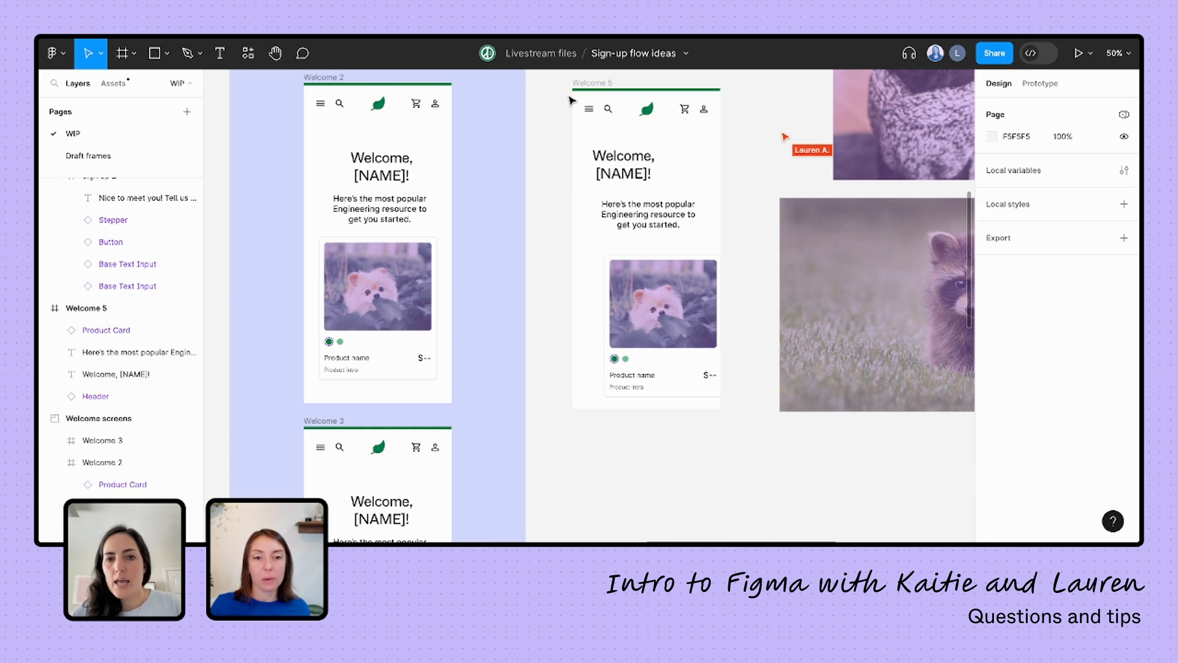
{"action": "left_click_drag", "start_coordinate": [577, 144], "coordinate": [638, 264]}
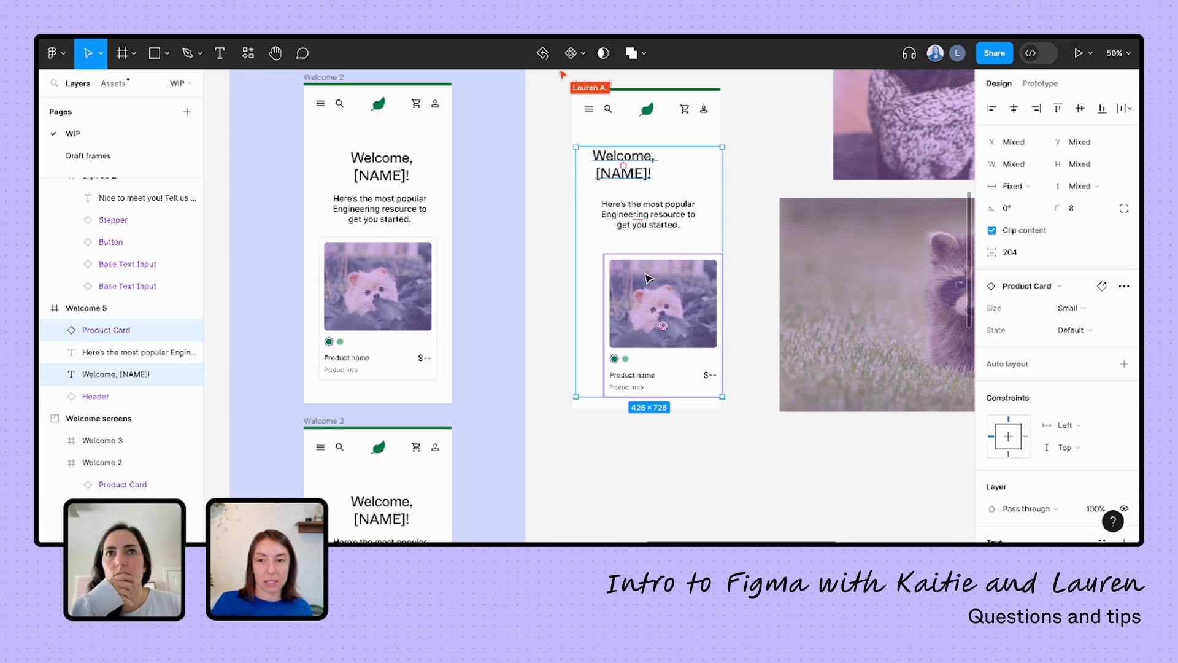
{"action": "left_click", "coordinate": [1016, 109]}
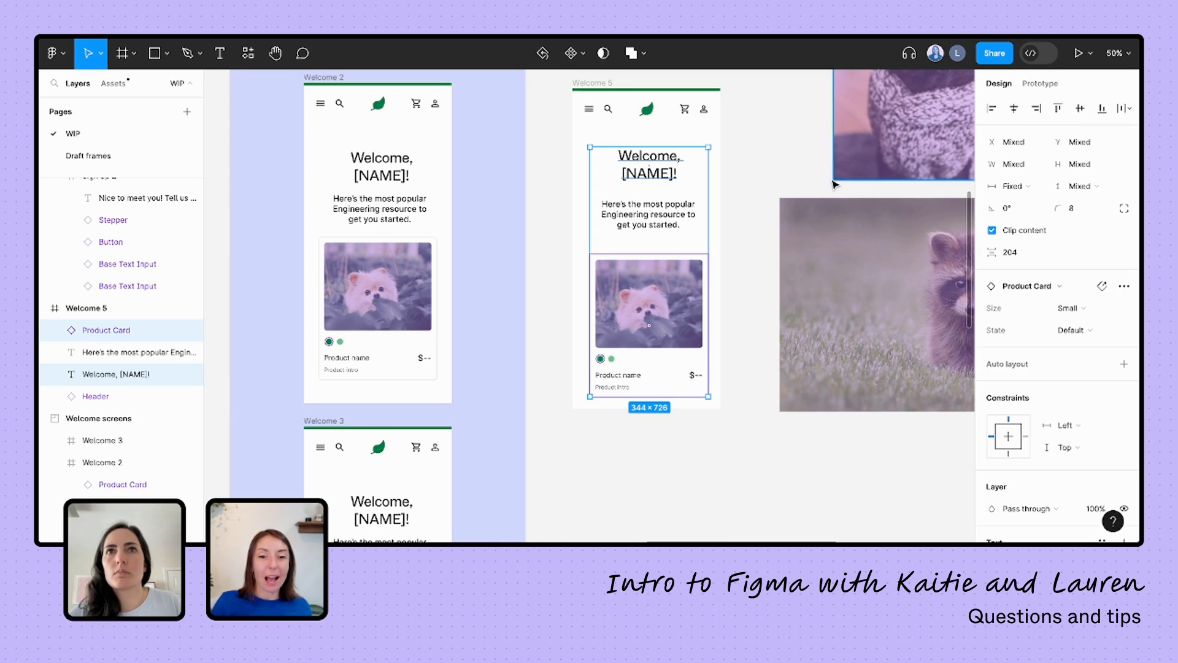
{"action": "left_click_drag", "start_coordinate": [642, 299], "coordinate": [646, 295]}
{"action": "left_click", "coordinate": [762, 215]}
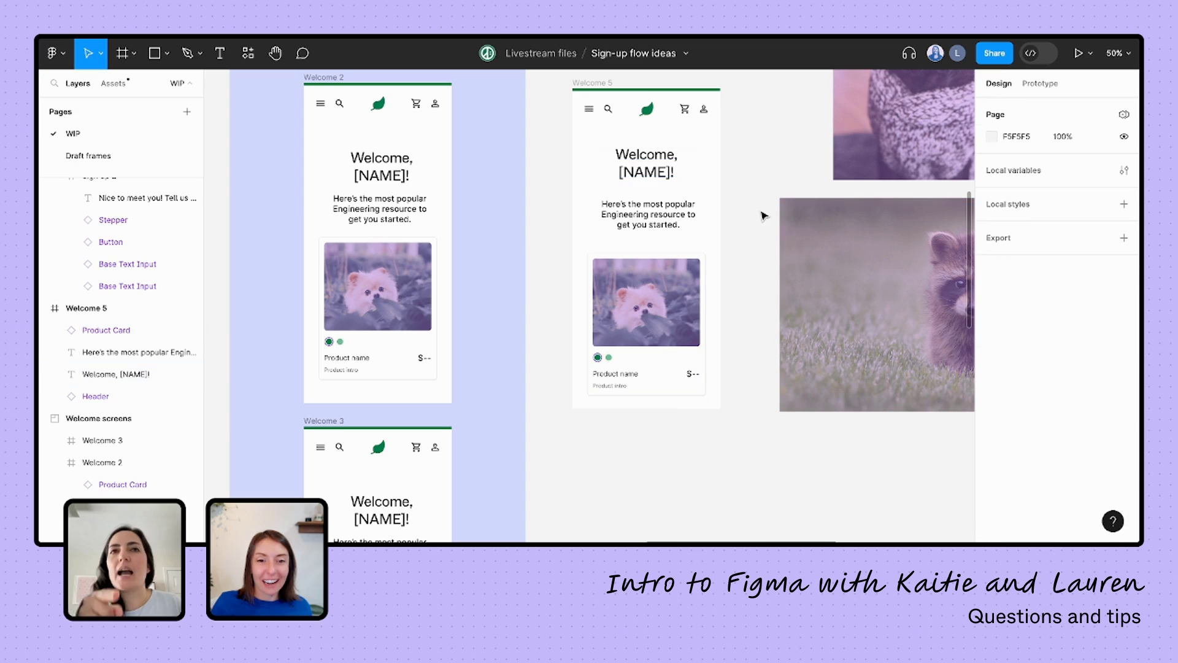
{"action": "left_click", "coordinate": [640, 170]}
{"action": "left_click", "coordinate": [656, 307], "text": "shift"}
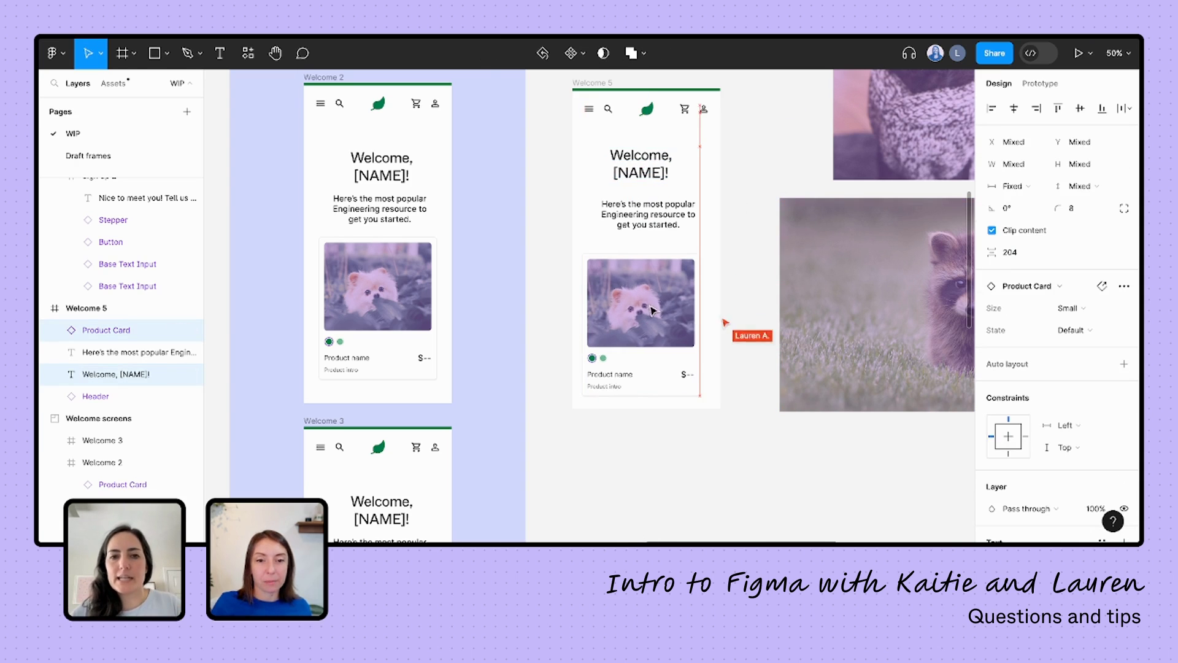
{"action": "left_click_drag", "start_coordinate": [658, 308], "coordinate": [659, 309]}
Step: Check the Welcome 5 Product Card sits 43 in from each side edge
{"action": "left_click", "coordinate": [681, 313]}
{"action": "key", "text": "alt"}
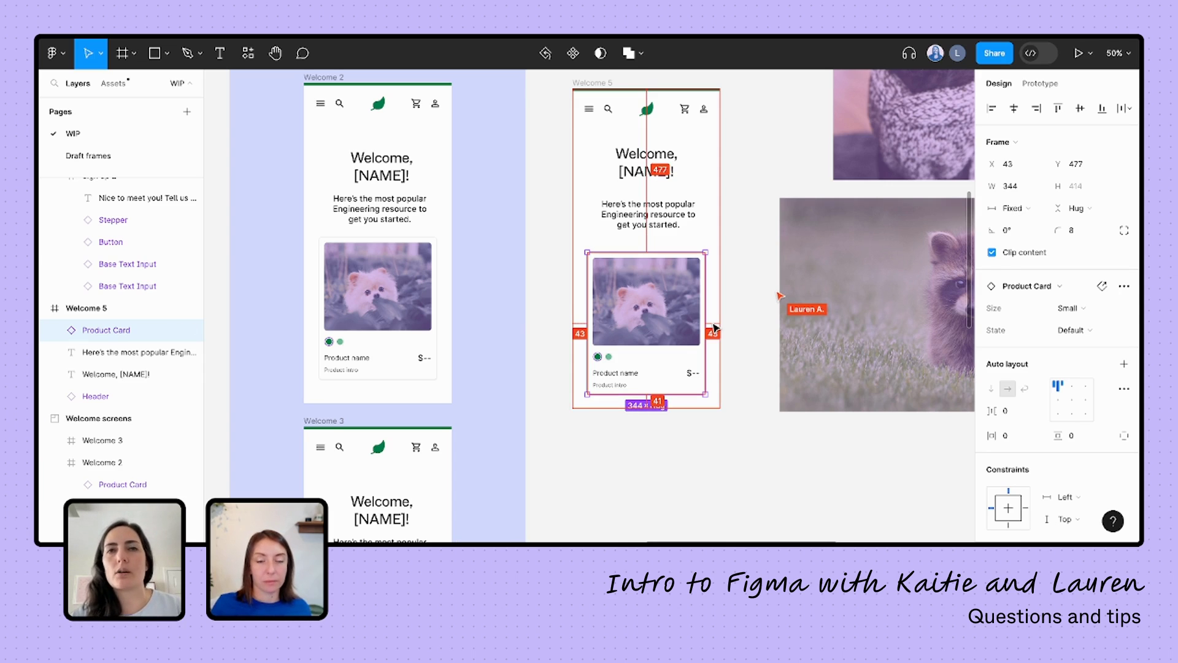
{"action": "scroll", "coordinate": [639, 346], "scroll_direction": "up", "scroll_amount": 2}
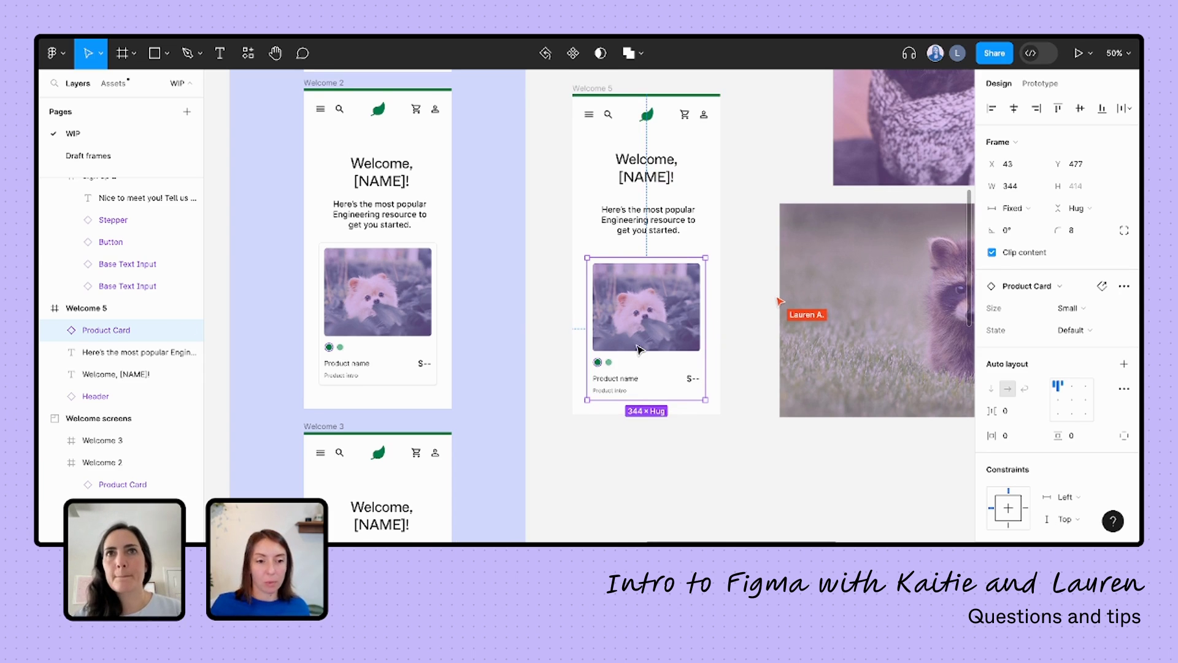
{"action": "scroll", "coordinate": [639, 349], "scroll_direction": "down", "scroll_amount": 2}
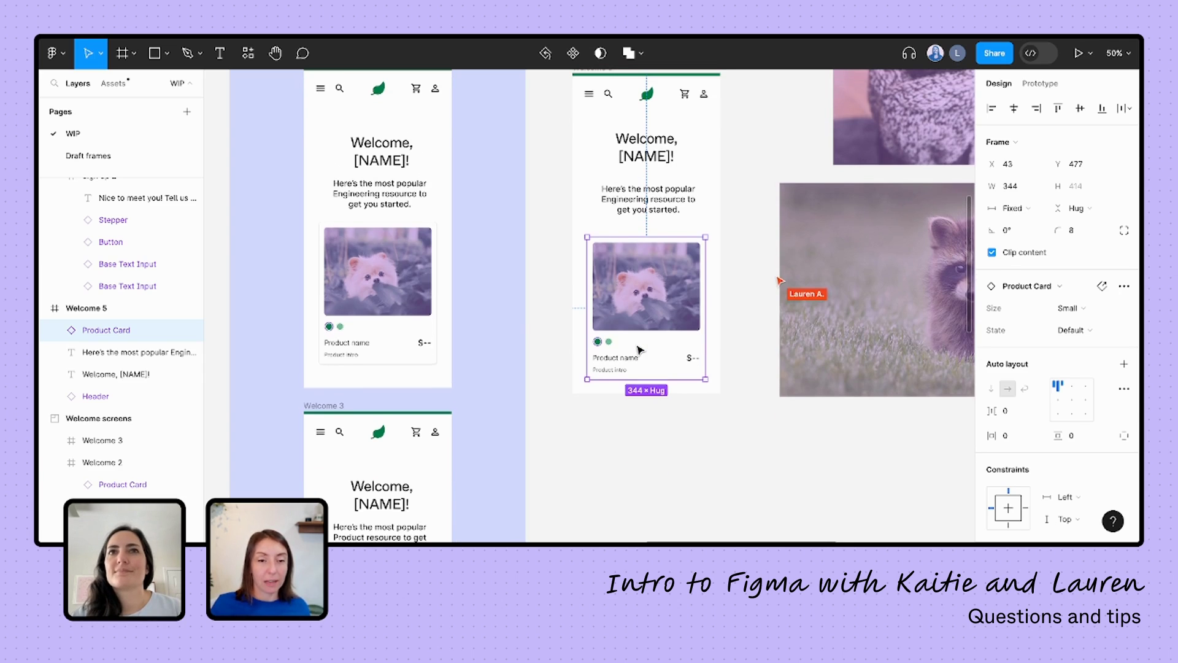
{"action": "scroll", "coordinate": [638, 341], "scroll_direction": "up", "scroll_amount": 2}
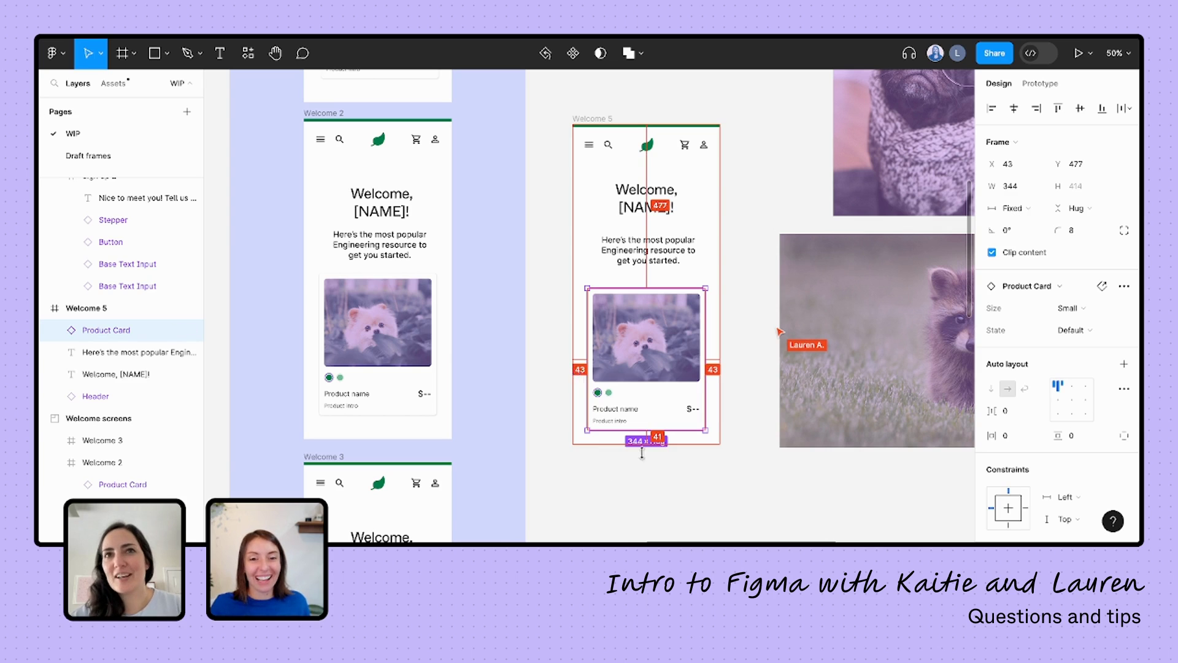
{"action": "scroll", "coordinate": [771, 278], "scroll_direction": "down", "scroll_amount": 5}
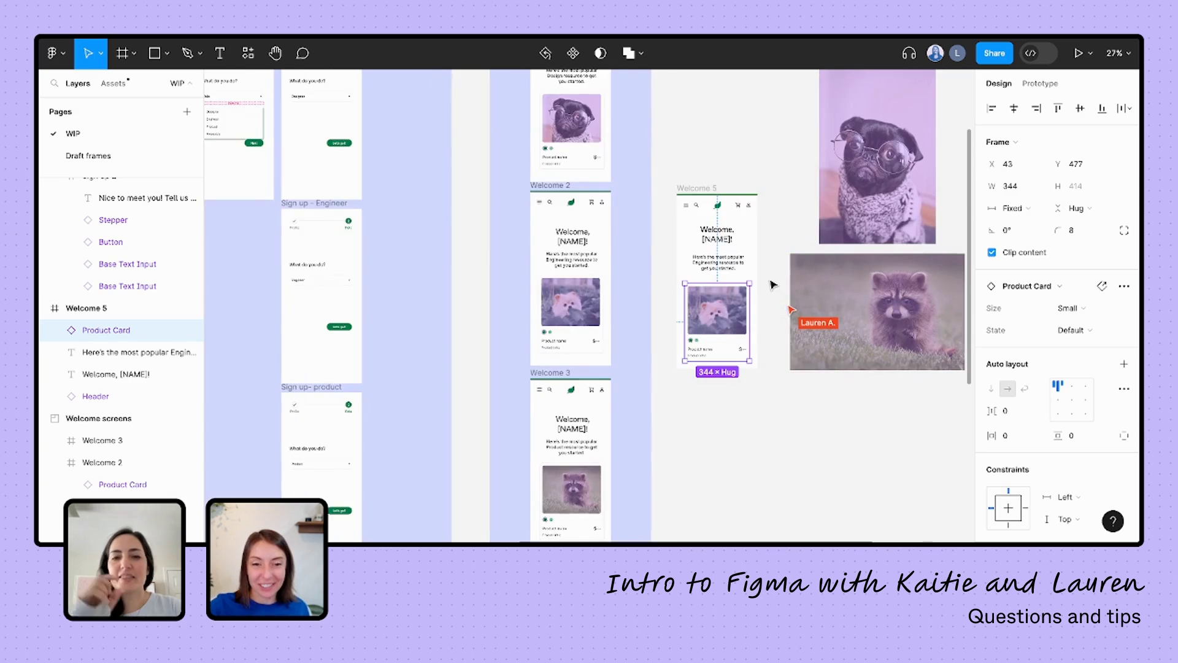
{"action": "scroll", "coordinate": [771, 278], "scroll_direction": "up", "scroll_amount": 6}
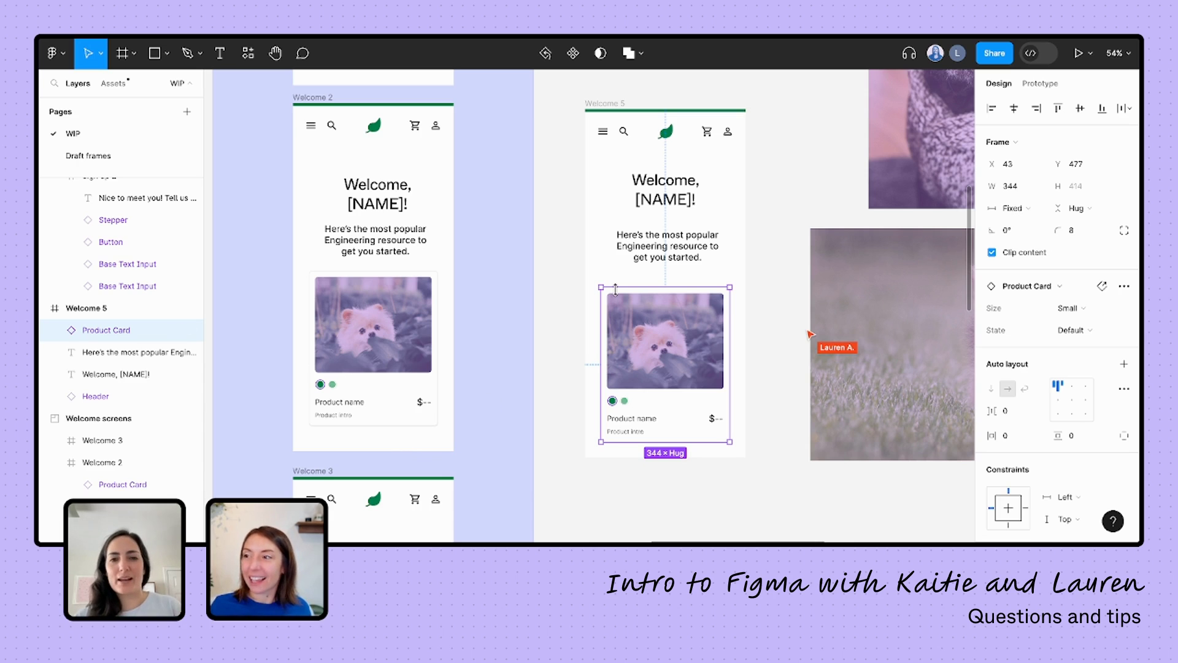
{"action": "scroll", "coordinate": [511, 283], "scroll_direction": "down", "scroll_amount": 3}
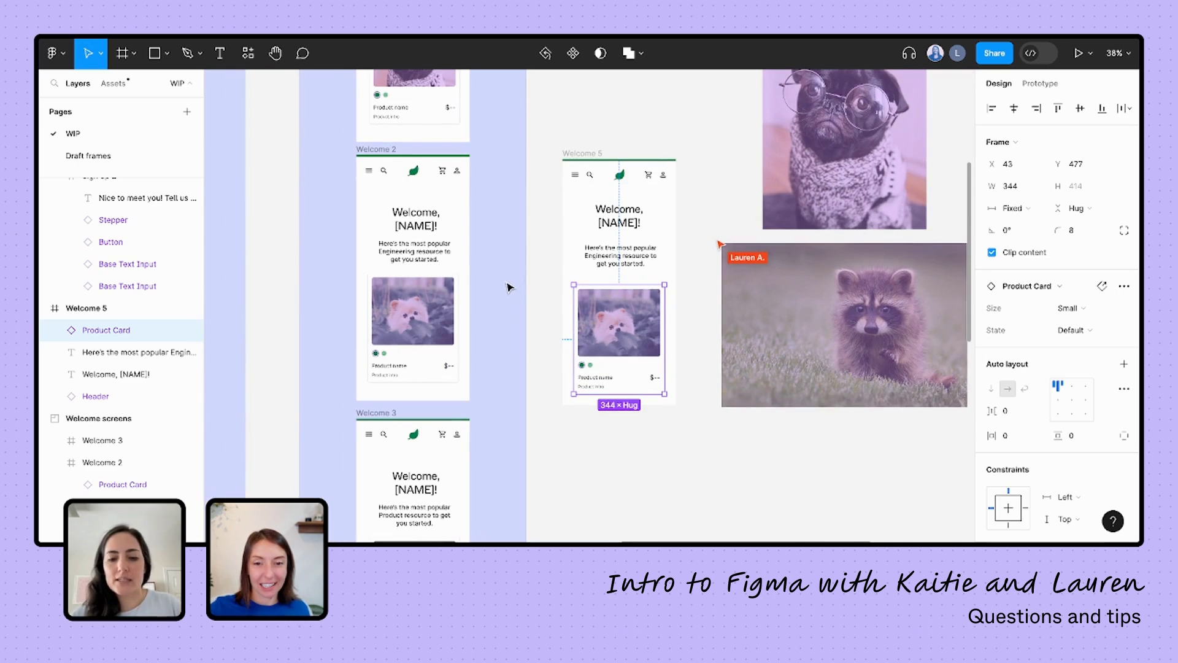
{"action": "left_click", "coordinate": [712, 296]}
{"action": "scroll", "coordinate": [711, 296], "scroll_direction": "down", "scroll_amount": 3}
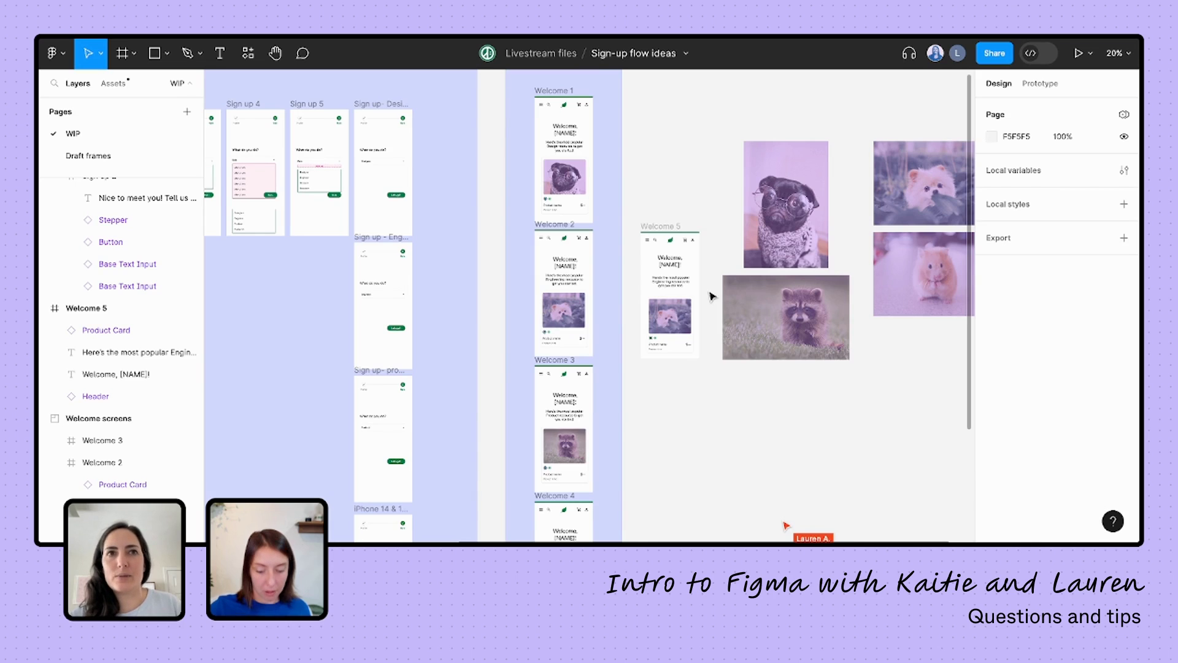
Step: Toggle outline view on and off to compare wireframes with the rendered frames
{"action": "key", "text": "ctrl+y"}
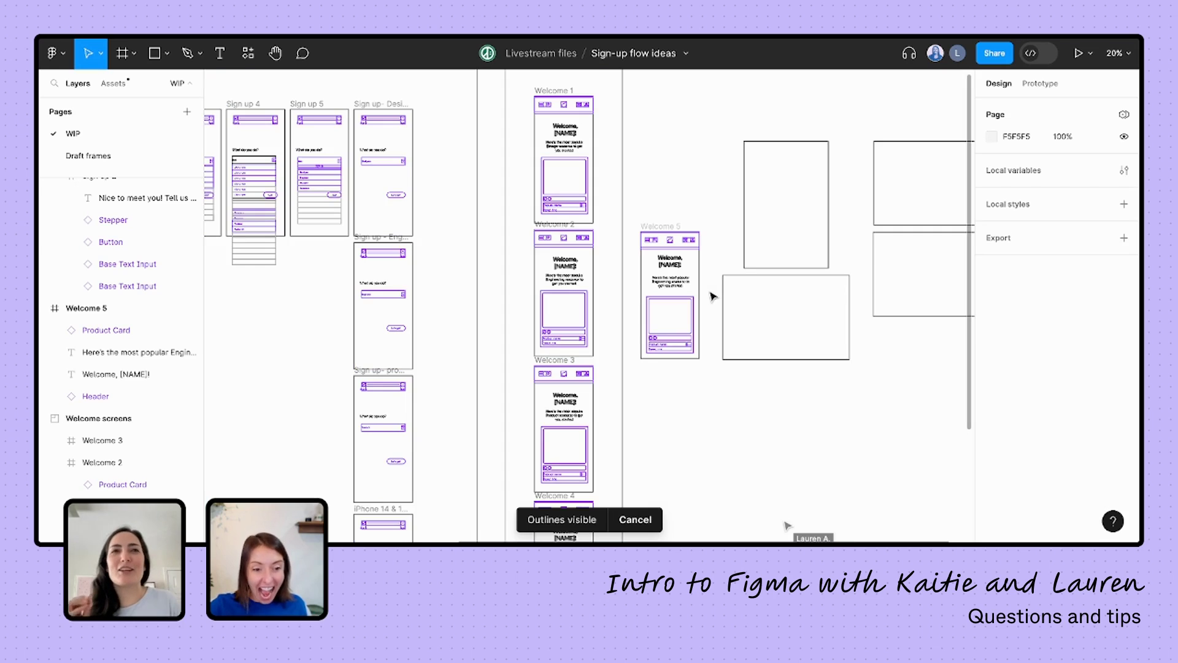
{"action": "key", "text": "ctrl+y"}
{"action": "key", "text": "ctrl+y"}
{"action": "key", "text": "ctrl+y"}
{"action": "key", "text": "ctrl+y"}
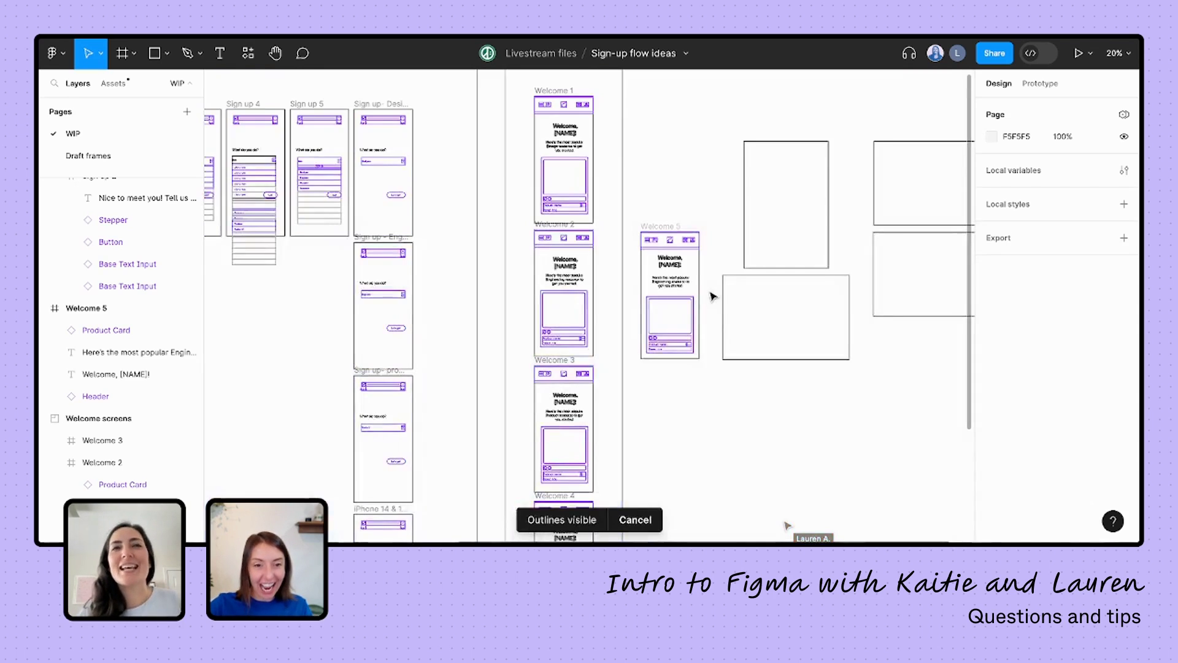
{"action": "key", "text": "ctrl+y"}
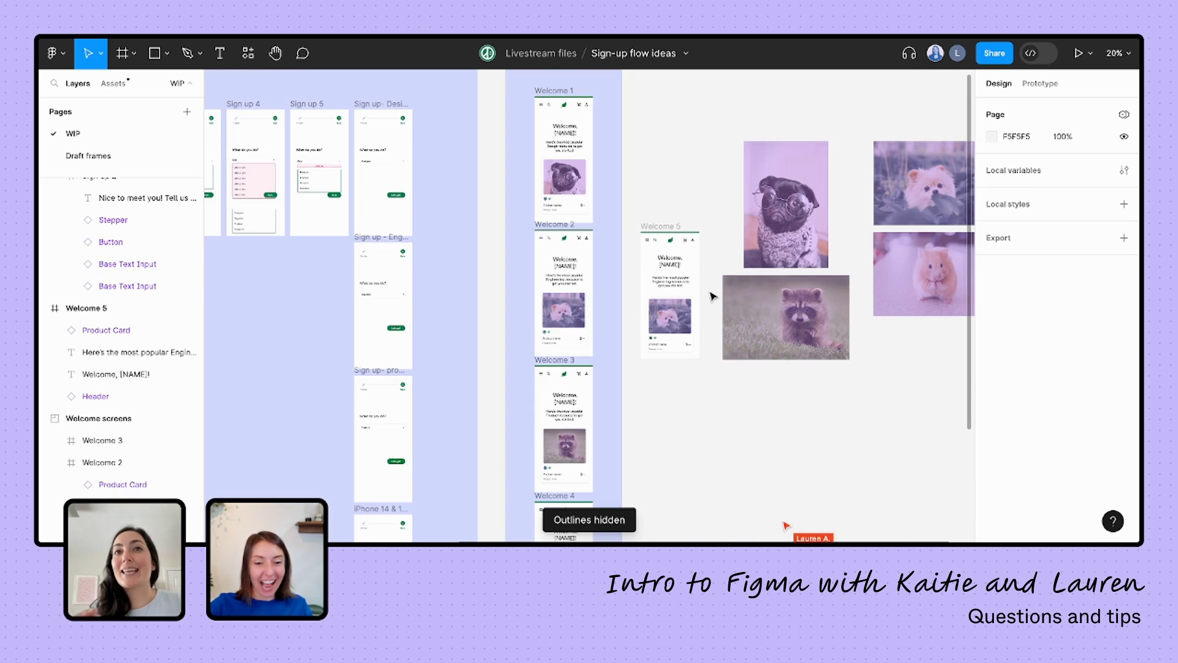
{"action": "scroll", "coordinate": [616, 308], "scroll_direction": "left", "scroll_amount": 5}
{"action": "scroll", "coordinate": [615, 308], "scroll_direction": "up", "scroll_amount": 1}
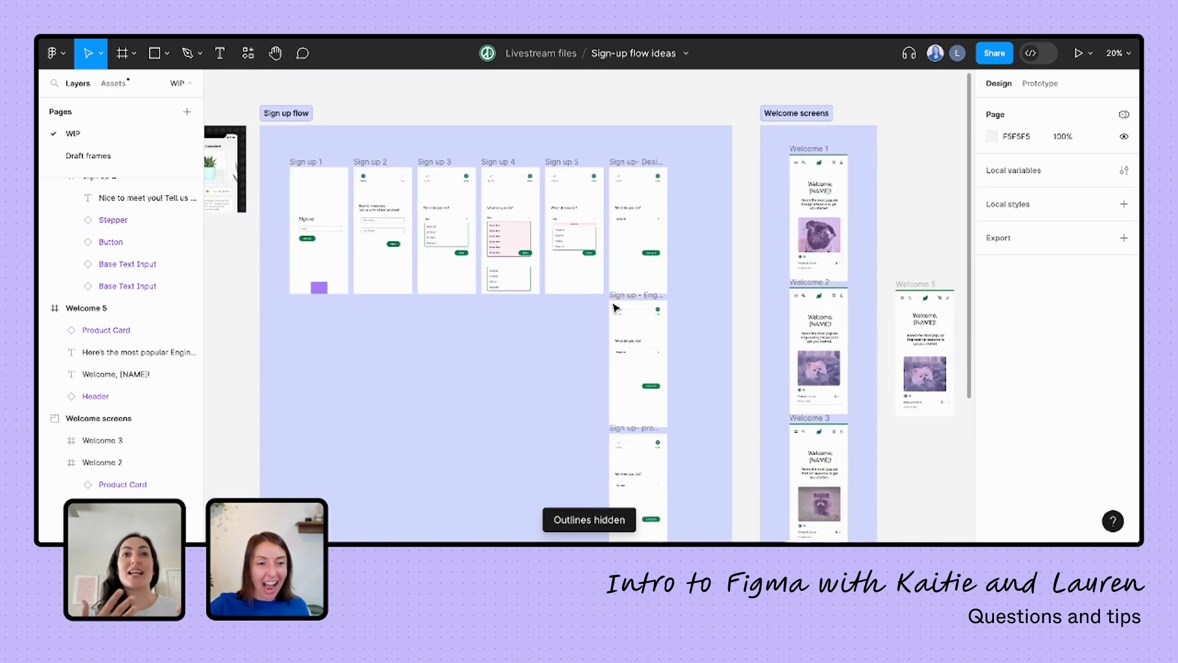
{"action": "key", "text": "ctrl+y"}
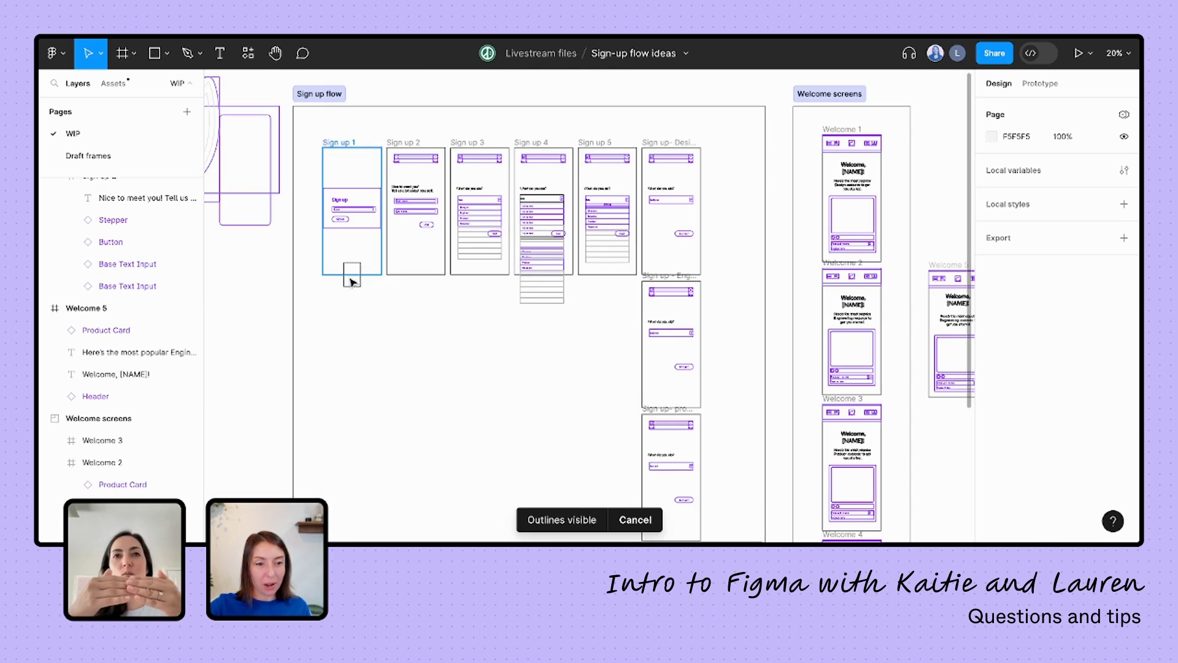
{"action": "scroll", "coordinate": [859, 337], "scroll_direction": "down", "scroll_amount": 5}
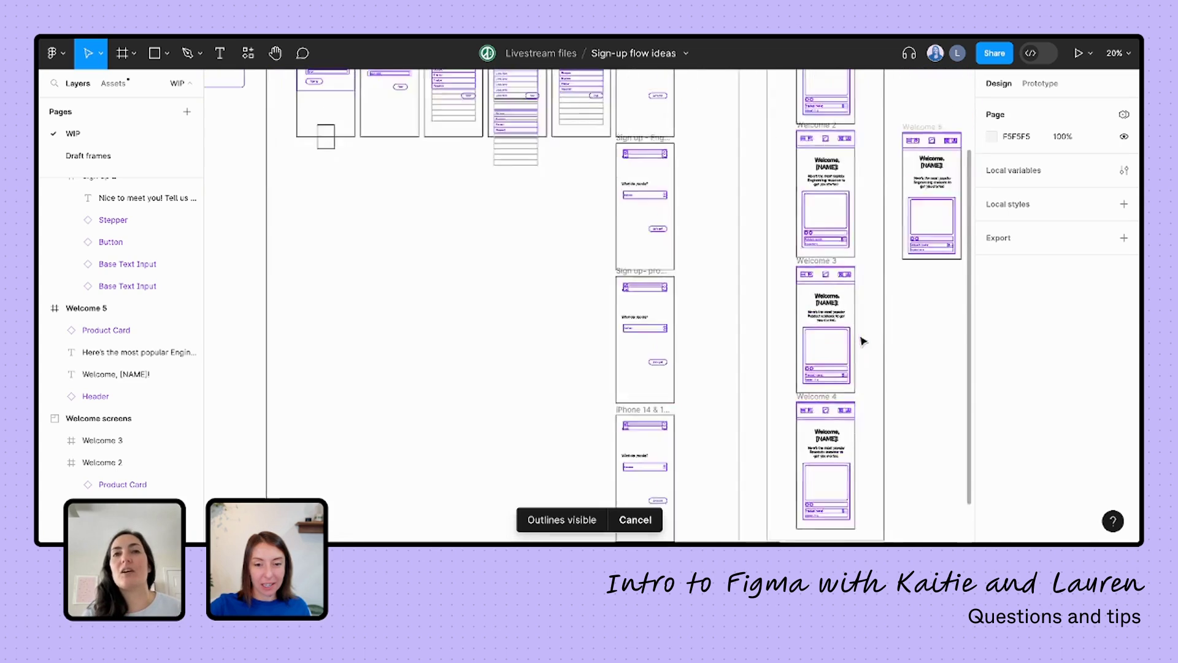
{"action": "scroll", "coordinate": [863, 341], "scroll_direction": "up", "scroll_amount": 5}
{"action": "scroll", "coordinate": [863, 341], "scroll_direction": "right", "scroll_amount": 3}
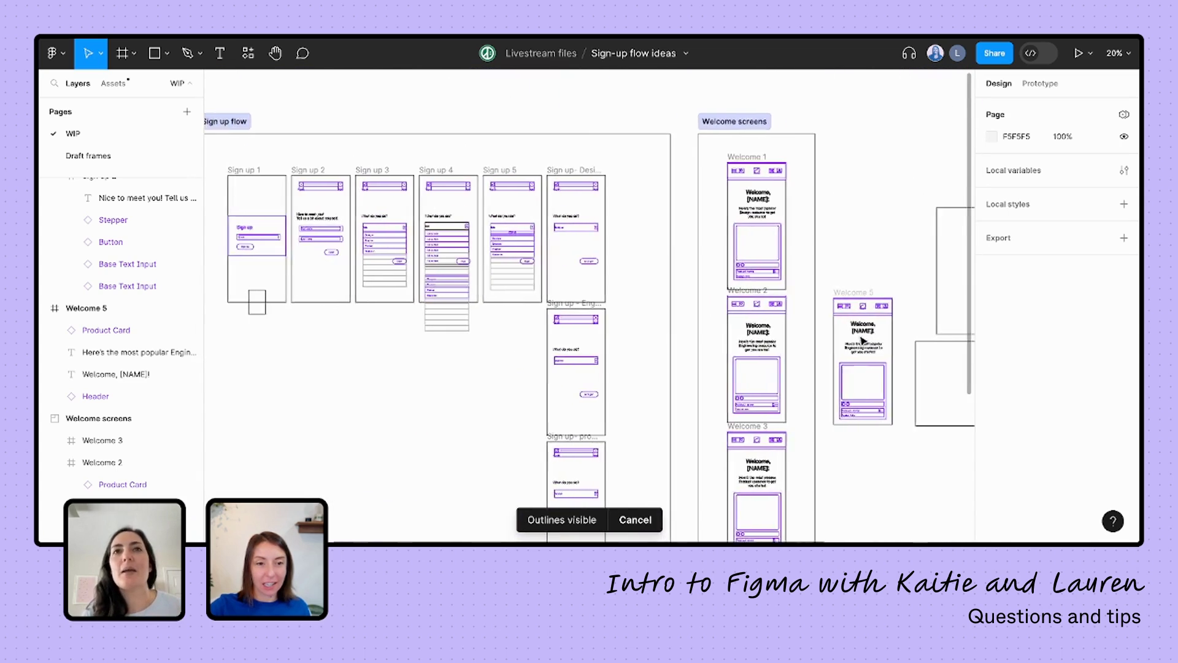
{"action": "scroll", "coordinate": [863, 341], "scroll_direction": "left", "scroll_amount": 8}
{"action": "scroll", "coordinate": [863, 341], "scroll_direction": "right", "scroll_amount": 5}
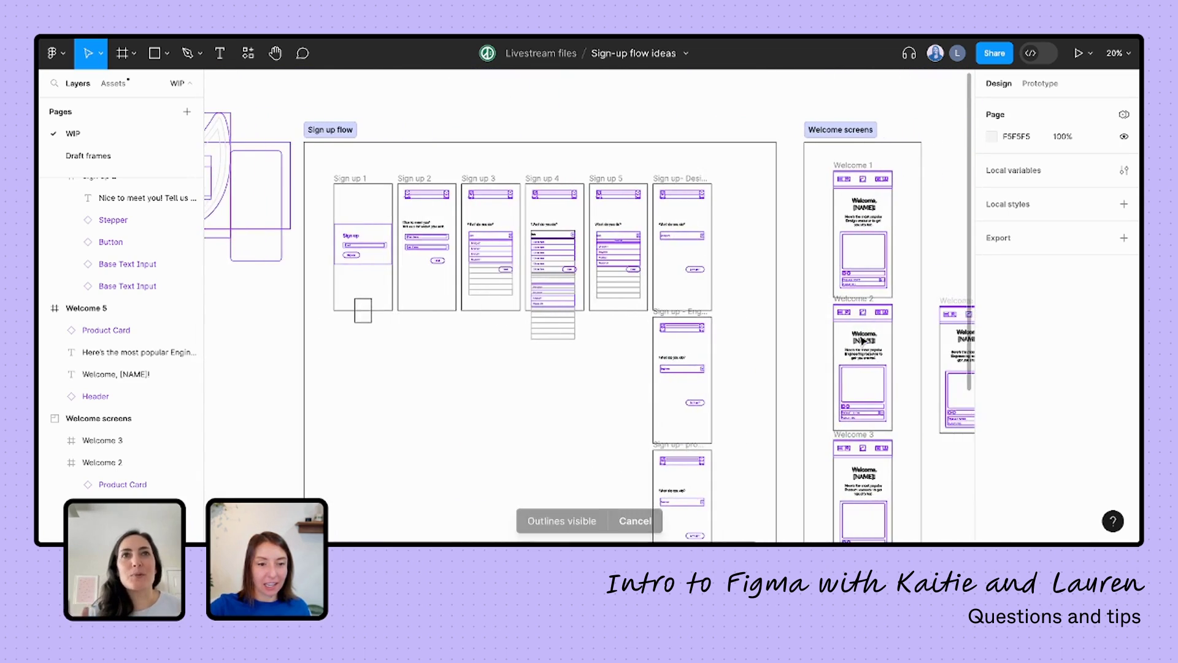
{"action": "scroll", "coordinate": [863, 341], "scroll_direction": "down", "scroll_amount": 1}
Step: Keep flipping outline view while panning, finishing with full rendering and tinted images shown
{"action": "key", "text": "ctrl+y"}
{"action": "scroll", "coordinate": [885, 302], "scroll_direction": "right", "scroll_amount": 4}
{"action": "scroll", "coordinate": [885, 302], "scroll_direction": "down", "scroll_amount": 1}
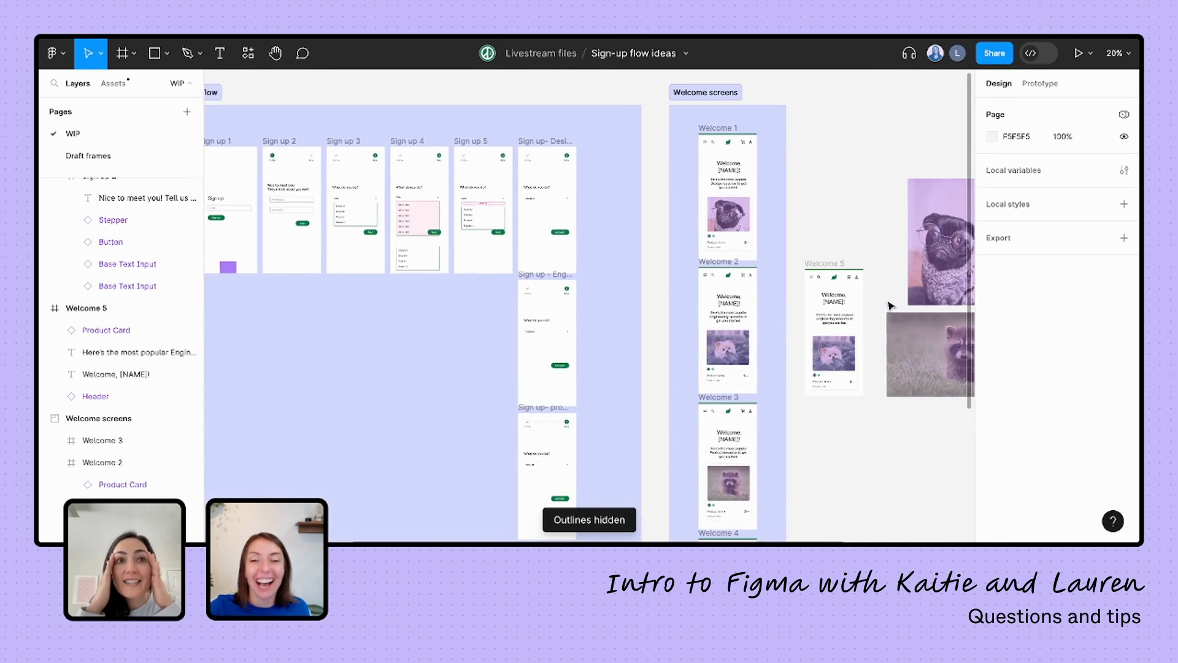
{"action": "scroll", "coordinate": [890, 306], "scroll_direction": "up", "scroll_amount": 4}
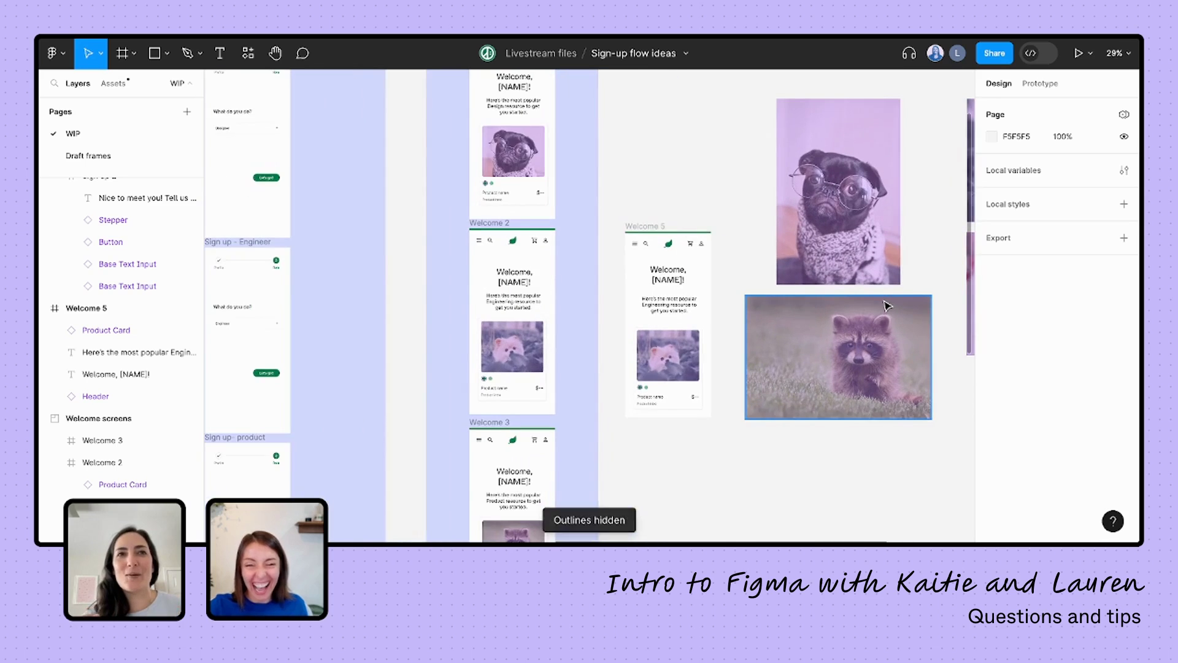
{"action": "scroll", "coordinate": [887, 306], "scroll_direction": "down", "scroll_amount": 2}
{"action": "key", "text": "ctrl+y"}
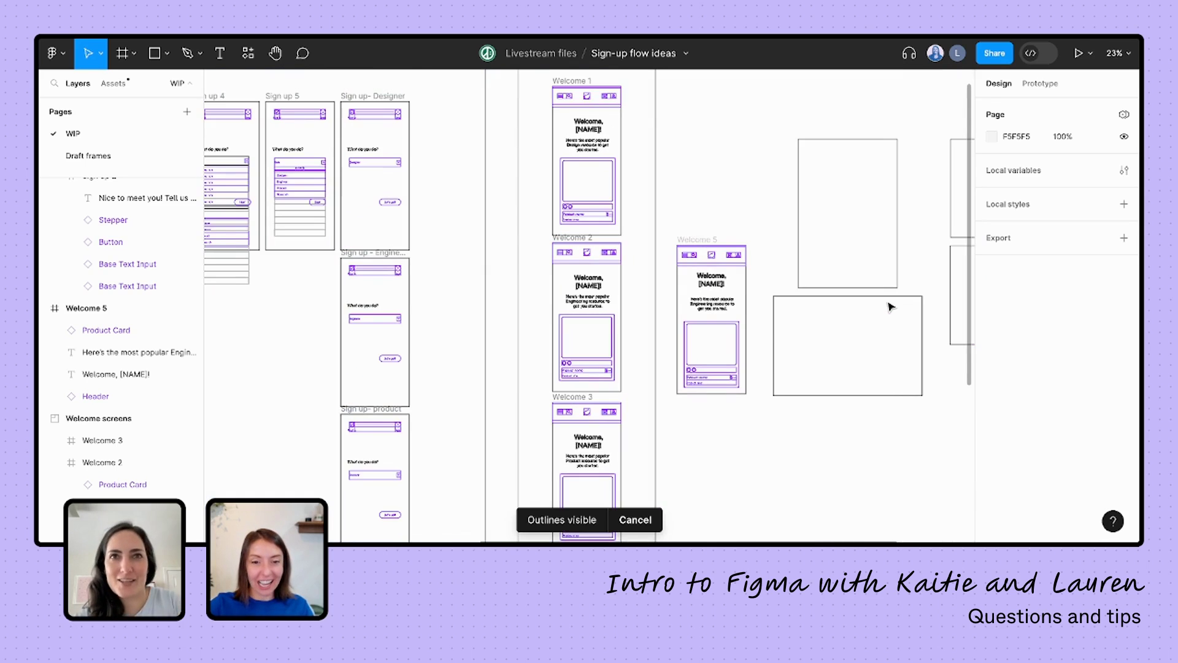
{"action": "scroll", "coordinate": [890, 307], "scroll_direction": "left", "scroll_amount": 6}
{"action": "scroll", "coordinate": [889, 308], "scroll_direction": "up", "scroll_amount": 2}
{"action": "scroll", "coordinate": [889, 307], "scroll_direction": "left", "scroll_amount": 1}
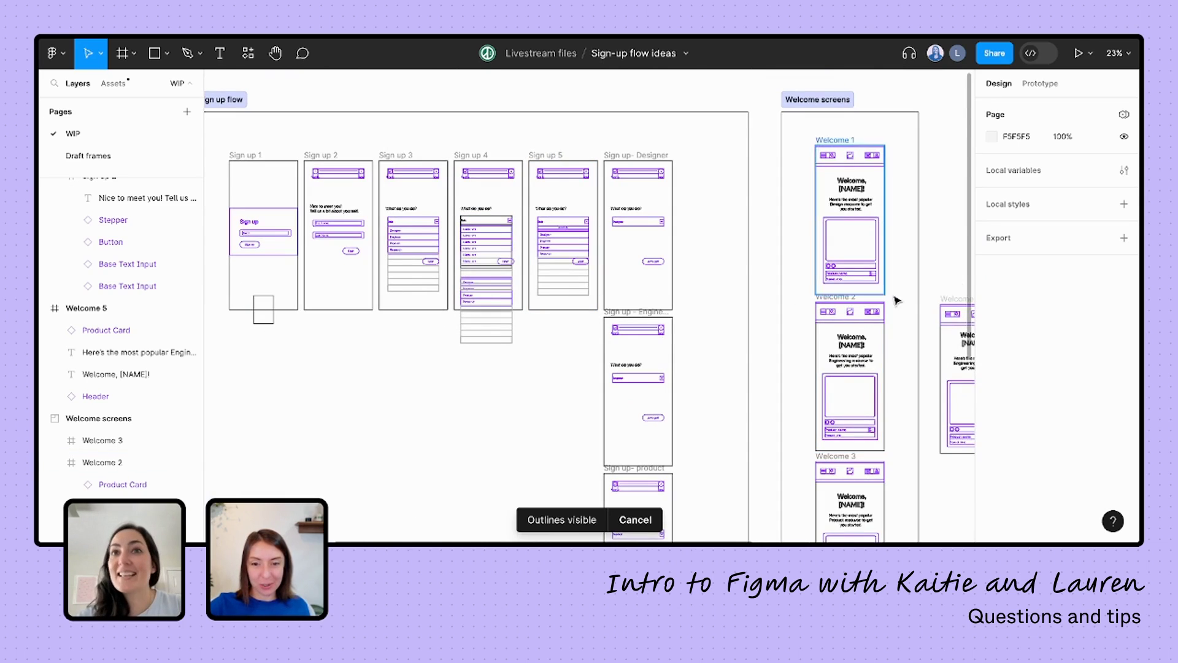
{"action": "scroll", "coordinate": [908, 298], "scroll_direction": "right", "scroll_amount": 3}
{"action": "key", "text": "ctrl+y"}
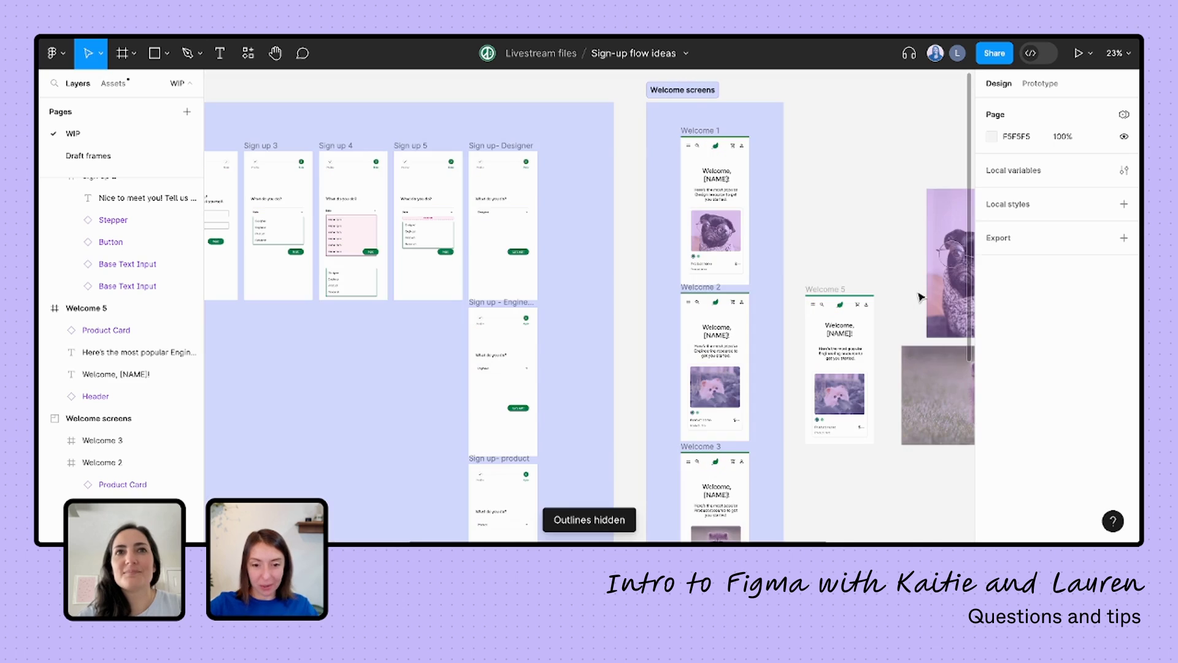
{"action": "scroll", "coordinate": [920, 298], "scroll_direction": "right", "scroll_amount": 2}
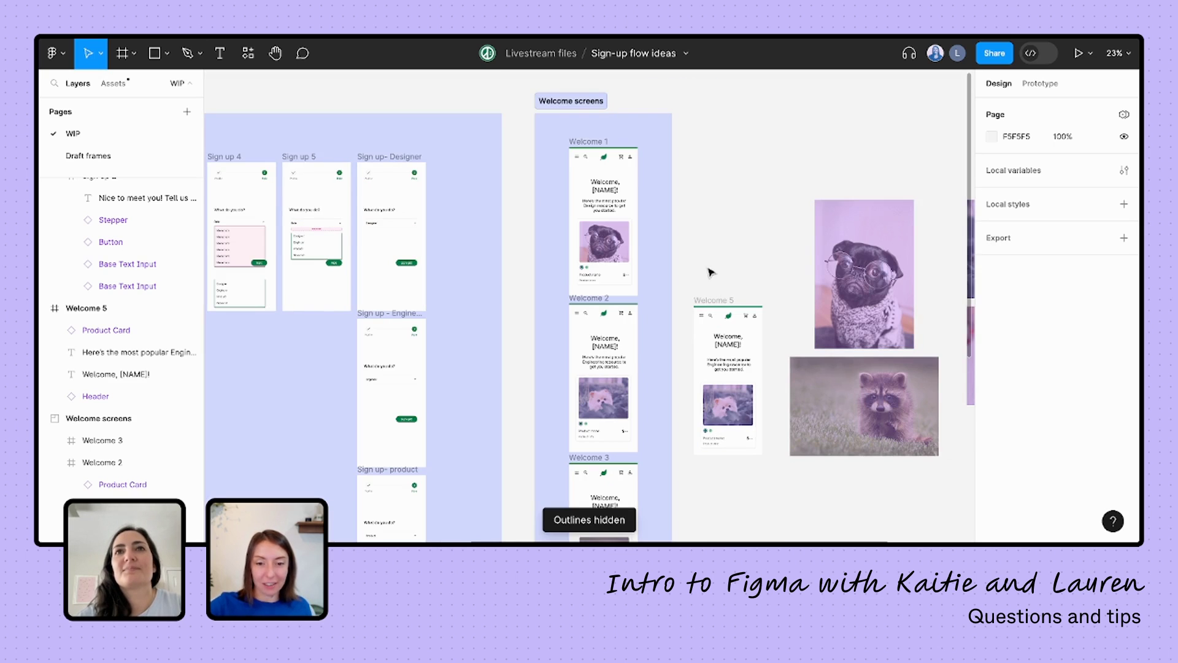
{"action": "scroll", "coordinate": [703, 268], "scroll_direction": "down", "scroll_amount": 1}
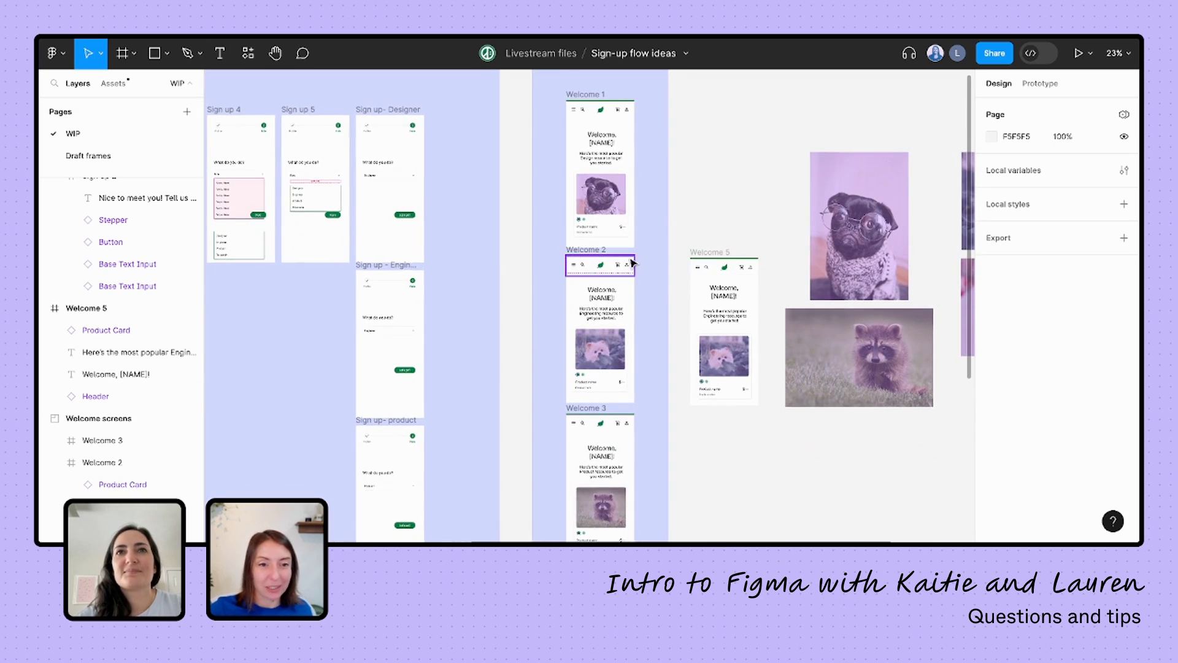
{"action": "scroll", "coordinate": [629, 263], "scroll_direction": "left", "scroll_amount": 5}
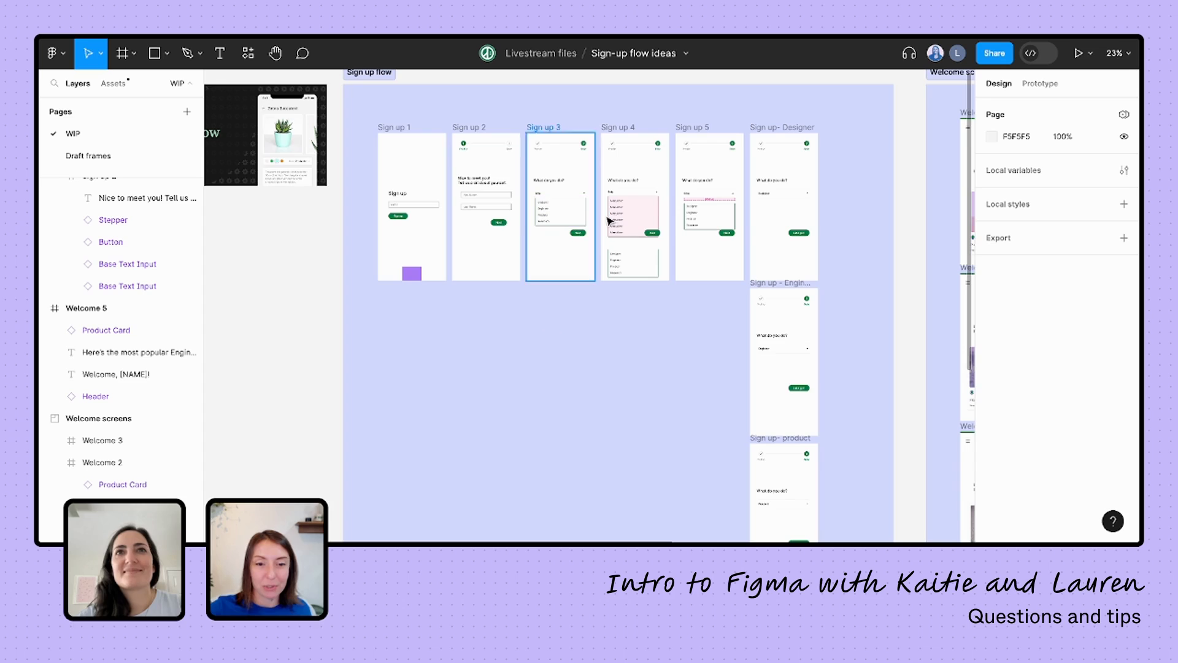
{"action": "scroll", "coordinate": [577, 235], "scroll_direction": "up", "scroll_amount": 3}
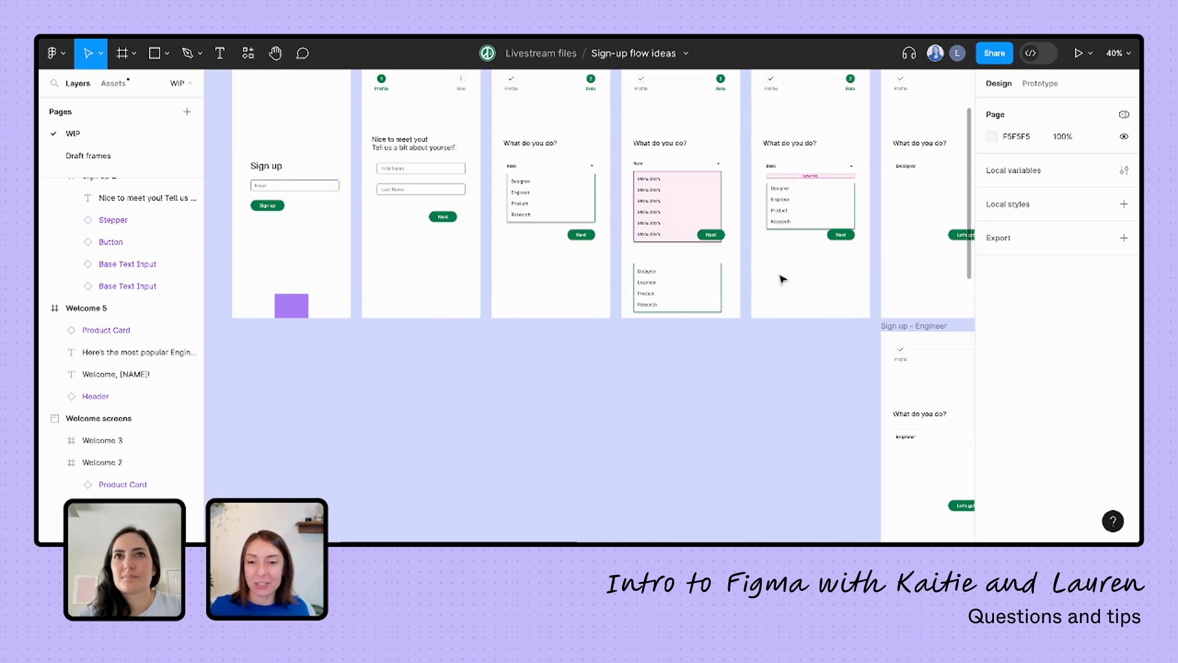
{"action": "scroll", "coordinate": [781, 279], "scroll_direction": "right", "scroll_amount": 6}
{"action": "scroll", "coordinate": [781, 279], "scroll_direction": "right", "scroll_amount": 8}
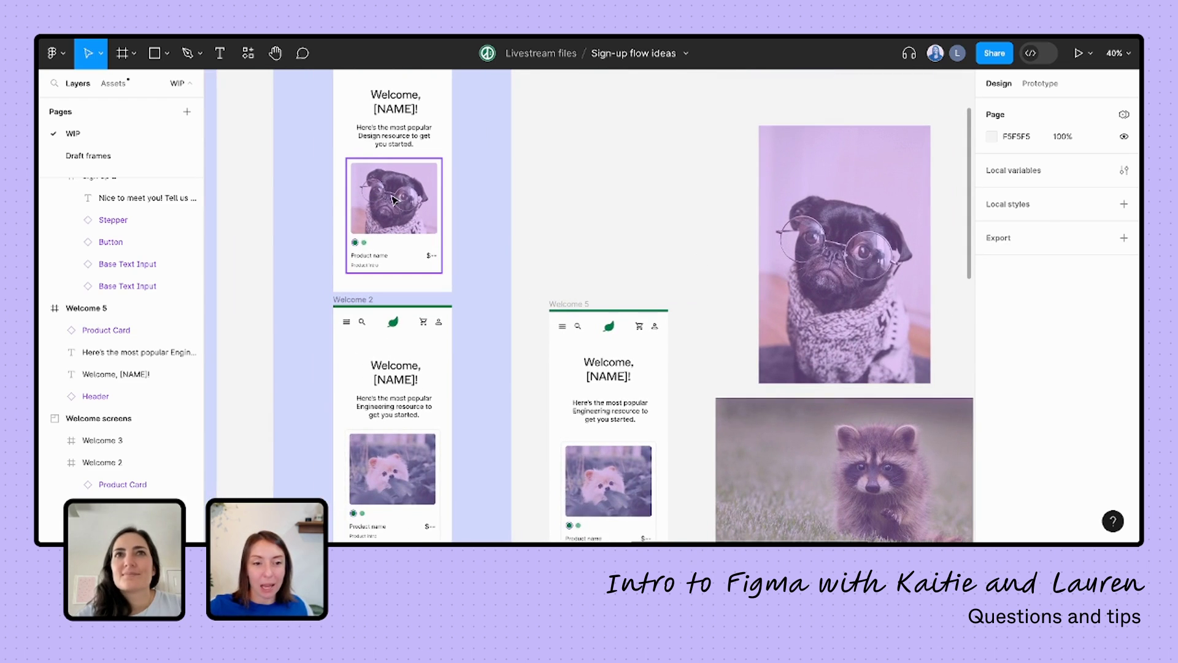
{"action": "scroll", "coordinate": [422, 254], "scroll_direction": "down", "scroll_amount": 4}
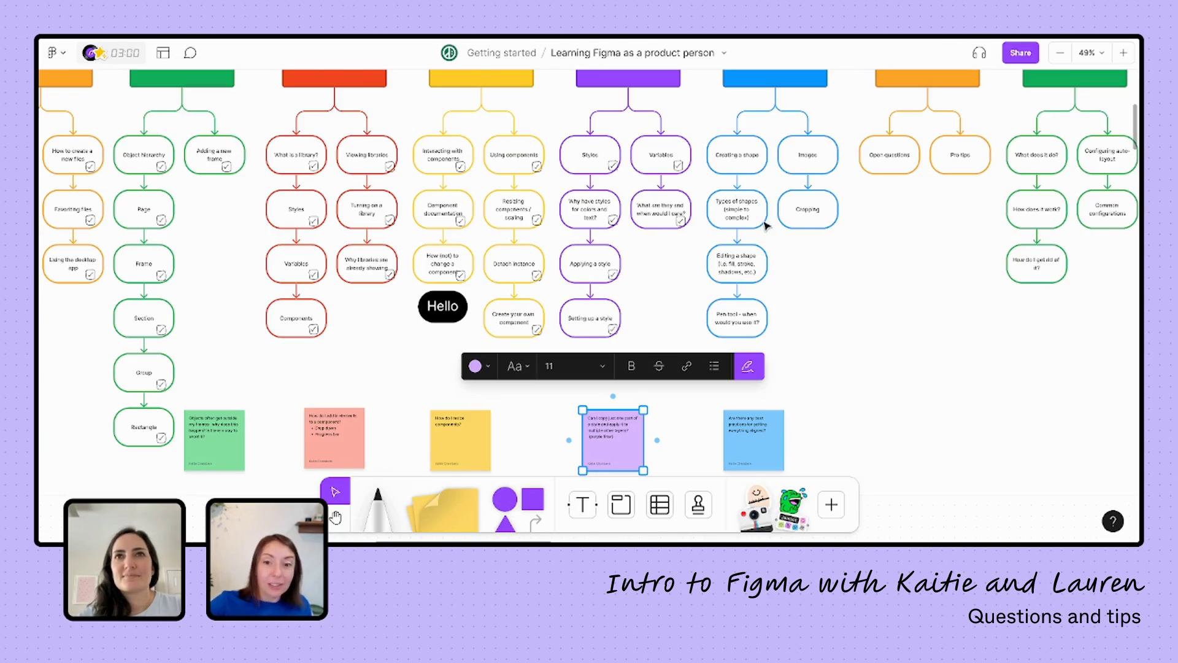
{"action": "scroll", "coordinate": [765, 226], "scroll_direction": "down", "scroll_amount": 5}
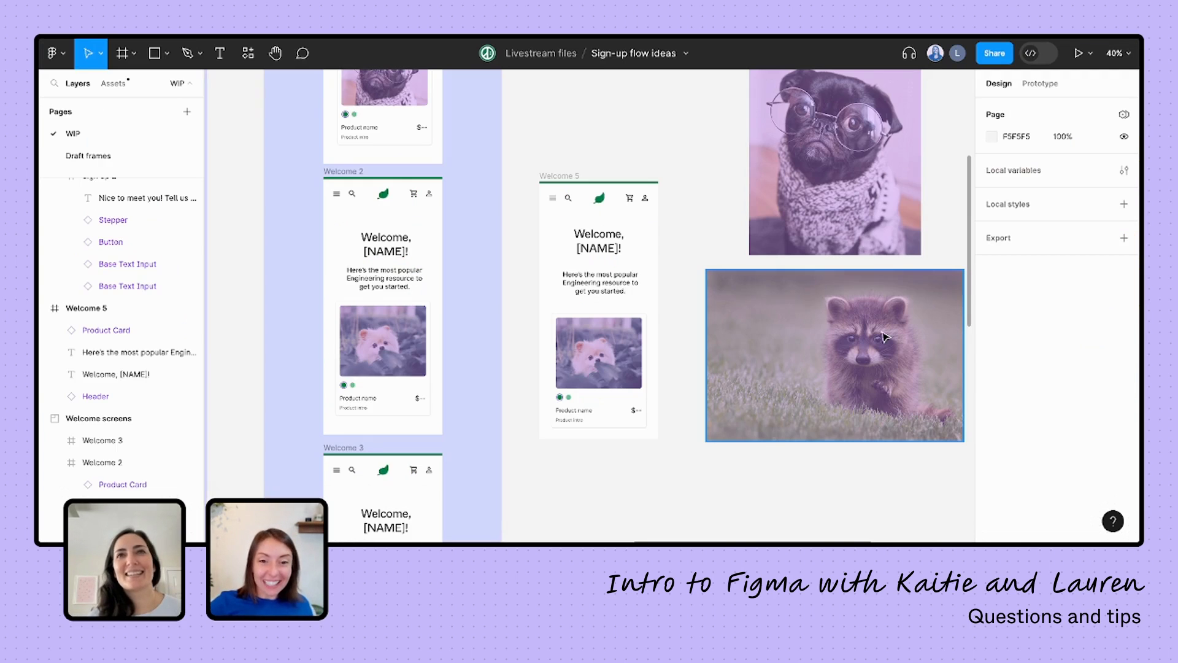
{"action": "scroll", "coordinate": [973, 343], "scroll_direction": "down", "scroll_amount": 5}
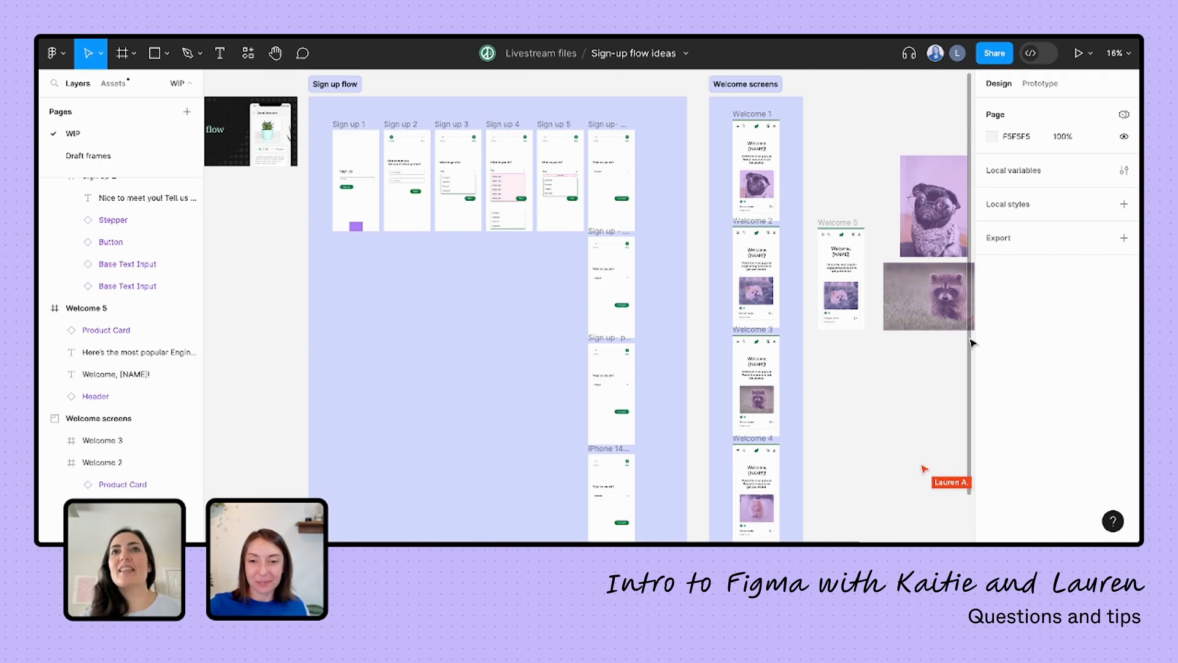
{"action": "scroll", "coordinate": [879, 363], "scroll_direction": "right", "scroll_amount": 2}
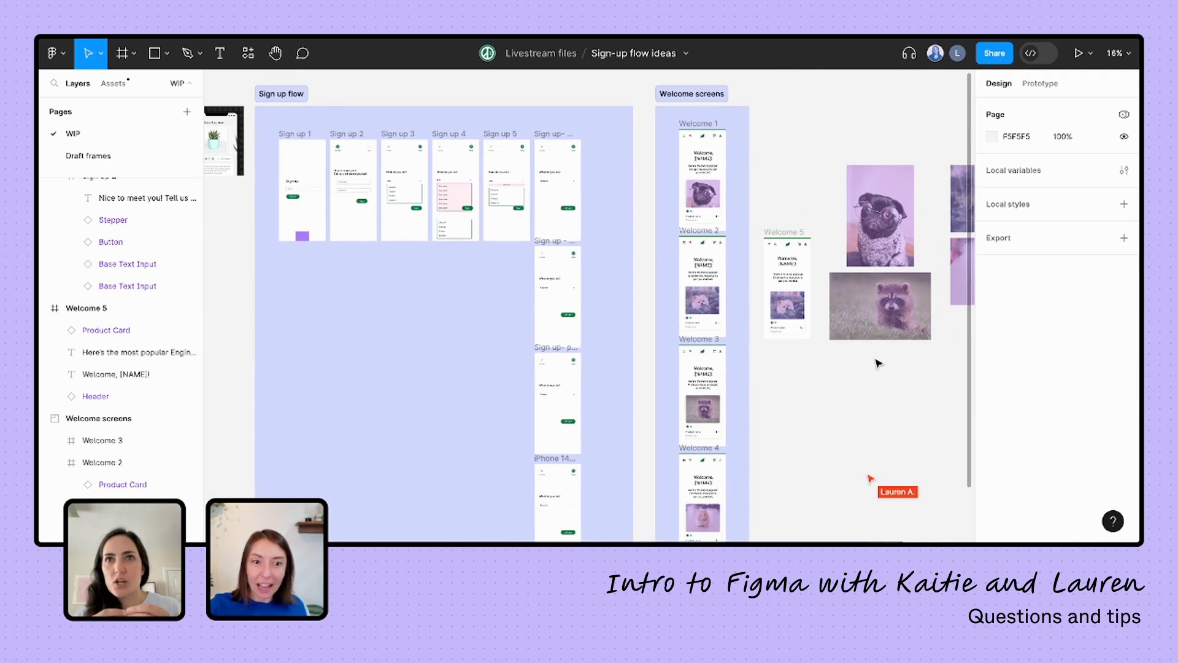
{"action": "scroll", "coordinate": [879, 363], "scroll_direction": "down", "scroll_amount": 1}
{"action": "scroll", "coordinate": [879, 363], "scroll_direction": "right", "scroll_amount": 1}
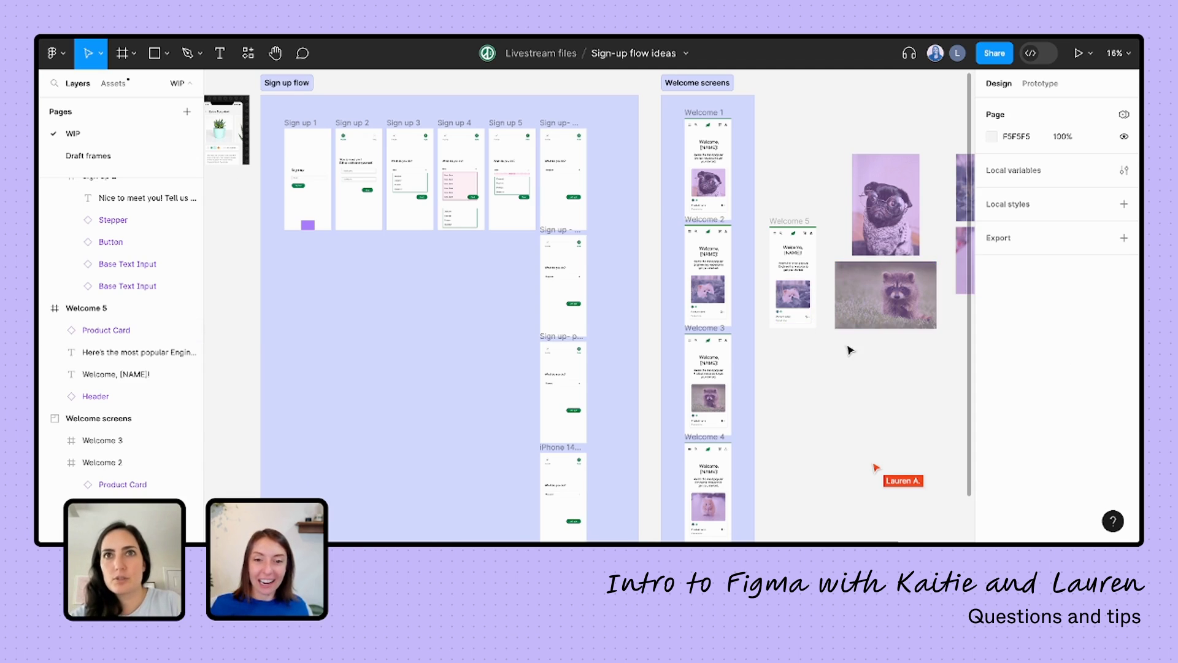
{"action": "scroll", "coordinate": [847, 348], "scroll_direction": "right", "scroll_amount": 2}
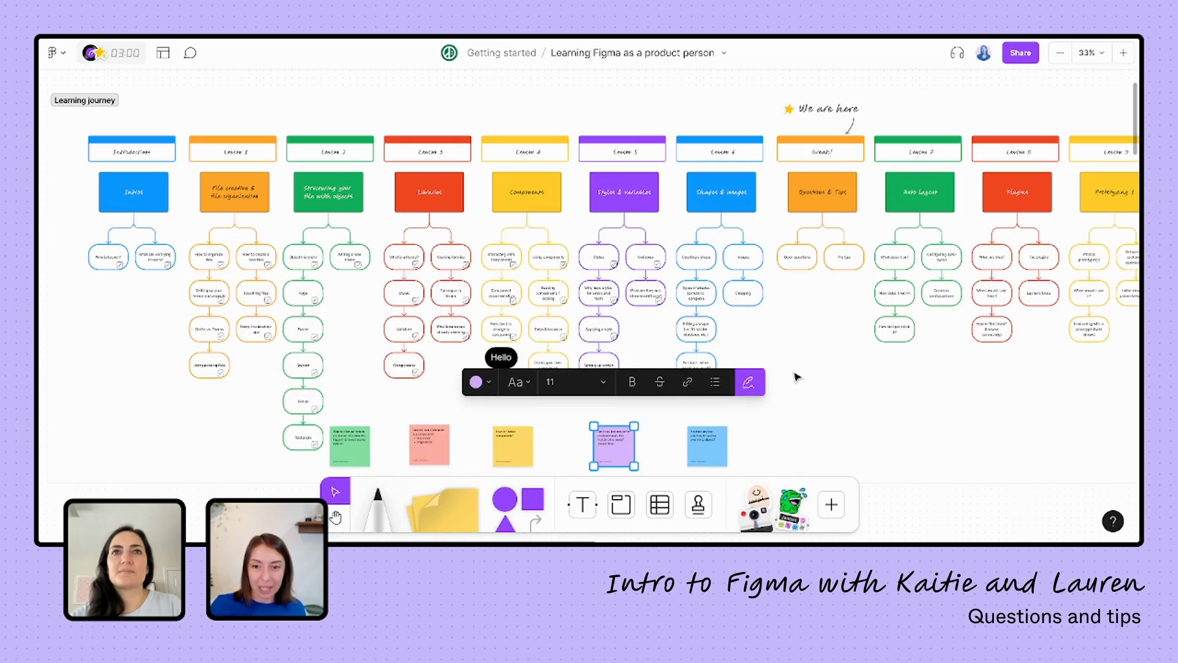
Step: Scroll the learning journey board right toward Lessons 10–13
{"action": "scroll", "coordinate": [794, 377], "scroll_direction": "right", "scroll_amount": 7}
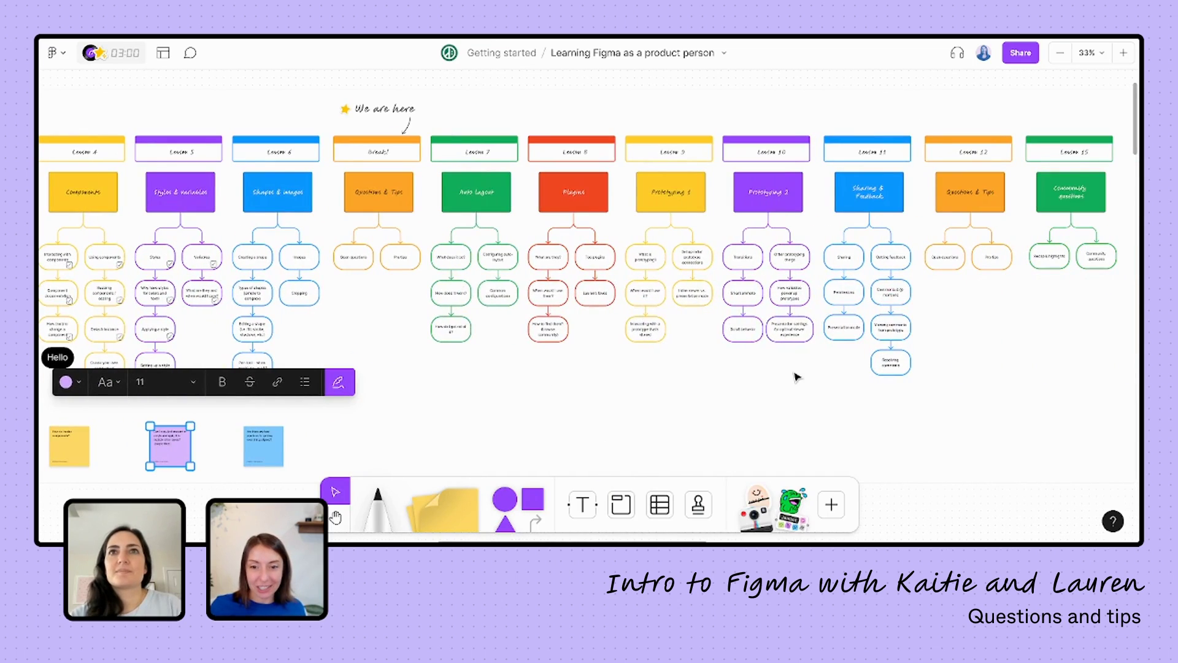